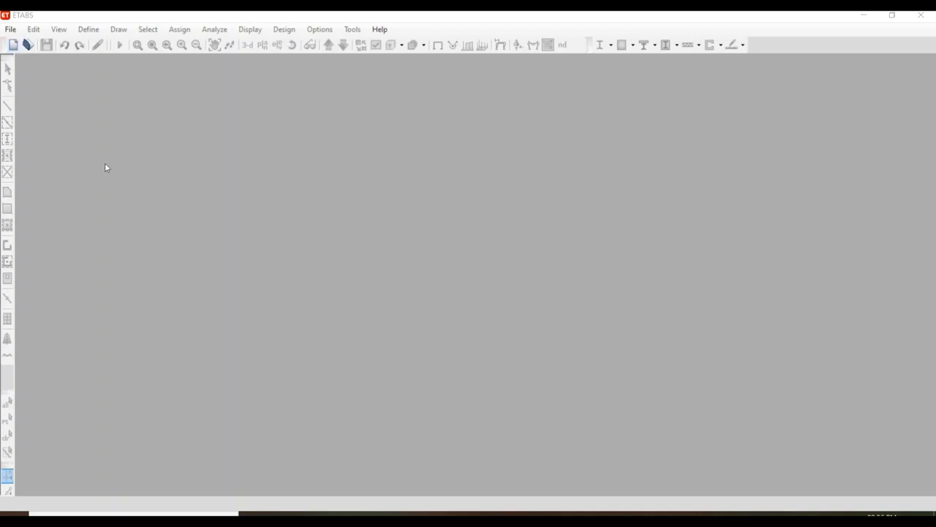
Create a new model with built-in settings: Metric SI units, Indian steel section database, IS 800:2007 steel code and IS 456:2000 concrete code.
{"action": "left_click", "coordinate": [15, 34]}
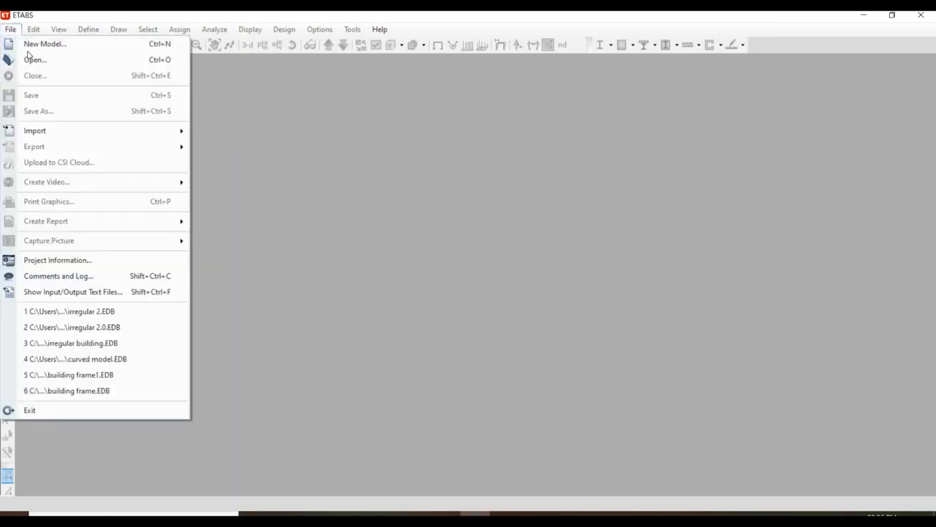
{"action": "left_click", "coordinate": [33, 58]}
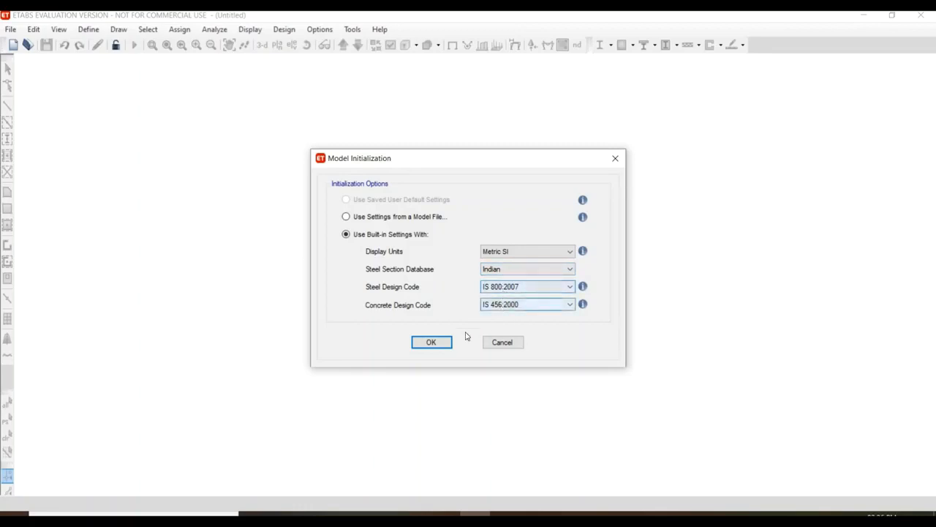
{"action": "left_click", "coordinate": [440, 342]}
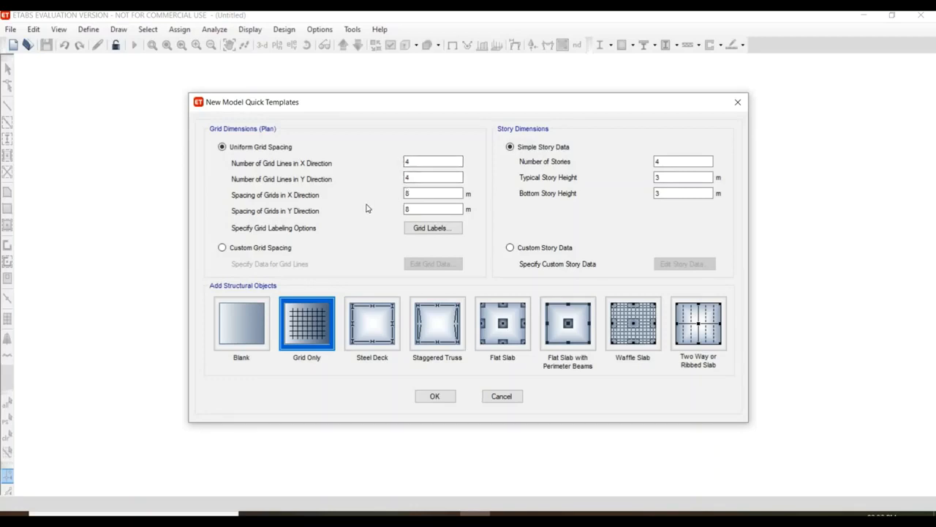
Set the uniform plan grid to 5 grid lines in X, with 4 m spacing in both the X and Y directions.
{"action": "left_click", "coordinate": [425, 163]}
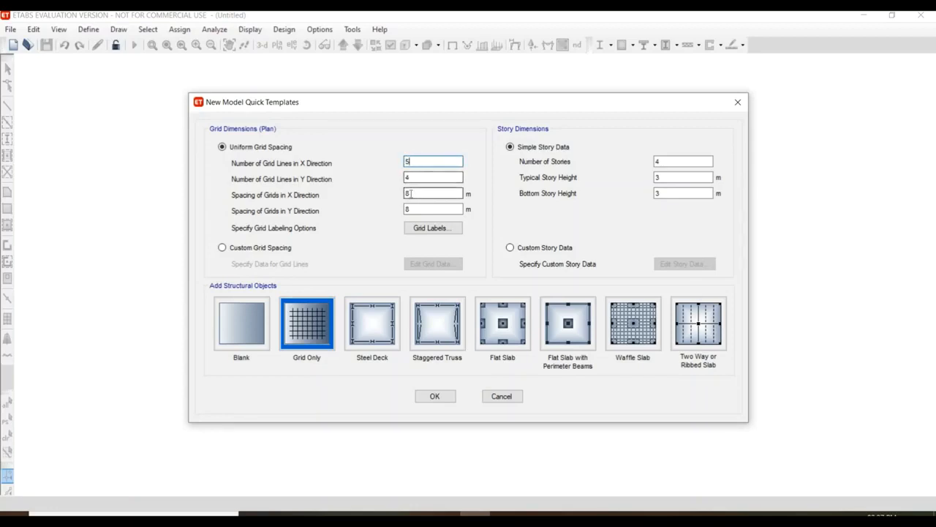
{"action": "left_click", "coordinate": [411, 194]}
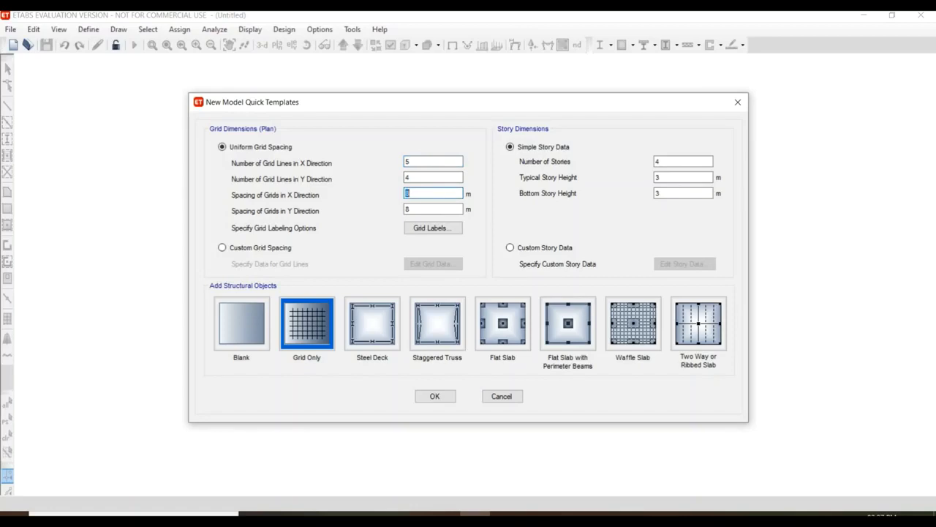
{"action": "key", "text": "Tab"}
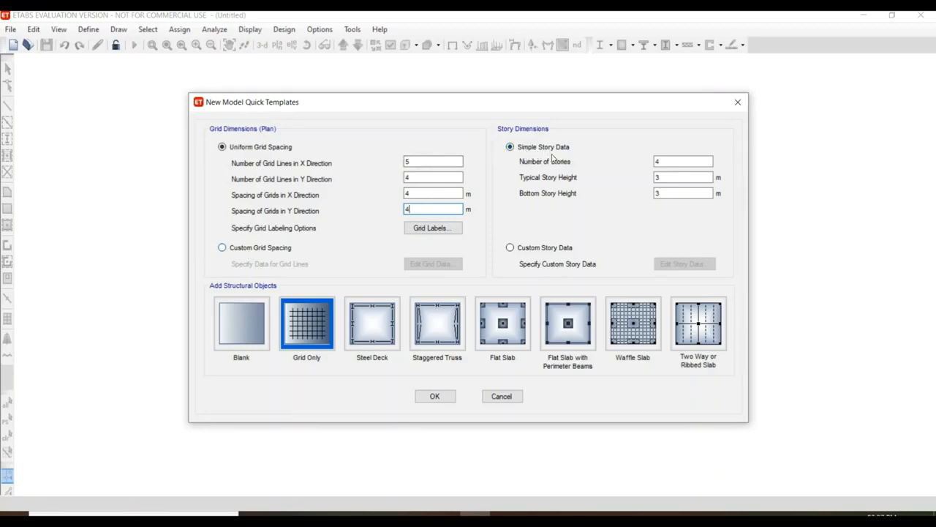
Set 10 stories with a 4 m typical height and 3 m bottom height, and generate the grid-only model.
{"action": "left_click", "coordinate": [682, 161]}
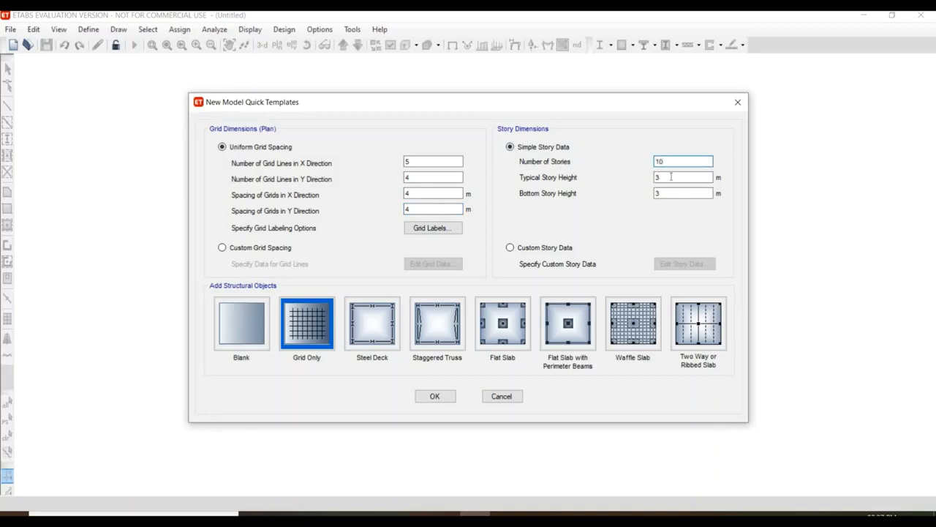
{"action": "left_click", "coordinate": [672, 177]}
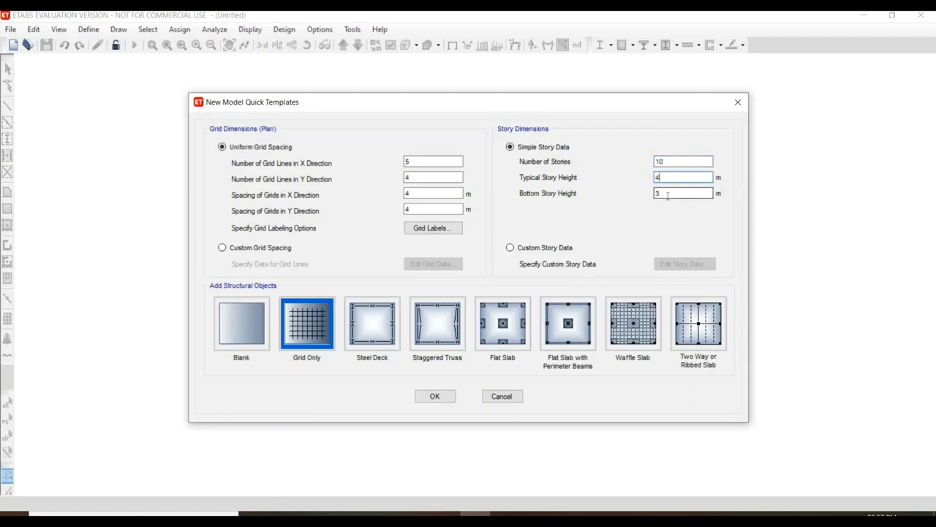
{"action": "left_click", "coordinate": [667, 194]}
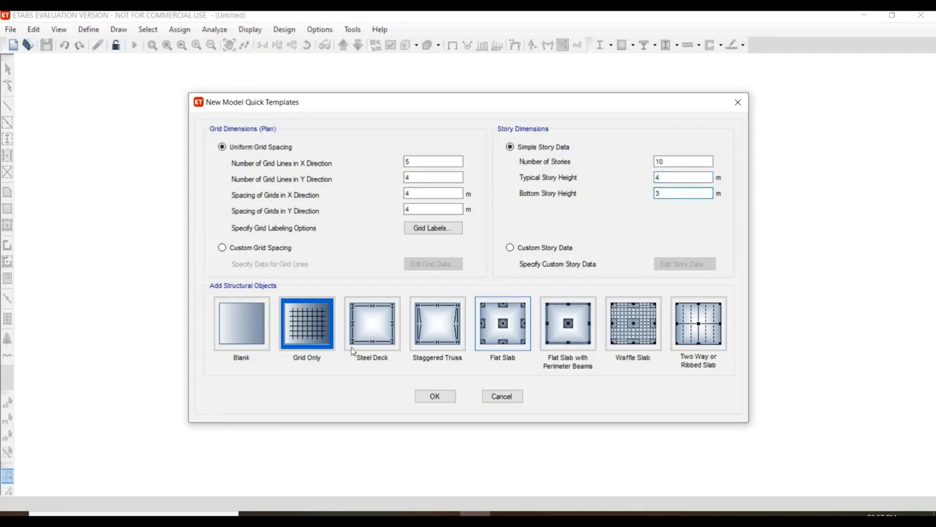
{"action": "left_click", "coordinate": [432, 396]}
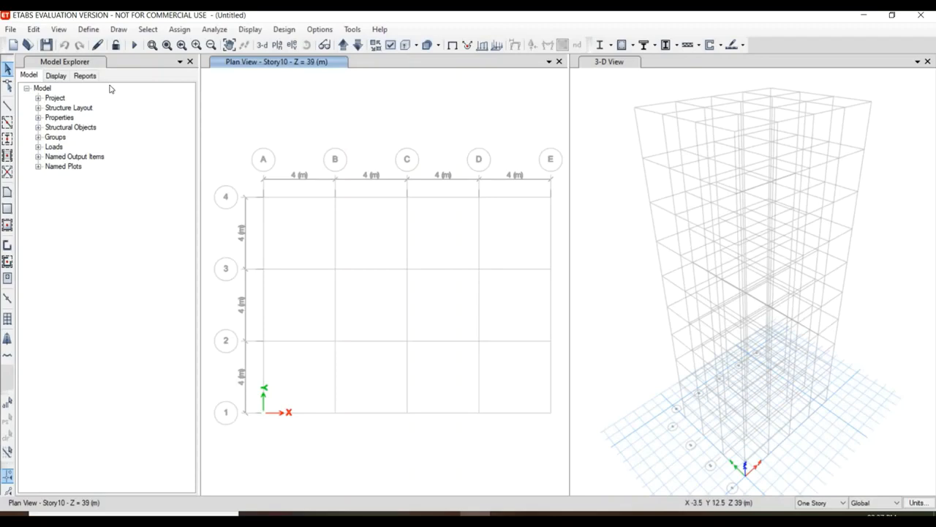
Add a new concrete material for the India region using the Indian standard and grade M30, keeping its default properties.
{"action": "left_click", "coordinate": [87, 30]}
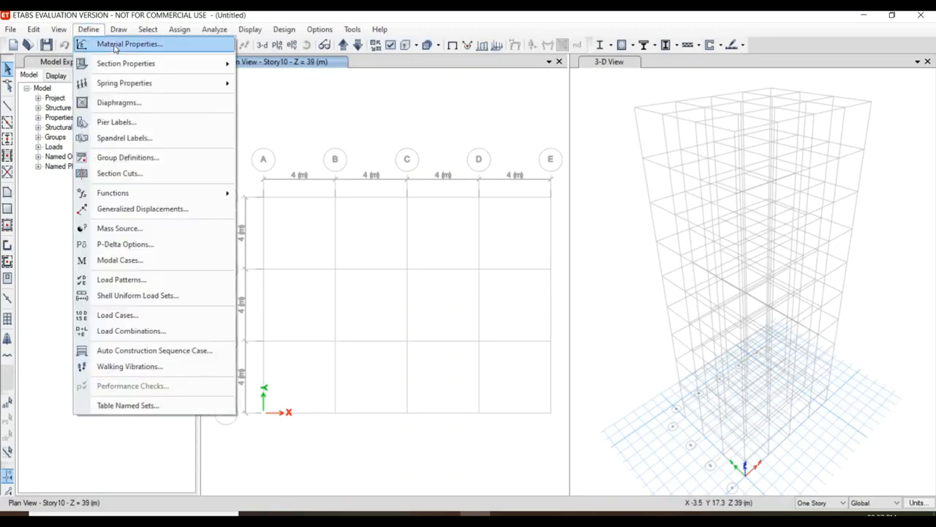
{"action": "left_click", "coordinate": [115, 44]}
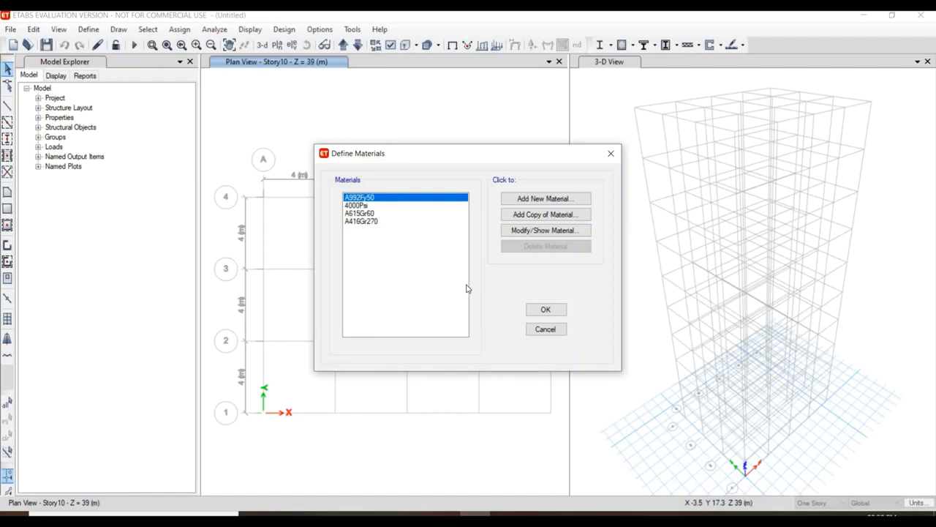
{"action": "left_click", "coordinate": [533, 200]}
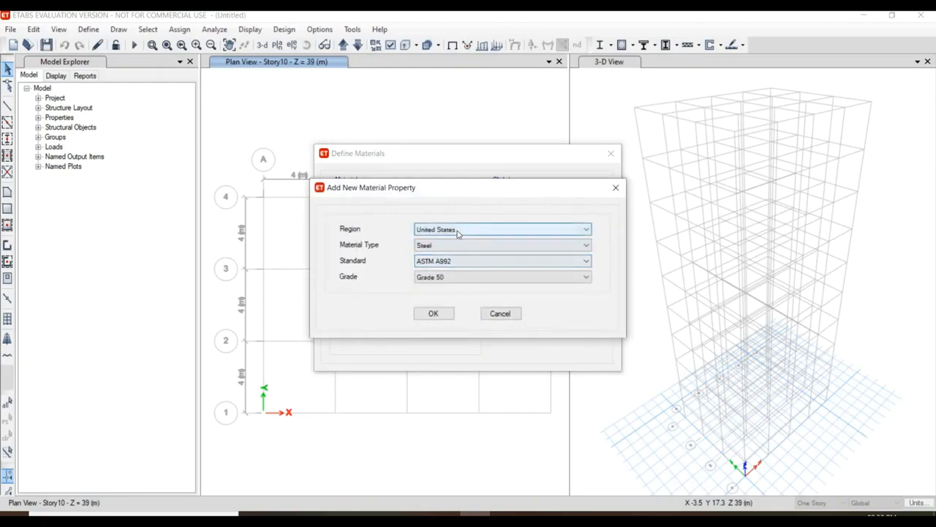
{"action": "left_click", "coordinate": [461, 230]}
{"action": "left_click", "coordinate": [461, 256]}
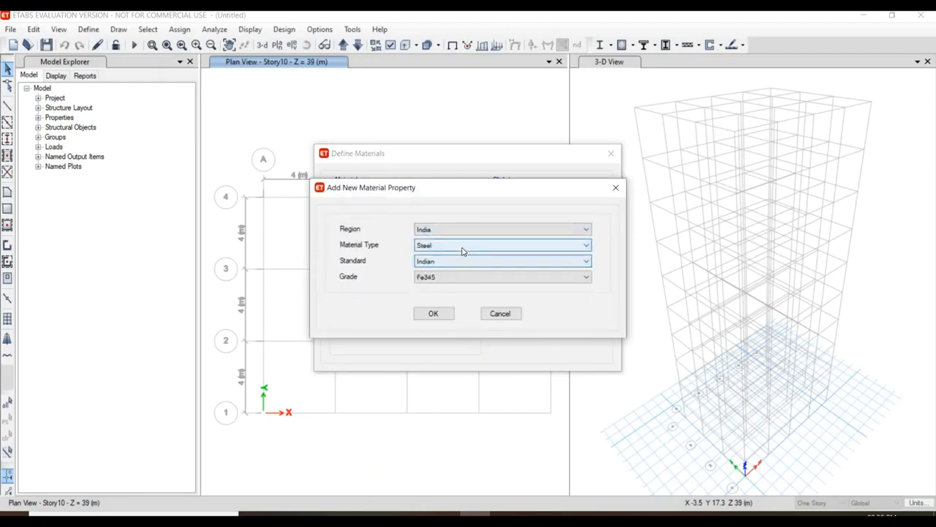
{"action": "left_click", "coordinate": [460, 245]}
{"action": "left_click", "coordinate": [457, 264]}
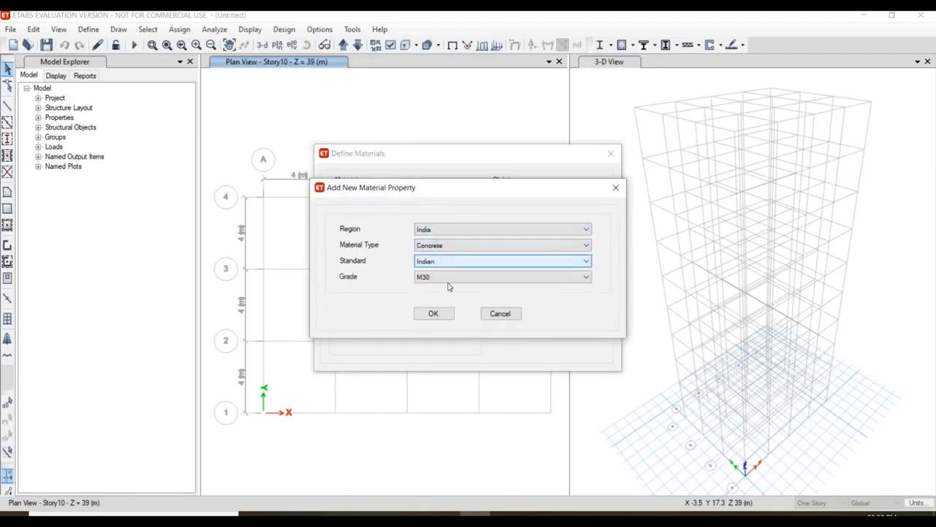
{"action": "left_click", "coordinate": [450, 280]}
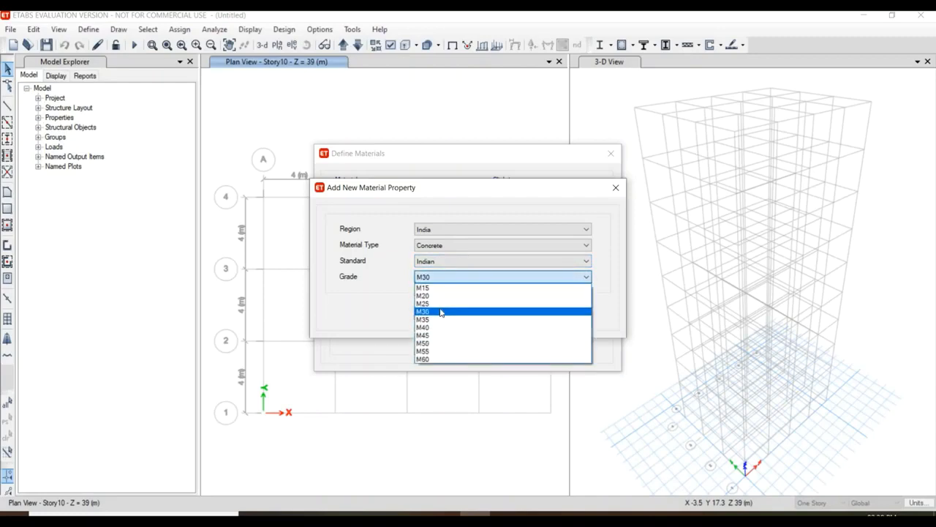
{"action": "left_click", "coordinate": [429, 312]}
{"action": "left_click", "coordinate": [430, 314]}
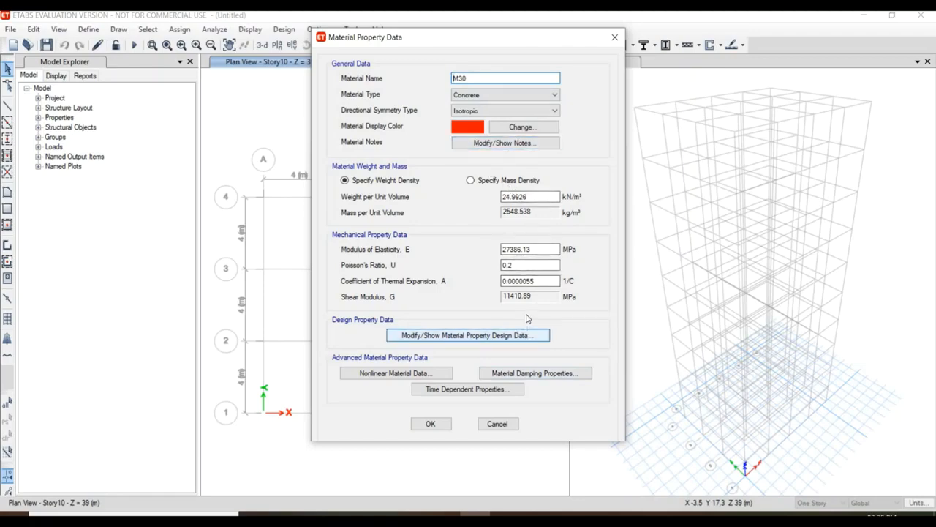
{"action": "left_click", "coordinate": [431, 424]}
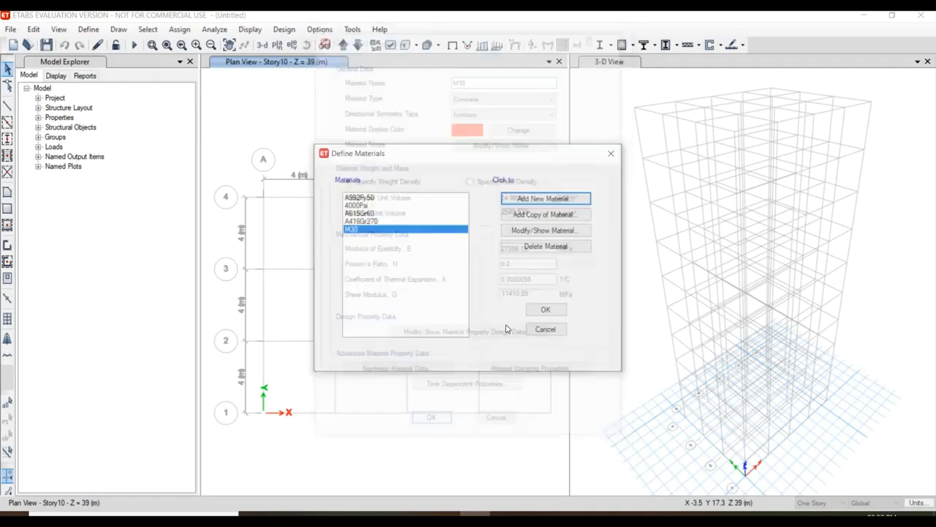
Add a new Indian rebar material of HYSD Grade 415 with its default properties.
{"action": "left_click", "coordinate": [559, 204]}
{"action": "left_click", "coordinate": [491, 247]}
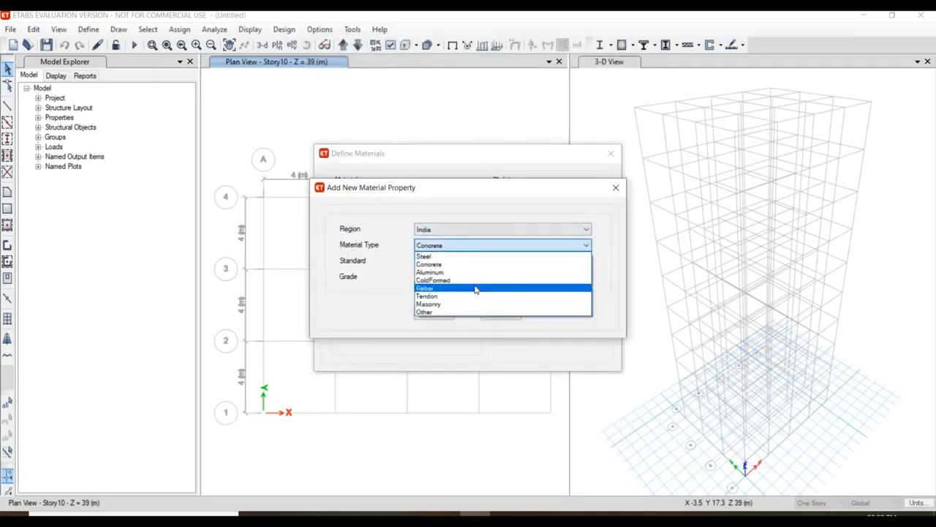
{"action": "left_click", "coordinate": [476, 288]}
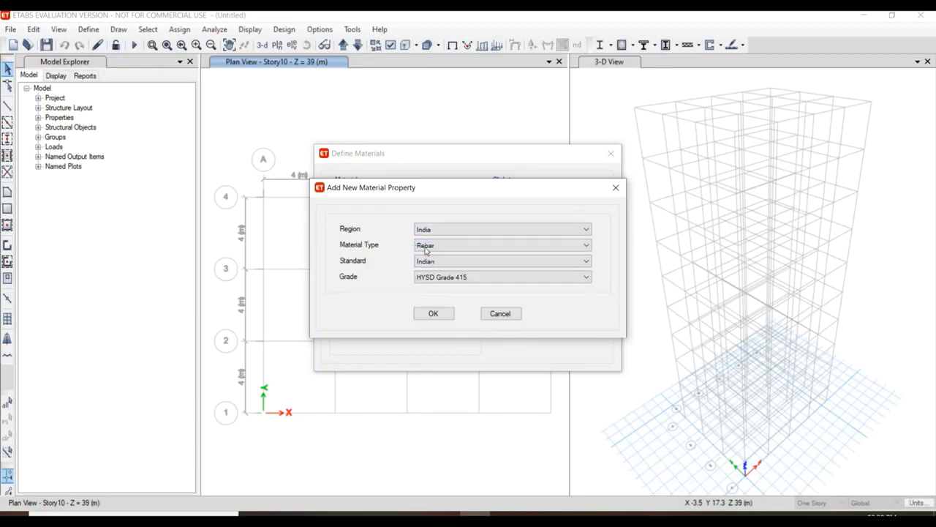
{"action": "left_click", "coordinate": [444, 277]}
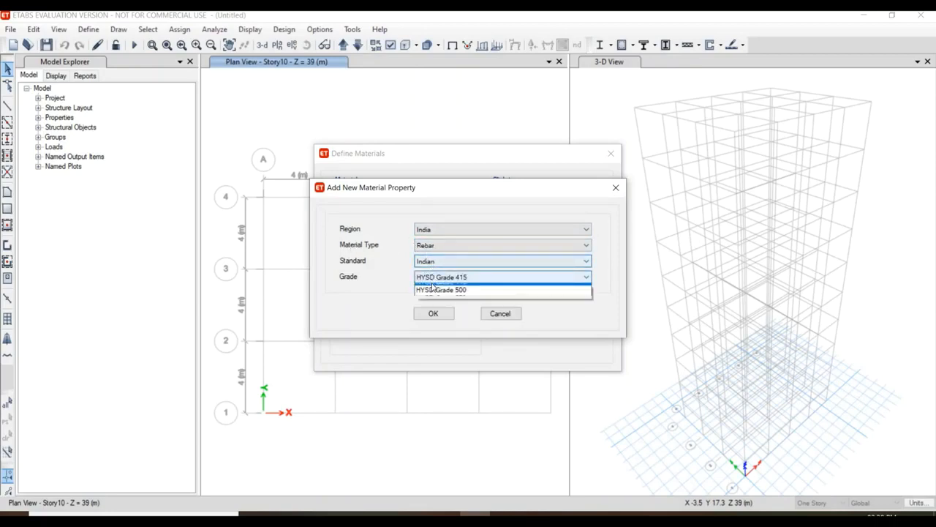
{"action": "left_click", "coordinate": [455, 296]}
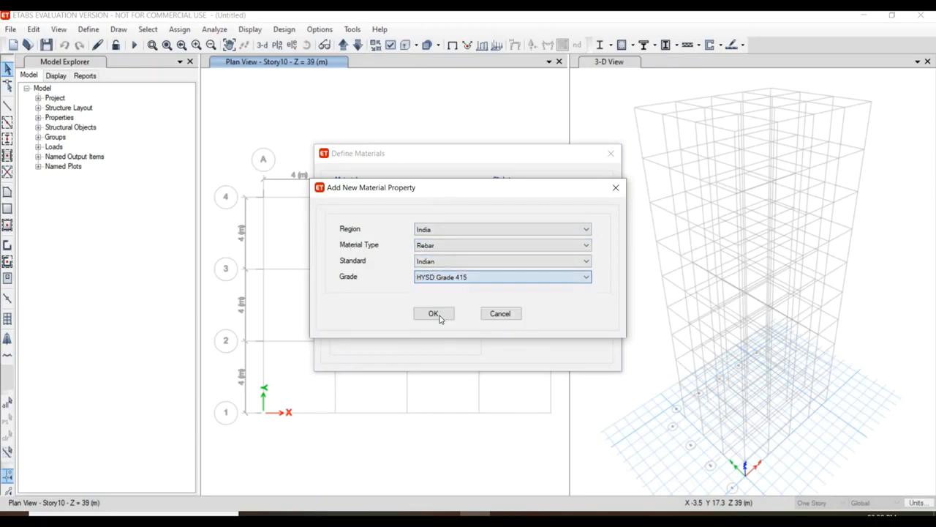
{"action": "left_click", "coordinate": [444, 314]}
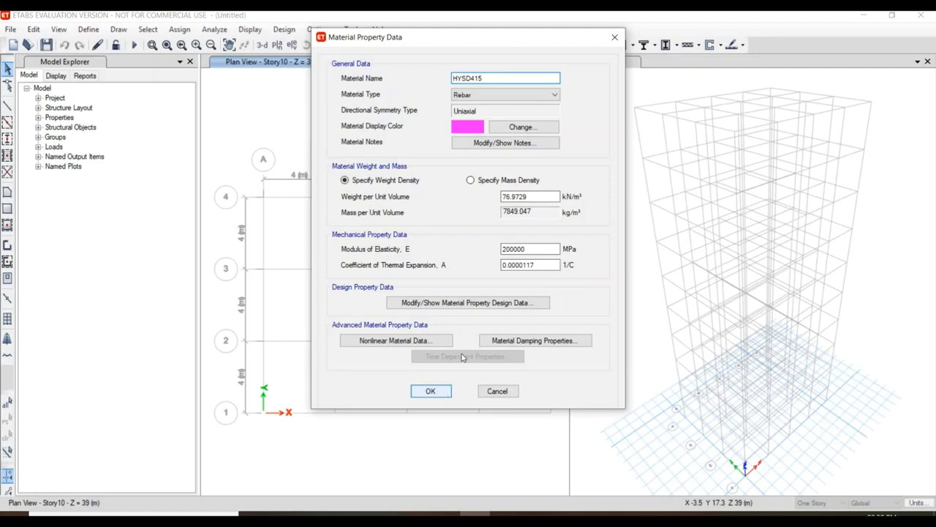
{"action": "left_click", "coordinate": [435, 391]}
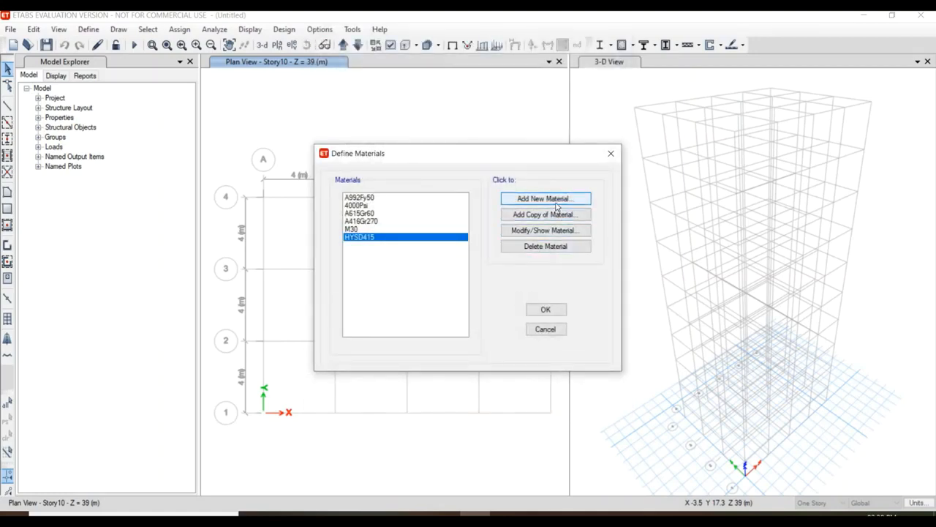
Add a new Indian rebar material of Mild Grade 250 with default properties and accept the material definitions.
{"action": "left_click", "coordinate": [545, 199]}
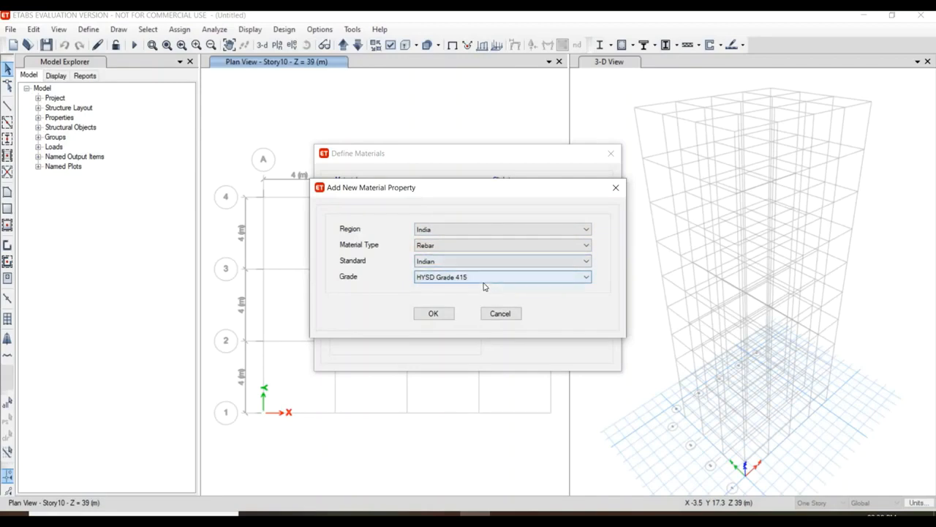
{"action": "left_click", "coordinate": [483, 279]}
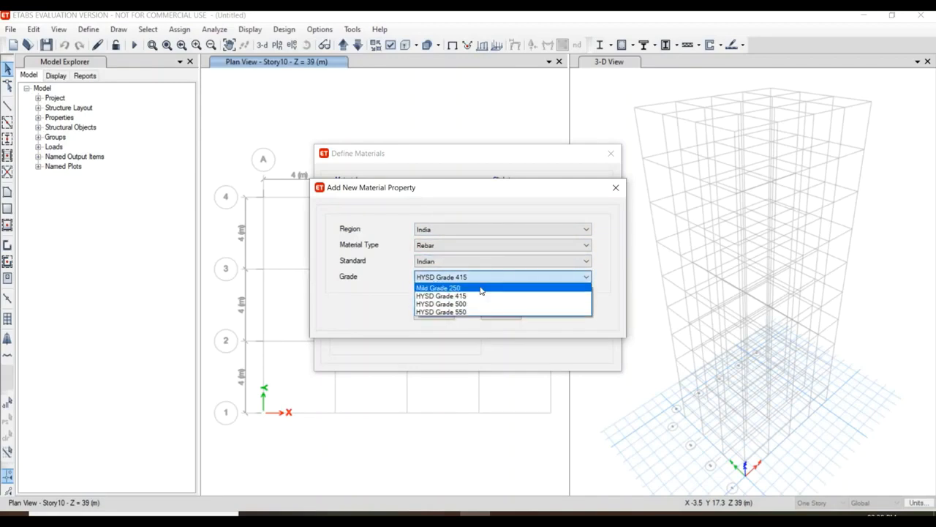
{"action": "left_click", "coordinate": [457, 288]}
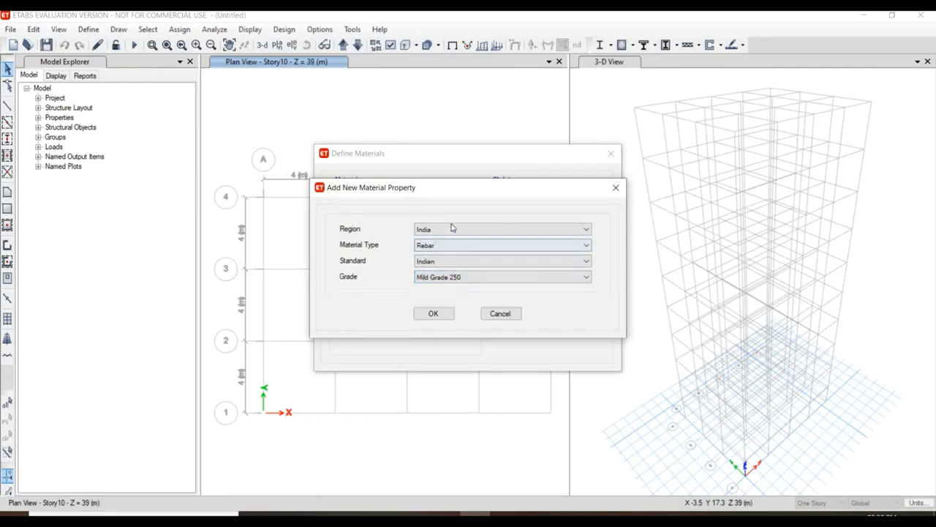
{"action": "left_click", "coordinate": [449, 313]}
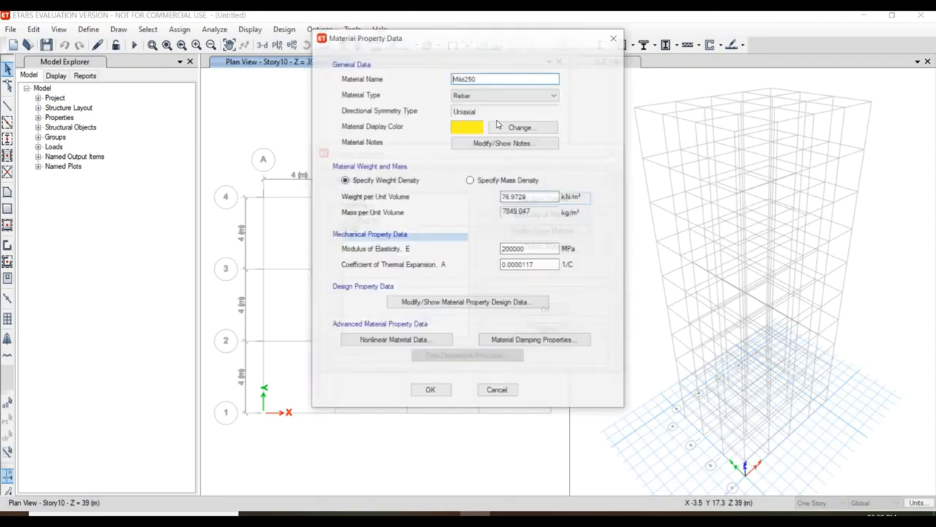
{"action": "left_click", "coordinate": [430, 391]}
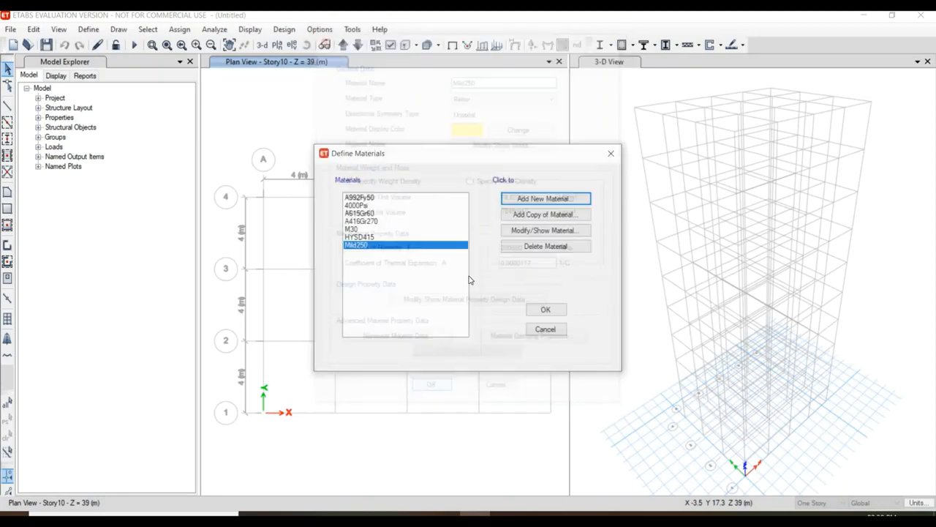
{"action": "left_click", "coordinate": [412, 229]}
{"action": "left_click", "coordinate": [409, 237]}
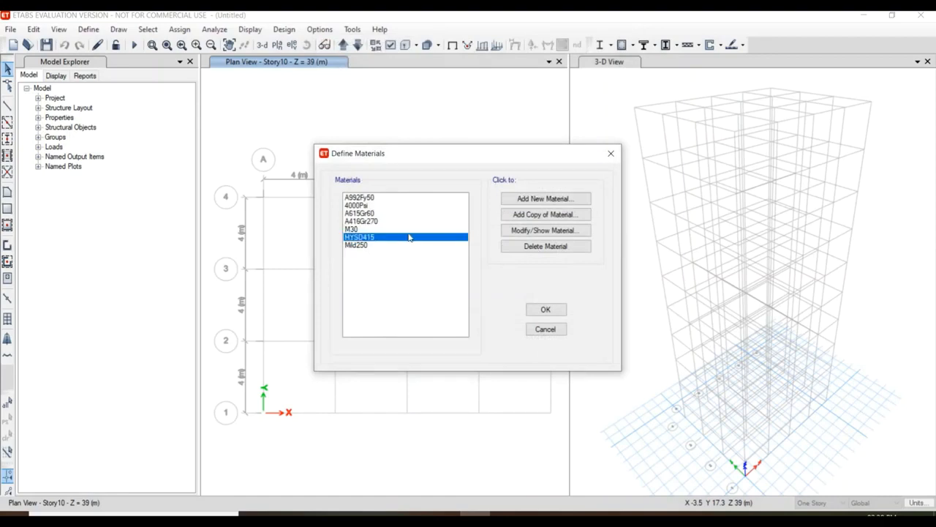
{"action": "left_click", "coordinate": [546, 309]}
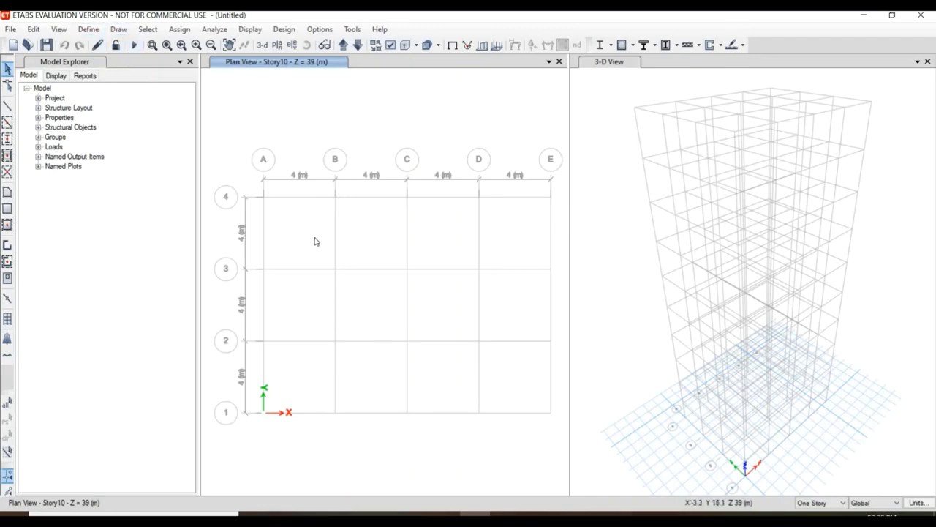
Start a new concrete rectangular frame section and name it C 350*350.
{"action": "left_click", "coordinate": [87, 31]}
{"action": "mouse_move", "coordinate": [129, 66]}
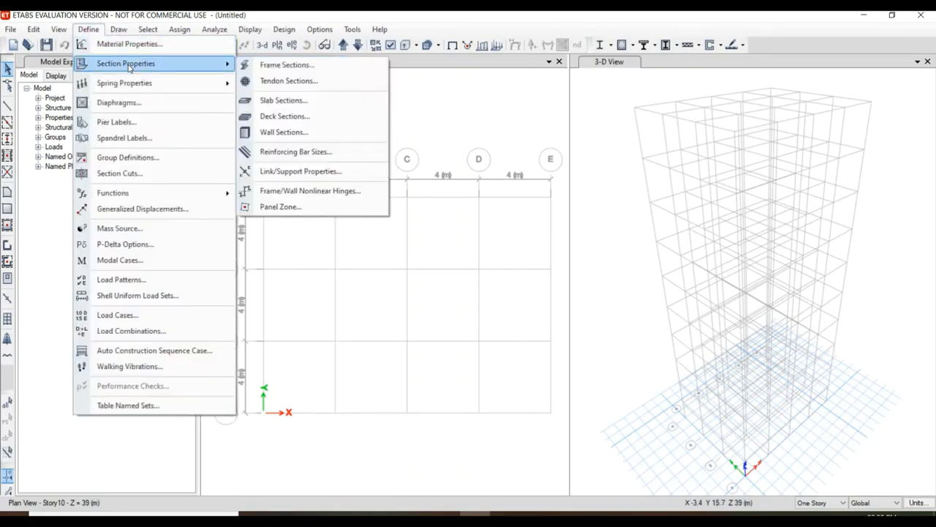
{"action": "left_click", "coordinate": [271, 64]}
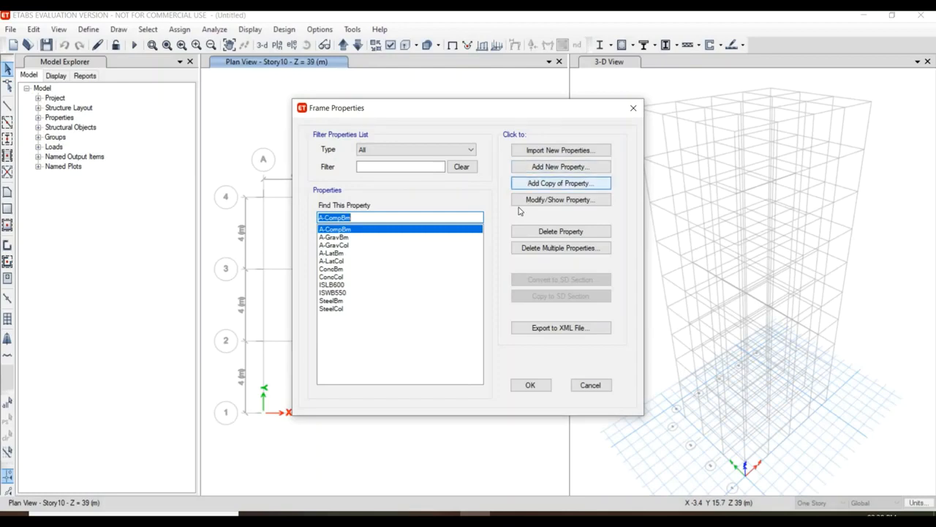
{"action": "left_click", "coordinate": [547, 168]}
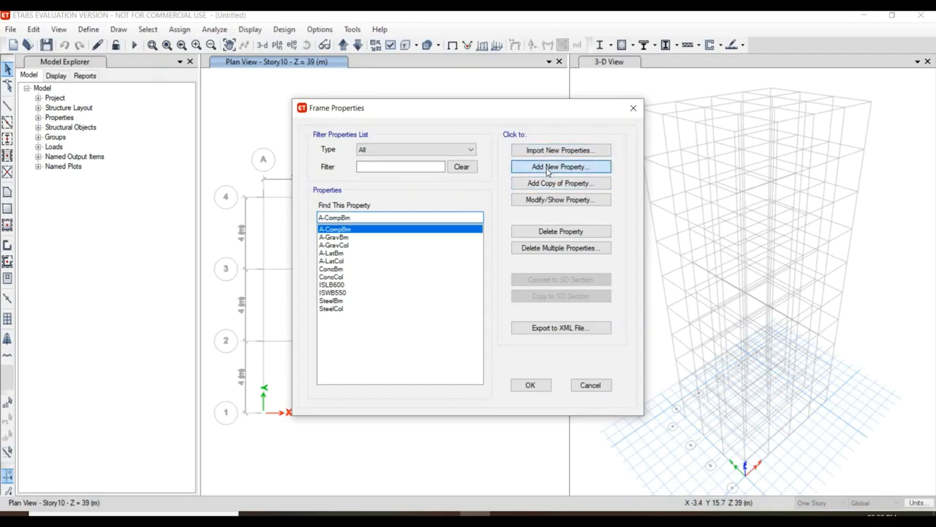
{"action": "left_click", "coordinate": [491, 167]}
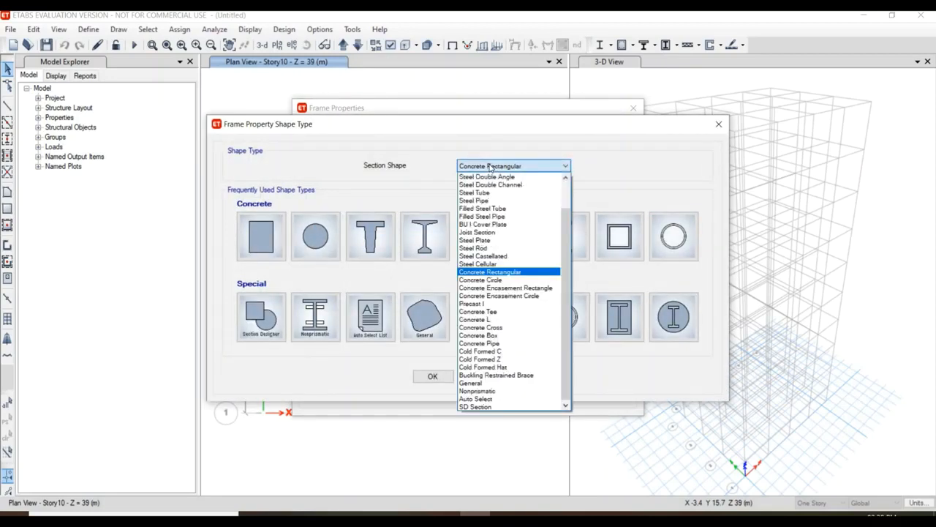
{"action": "left_click", "coordinate": [135, 245]}
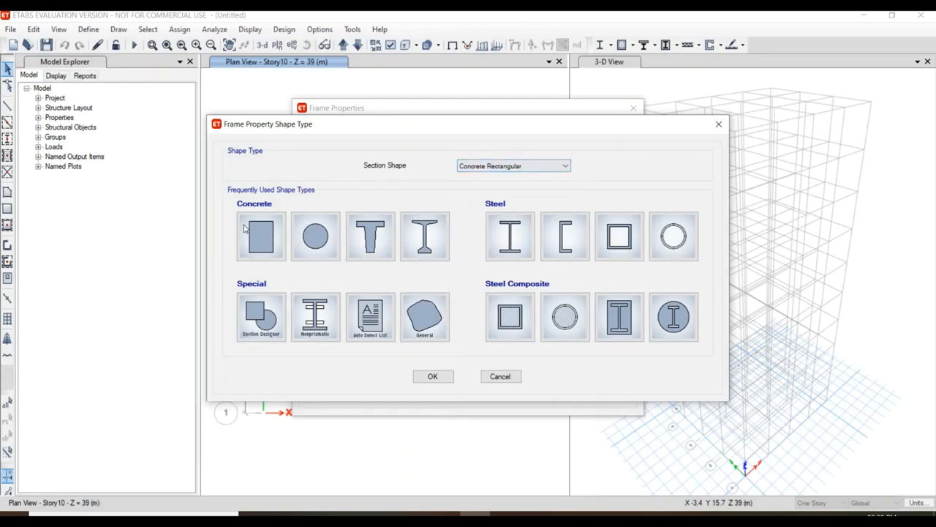
{"action": "left_click", "coordinate": [245, 228]}
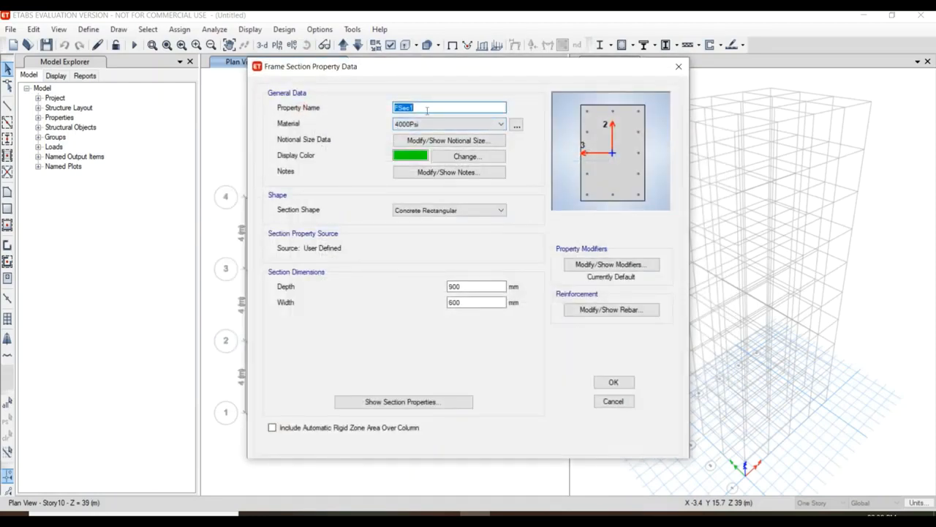
{"action": "type", "text": "C 350*350"}
Assign M30 to the column section and set its depth and width to 350 mm each.
{"action": "left_click", "coordinate": [449, 124]}
{"action": "left_click", "coordinate": [432, 167]}
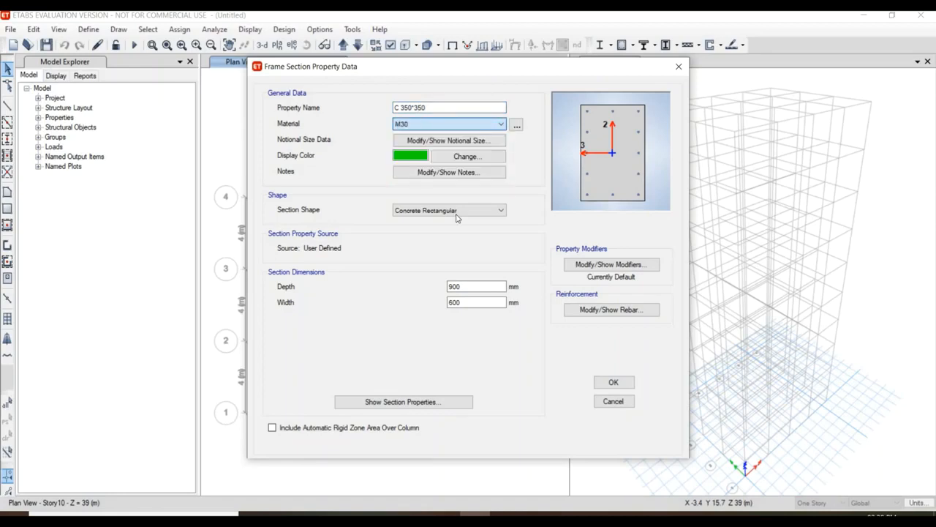
{"action": "double_click", "coordinate": [486, 286]}
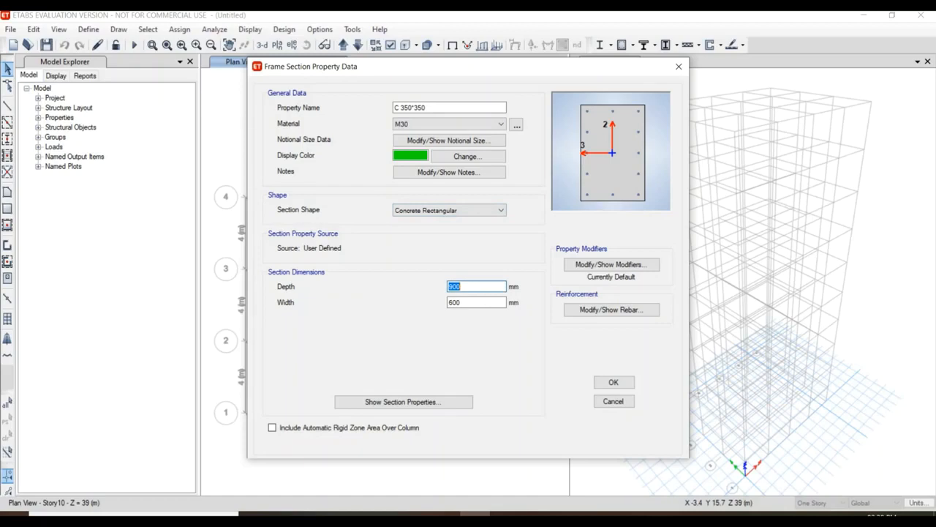
{"action": "type", "text": "33"}
{"action": "double_click", "coordinate": [474, 303]}
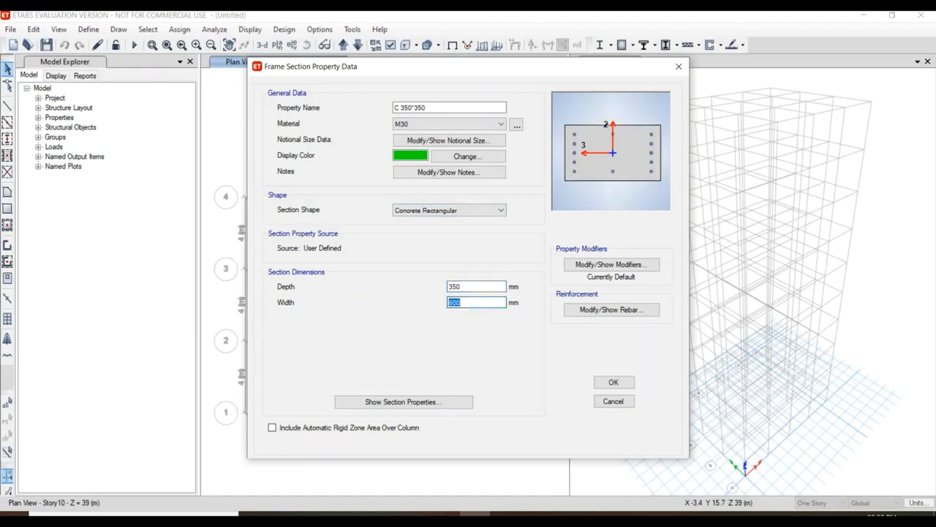
{"action": "type", "text": "350"}
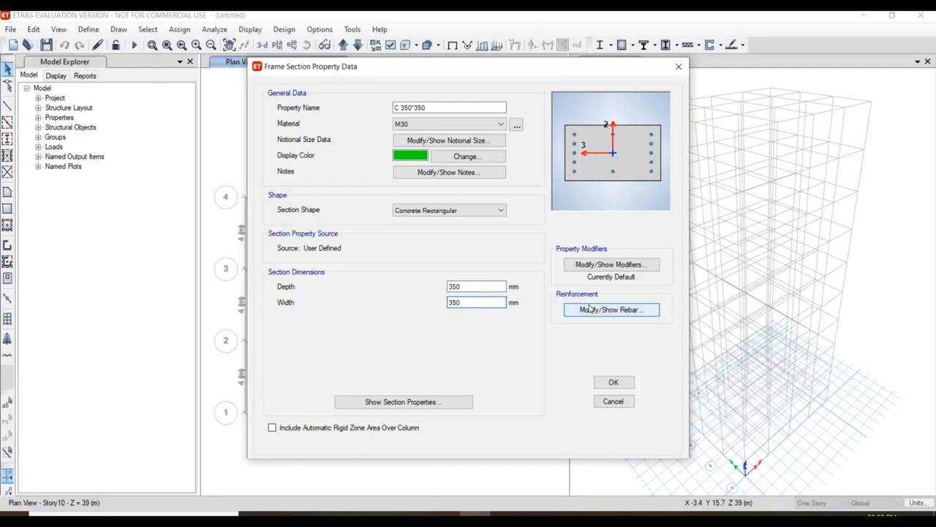
Set the column's longitudinal bars to HYSD415 and its ties to Mild250, keeping the other reinforcement defaults, and accept the section.
{"action": "left_click", "coordinate": [591, 310]}
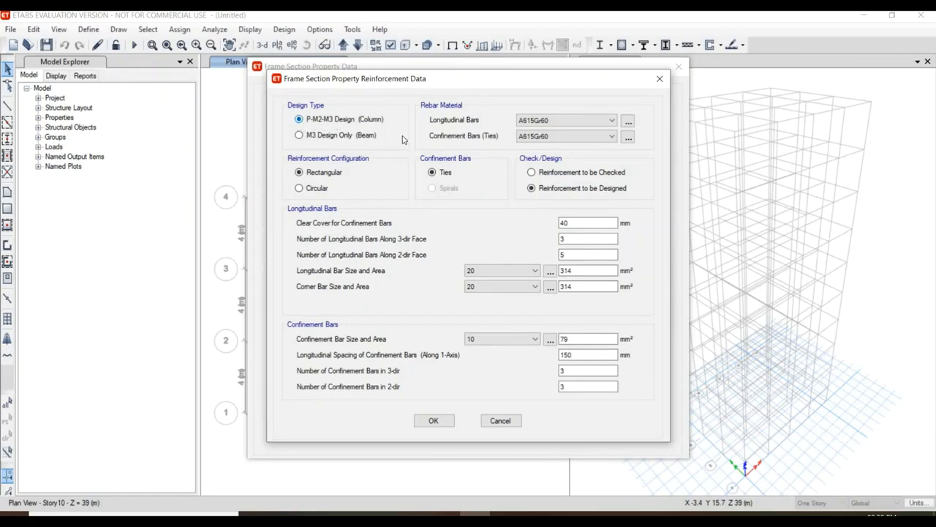
{"action": "left_click", "coordinate": [539, 122]}
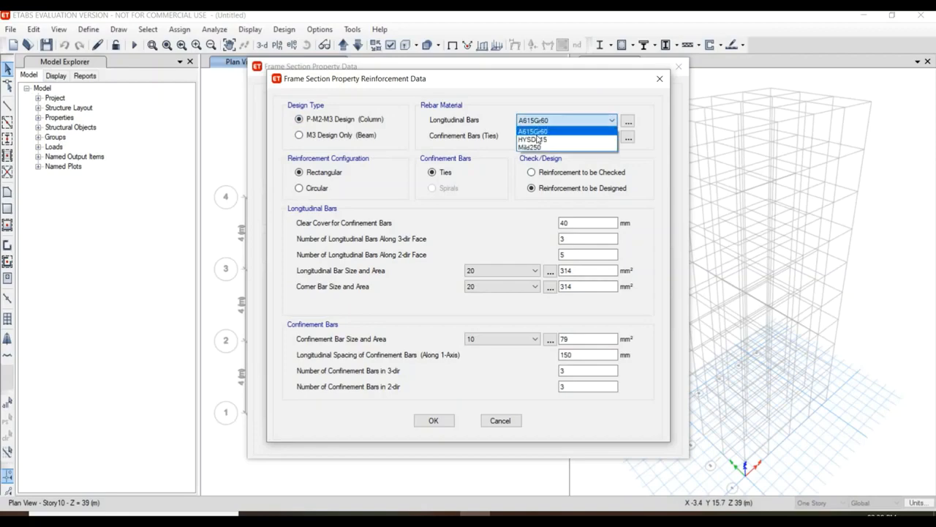
{"action": "left_click", "coordinate": [535, 136]}
{"action": "left_click", "coordinate": [537, 136]}
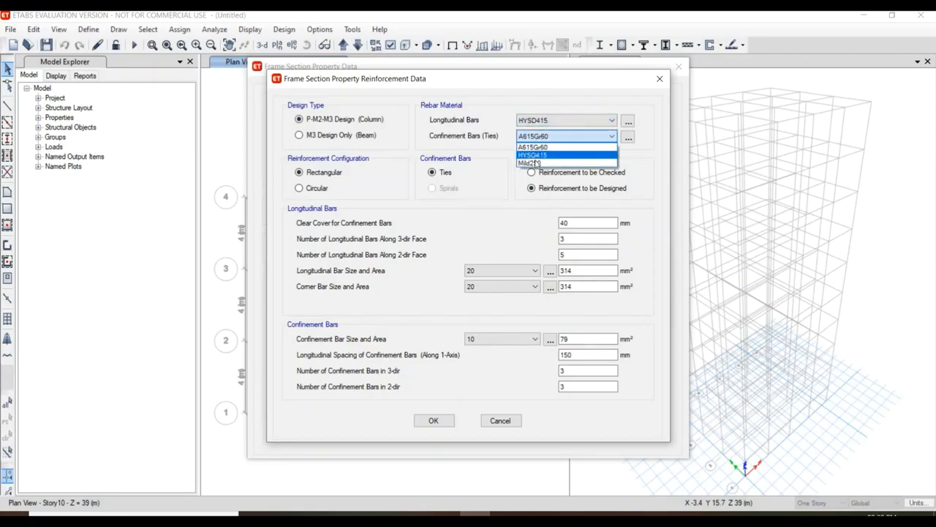
{"action": "left_click", "coordinate": [533, 162]}
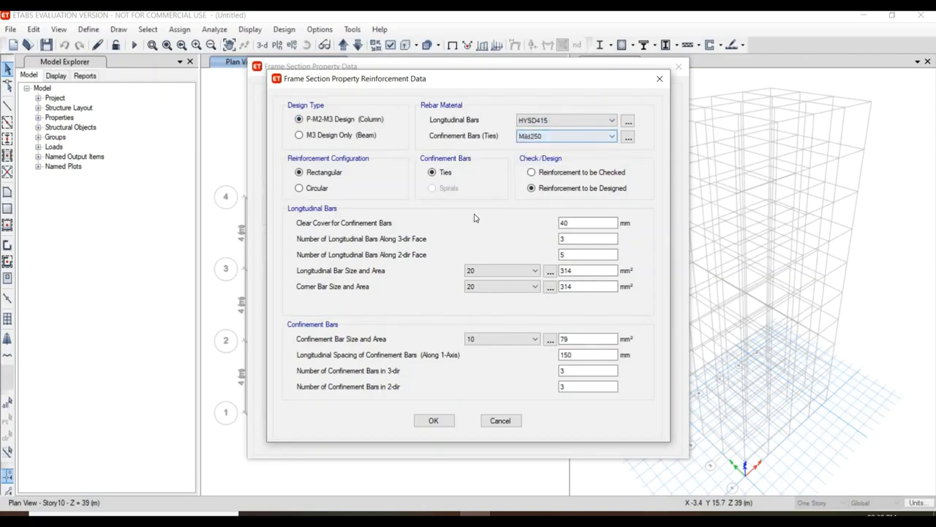
{"action": "left_click", "coordinate": [575, 223]}
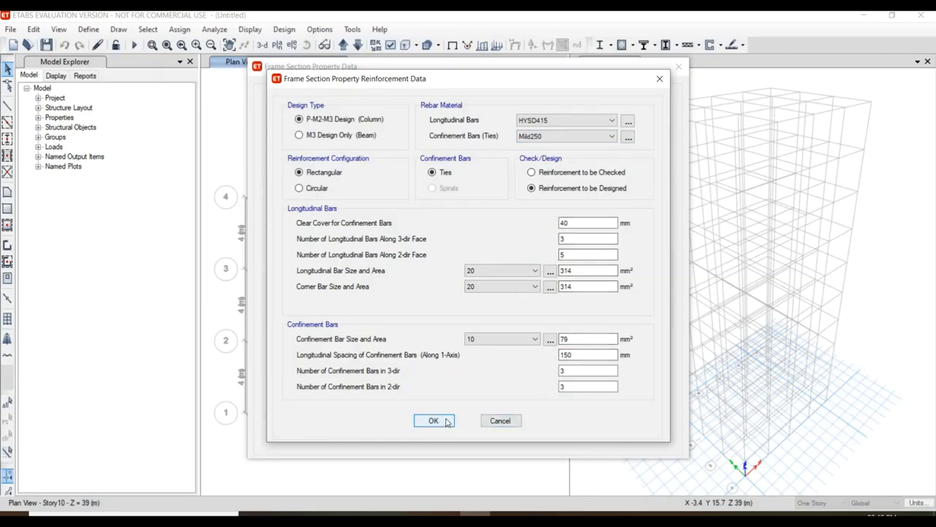
{"action": "left_click", "coordinate": [434, 420]}
{"action": "left_click", "coordinate": [613, 383]}
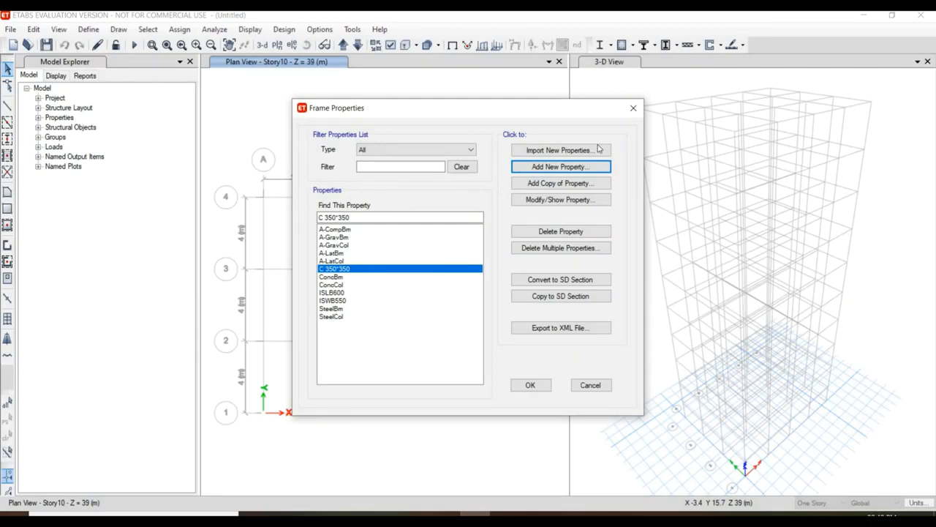
Add a copy of the C 350*350 section named B 350*350, keeping M30 as its material.
{"action": "left_click", "coordinate": [575, 183]}
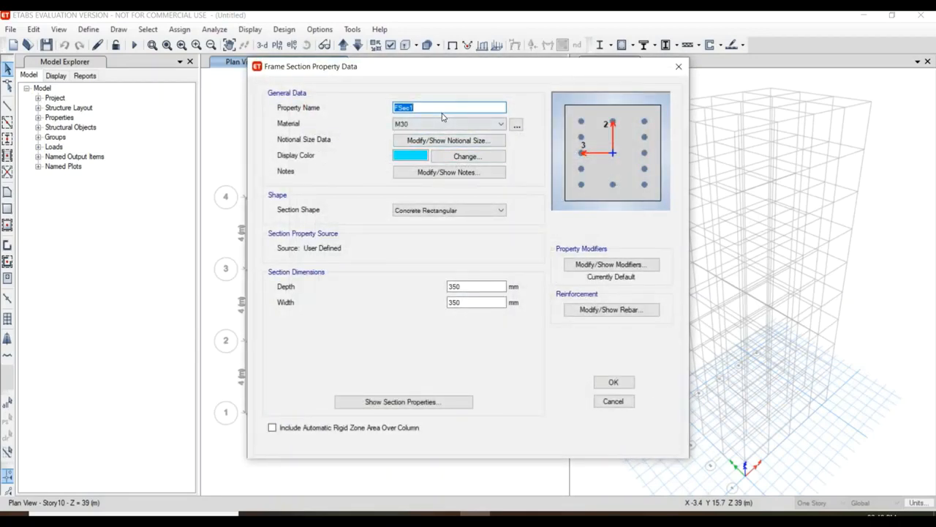
{"action": "type", "text": "B 350*350"}
{"action": "left_click", "coordinate": [418, 125]}
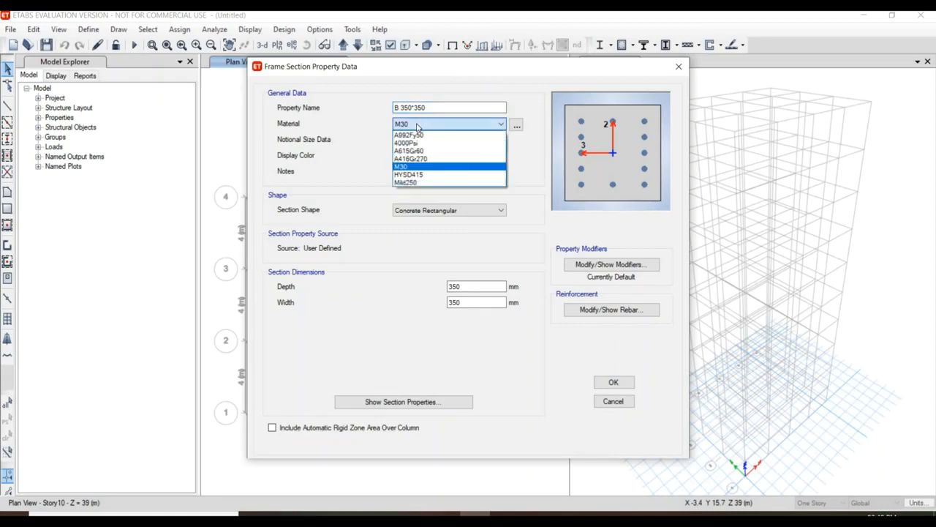
{"action": "left_click", "coordinate": [418, 126]}
{"action": "left_click", "coordinate": [418, 126]}
{"action": "left_click", "coordinate": [417, 127]}
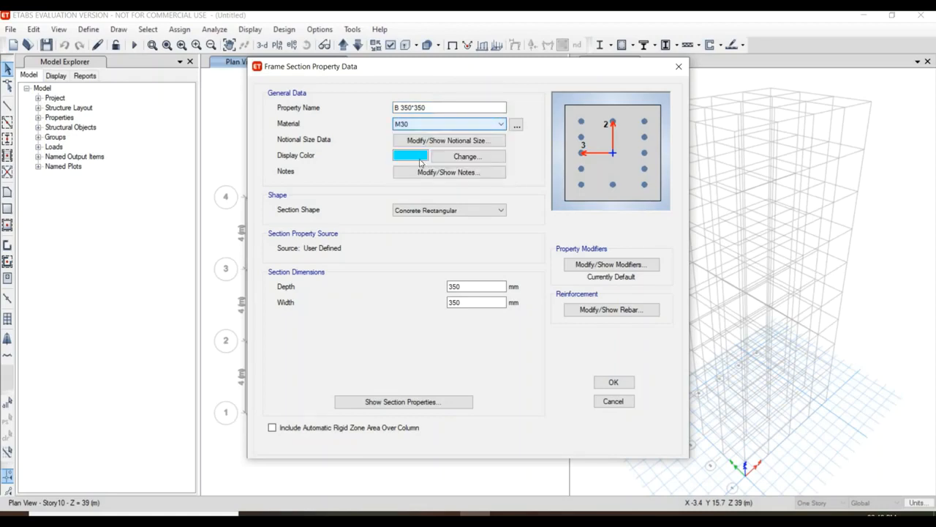
{"action": "left_click", "coordinate": [418, 127]}
{"action": "left_click", "coordinate": [432, 125]}
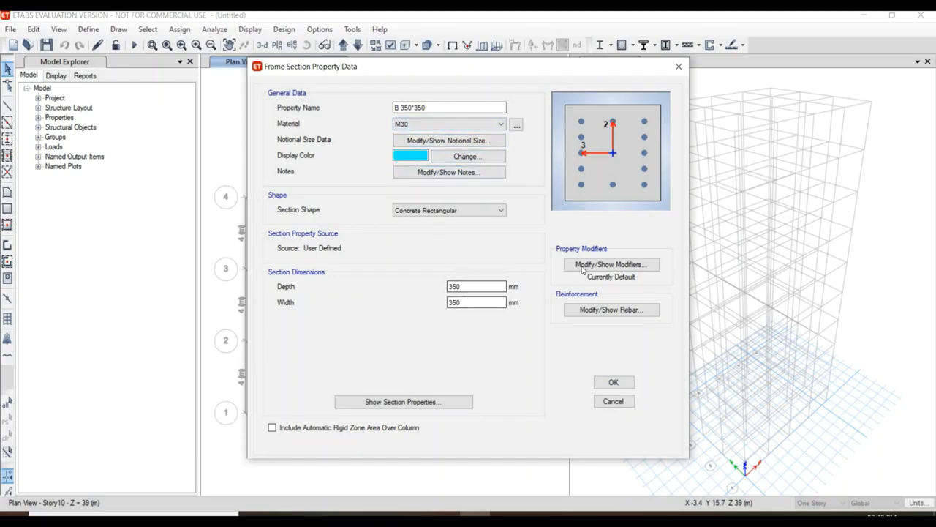
Change the B 350*350 reinforcement to M3 Design Only (Beam), keeping HYSD415 longitudinal bars and Mild250 ties.
{"action": "left_click", "coordinate": [601, 310]}
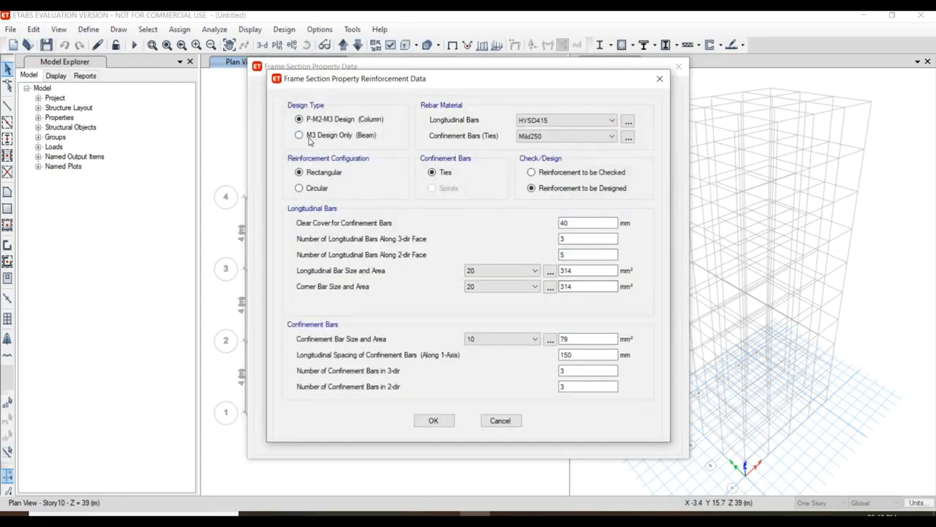
{"action": "left_click", "coordinate": [309, 139]}
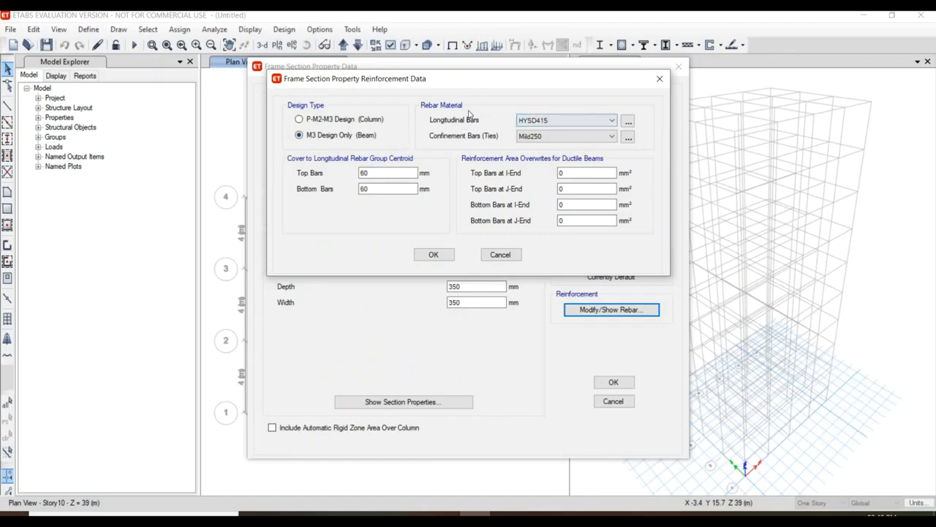
{"action": "left_click", "coordinate": [548, 123]}
{"action": "left_click", "coordinate": [544, 131]}
{"action": "left_click", "coordinate": [447, 255]}
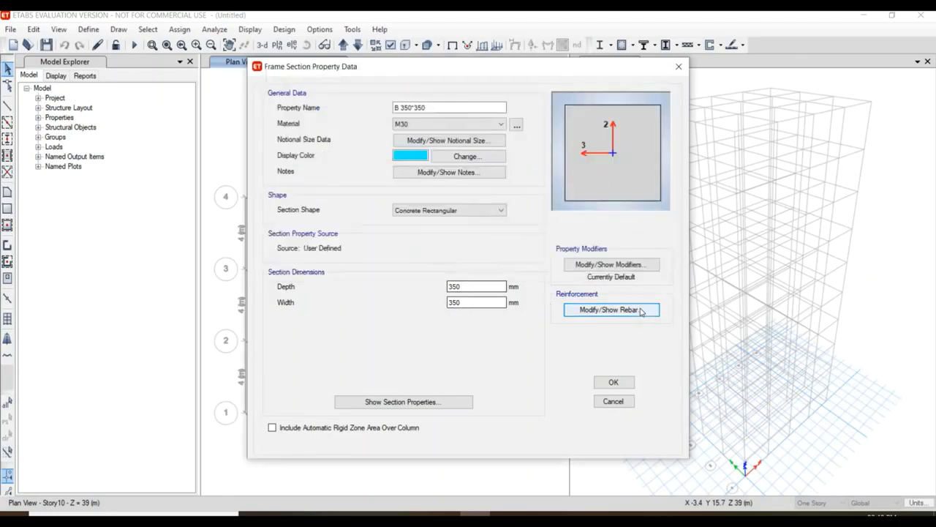
Adjust the beam's longitudinal rebar covers, using 25 mm for the top bars, and accept the frame section definitions.
{"action": "left_click", "coordinate": [645, 310]}
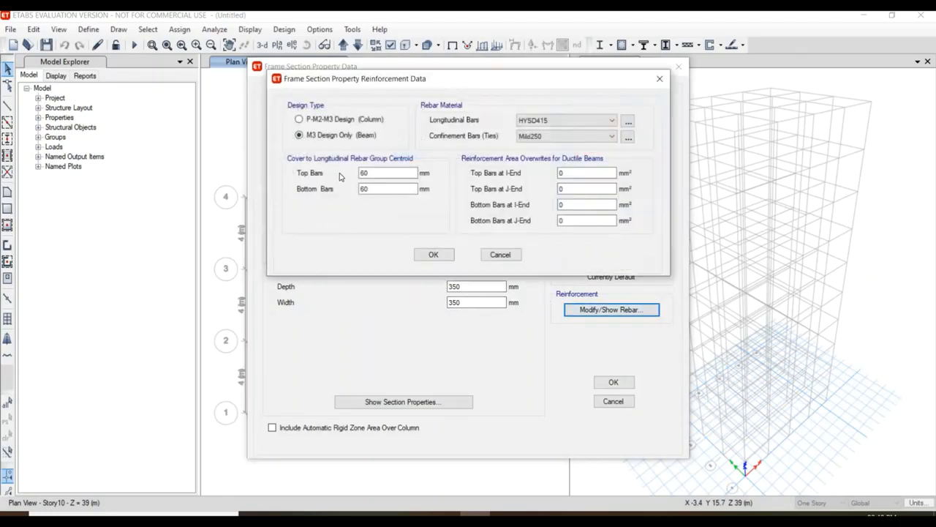
{"action": "double_click", "coordinate": [384, 174]}
{"action": "double_click", "coordinate": [388, 189]}
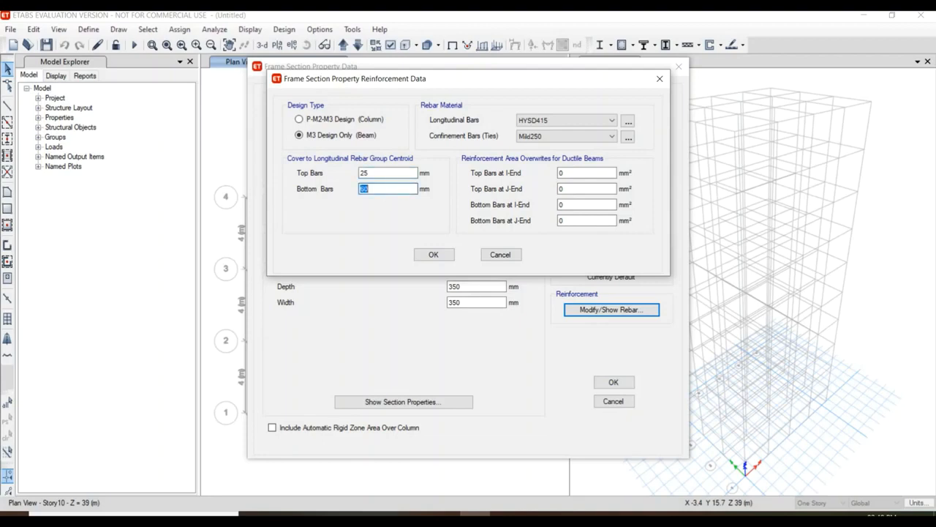
{"action": "left_click", "coordinate": [443, 256]}
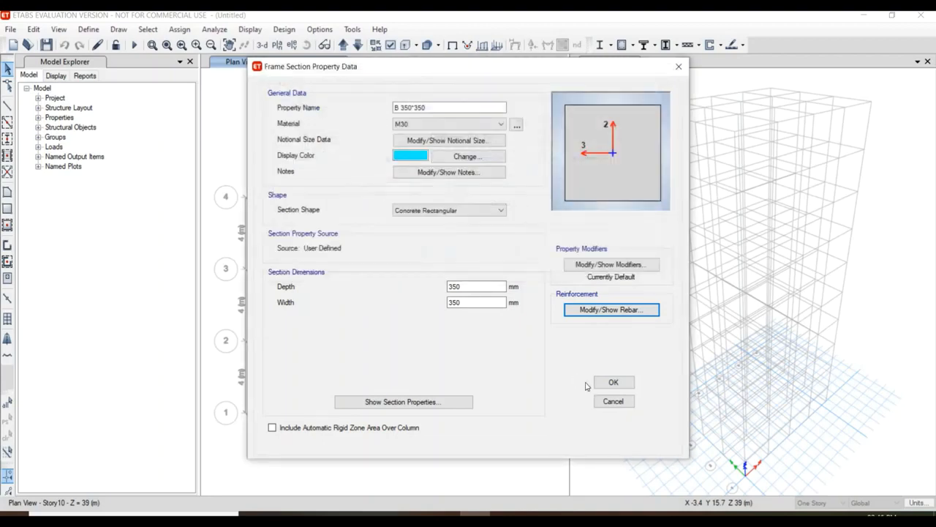
{"action": "left_click", "coordinate": [611, 383]}
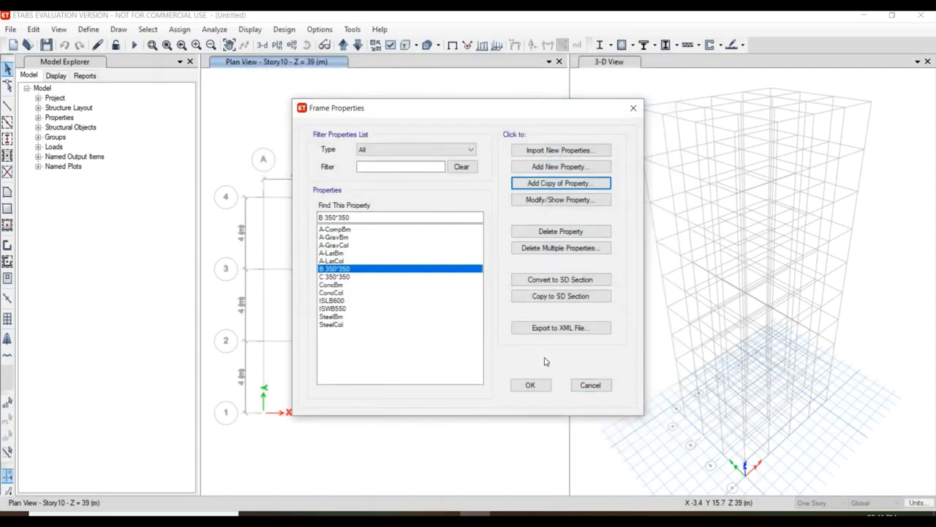
{"action": "left_click", "coordinate": [533, 384]}
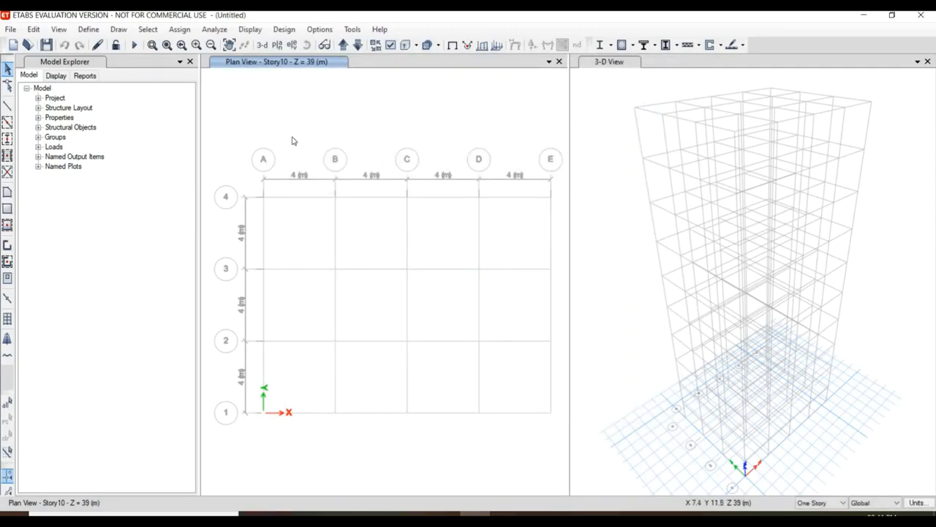
Add a new slab property named Slab 150 with M30 as its material.
{"action": "left_click", "coordinate": [88, 30]}
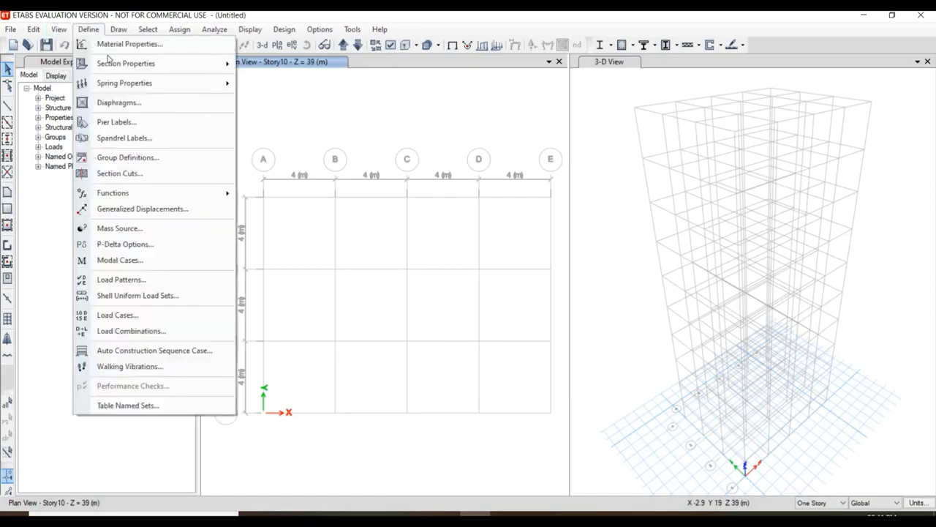
{"action": "mouse_move", "coordinate": [152, 71]}
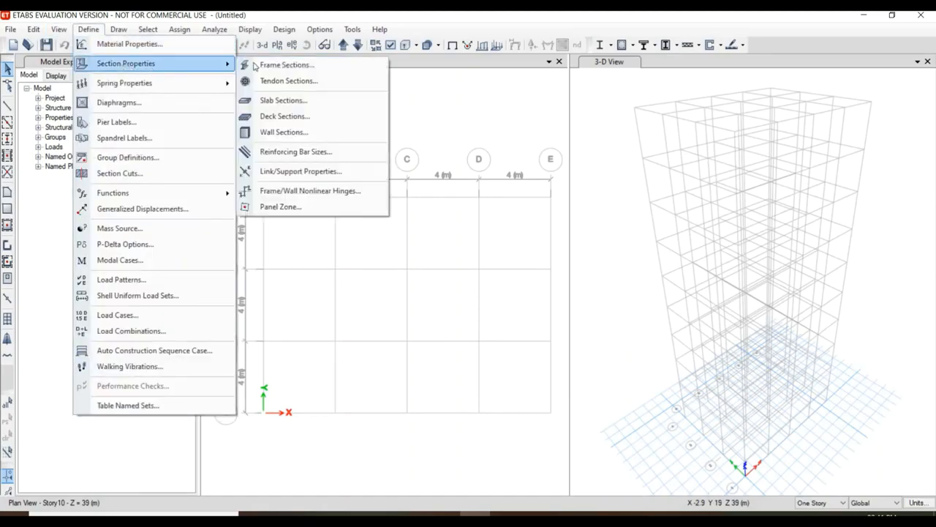
{"action": "left_click", "coordinate": [278, 100]}
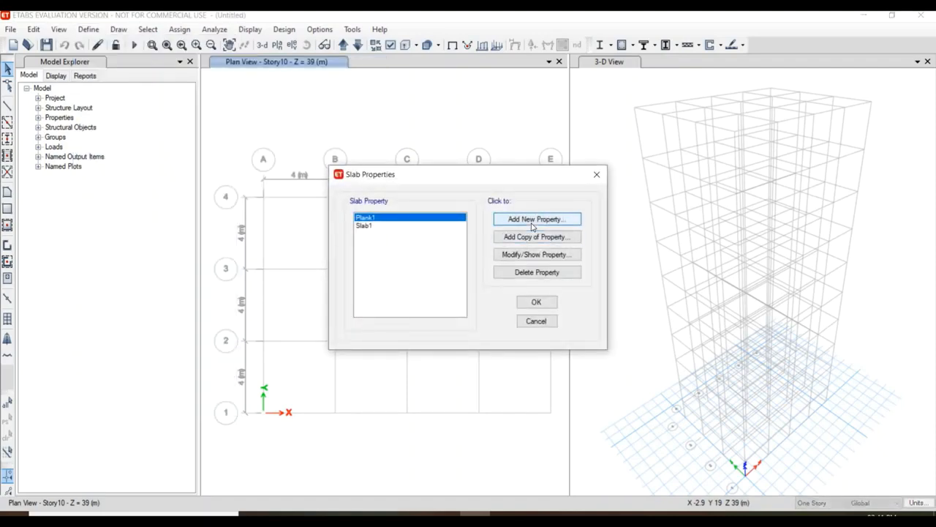
{"action": "left_click", "coordinate": [532, 219]}
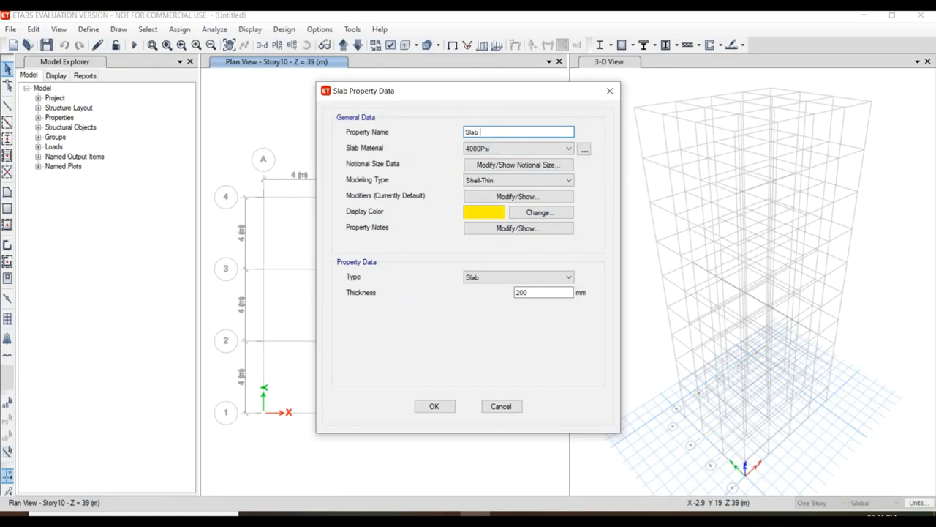
{"action": "left_click", "coordinate": [497, 150]}
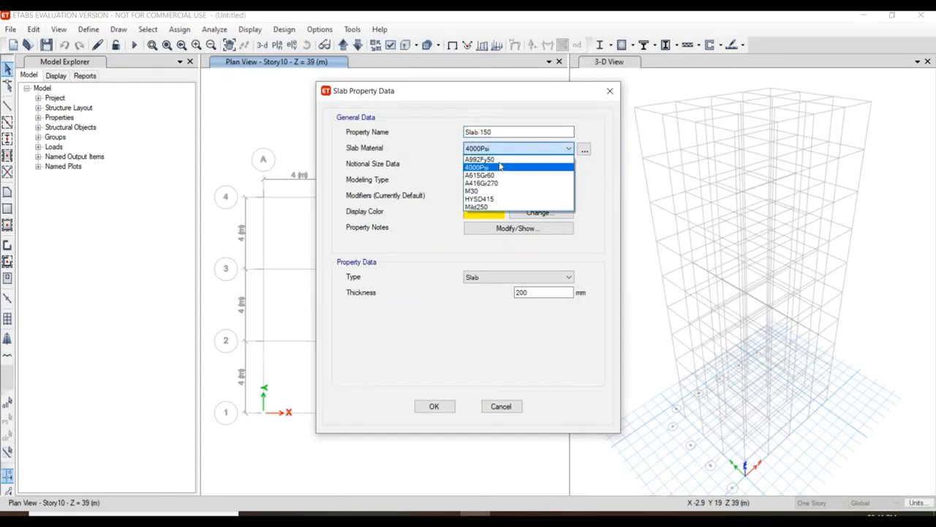
{"action": "left_click", "coordinate": [505, 190]}
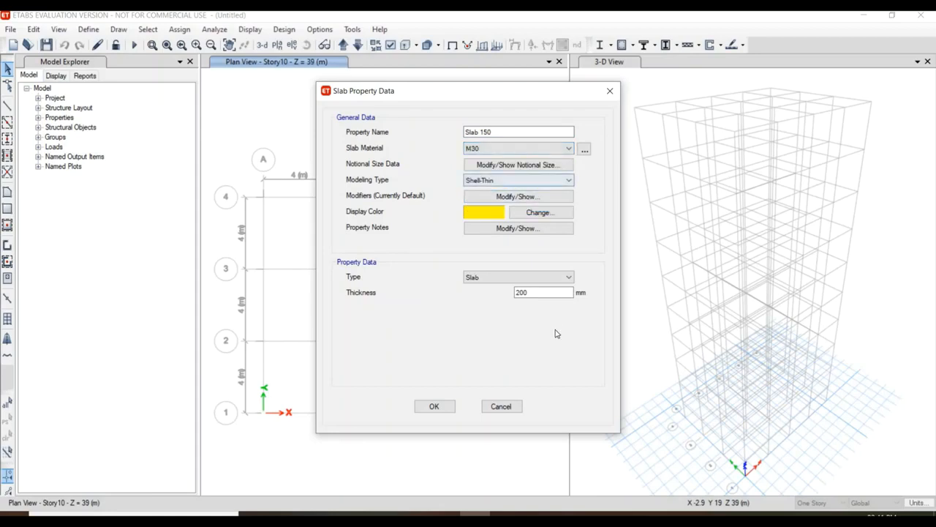
Set the slab thickness to 150 mm and accept the slab property definitions.
{"action": "double_click", "coordinate": [553, 293]}
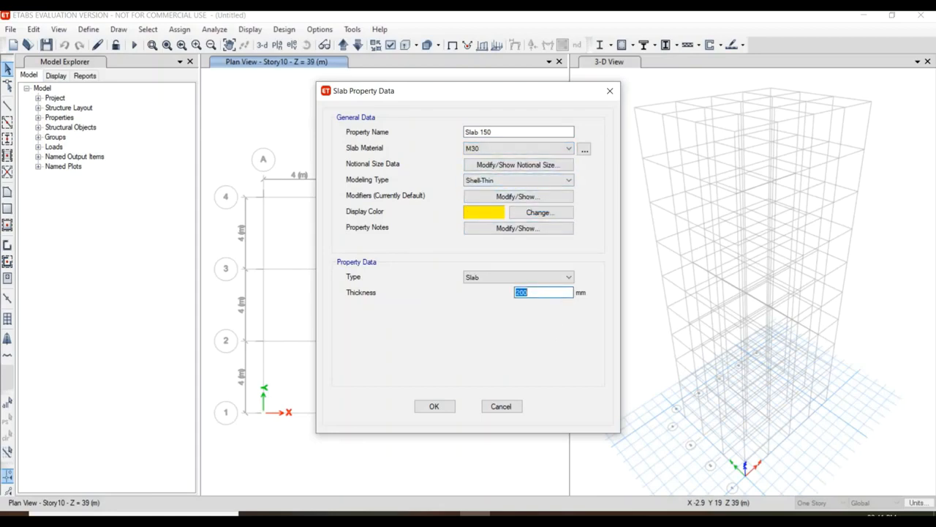
{"action": "type", "text": "150"}
{"action": "left_click", "coordinate": [434, 406]}
{"action": "left_click", "coordinate": [544, 306]}
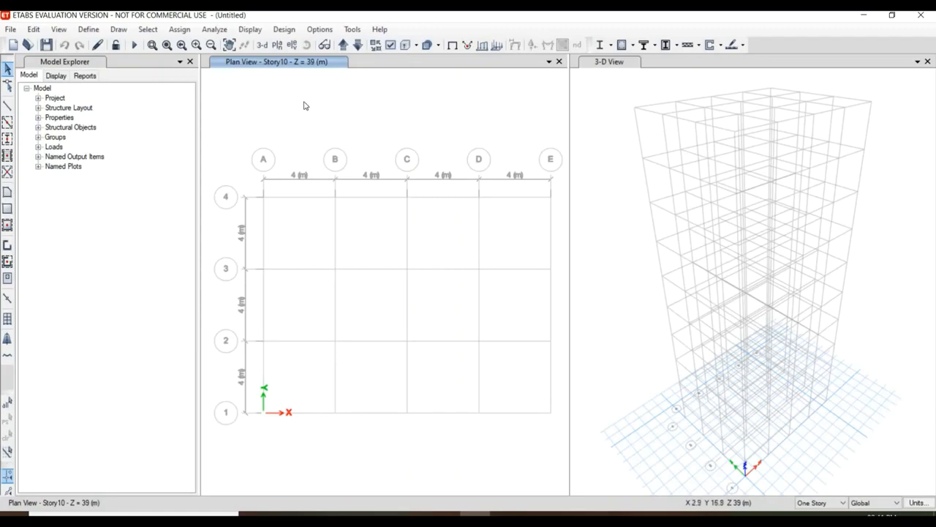
Show the Story1 plan and quick draw C 350*350 columns at every grid intersection from A to E and 1 to 4.
{"action": "left_click", "coordinate": [344, 46]}
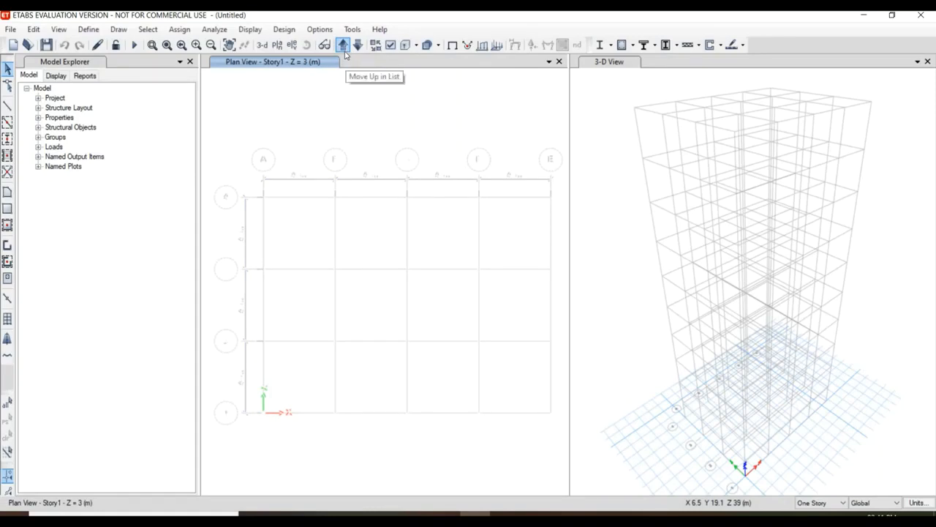
{"action": "left_click", "coordinate": [118, 31]}
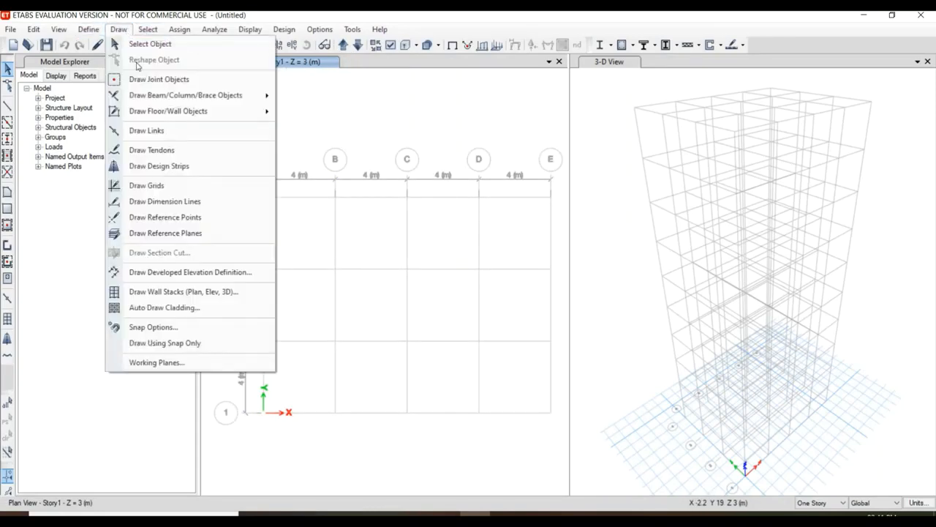
{"action": "mouse_move", "coordinate": [209, 97]}
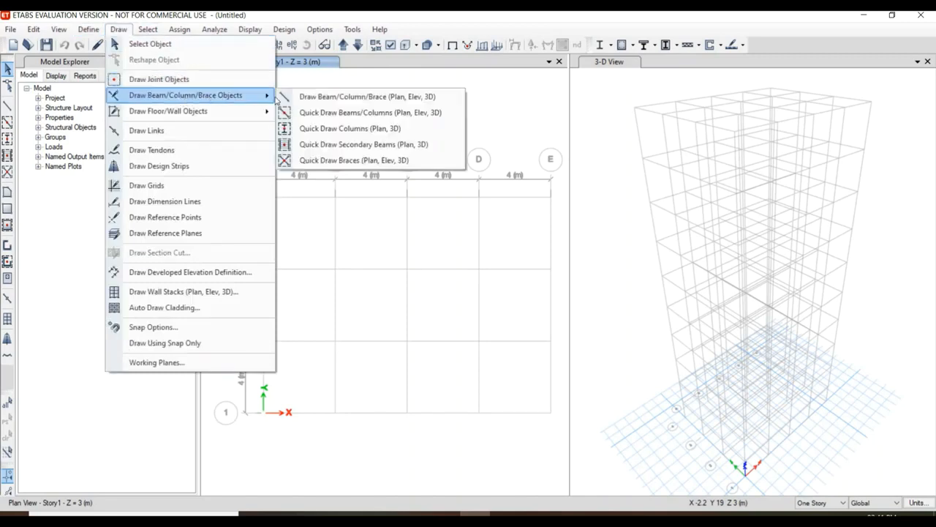
{"action": "left_click", "coordinate": [309, 129]}
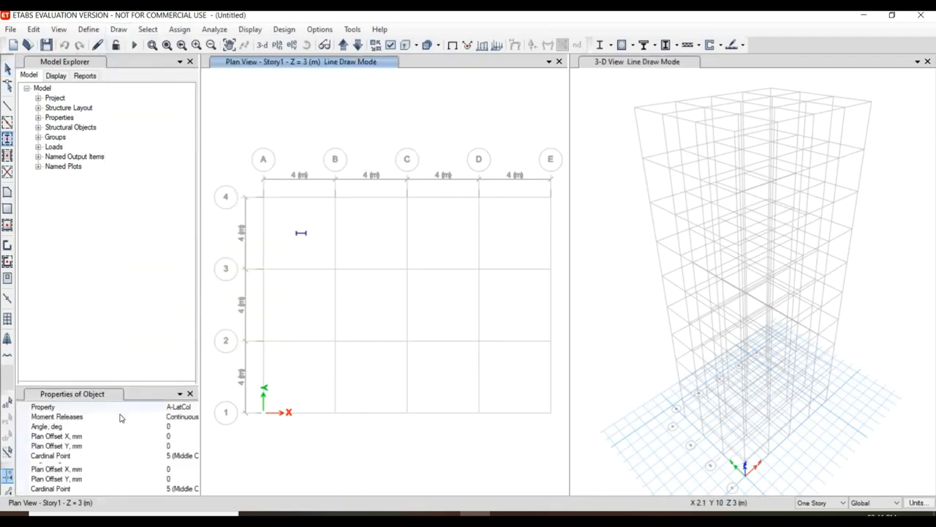
{"action": "left_click", "coordinate": [183, 410]}
{"action": "left_click", "coordinate": [191, 408]}
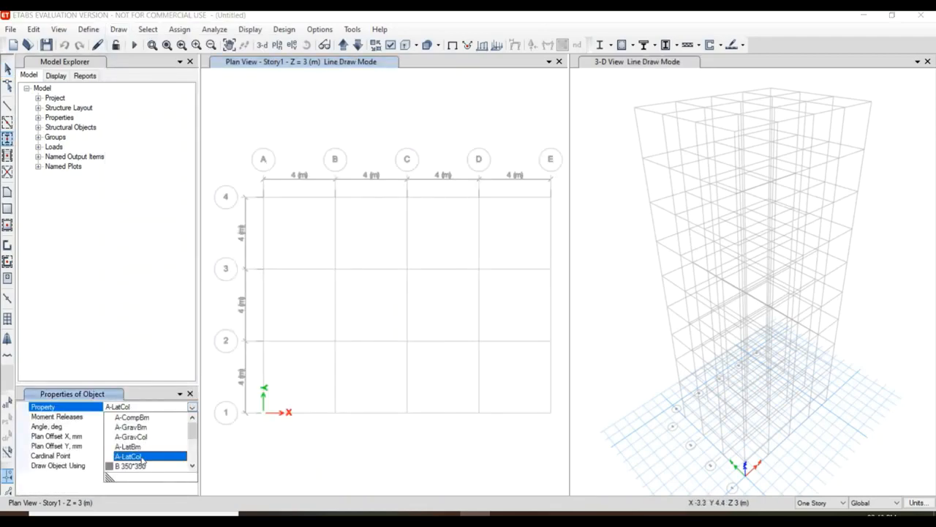
{"action": "scroll", "coordinate": [143, 460], "scroll_direction": "down", "scroll_amount": 1}
{"action": "left_click", "coordinate": [141, 448]}
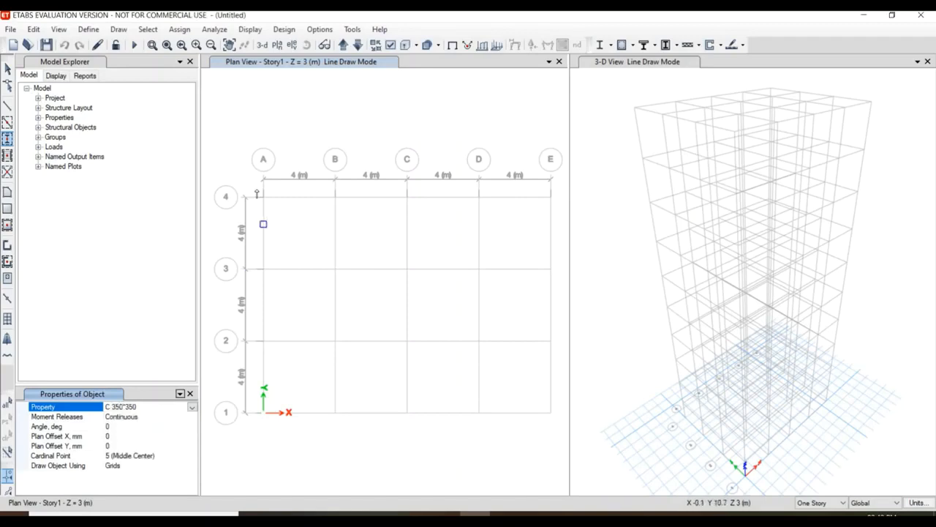
{"action": "left_click_drag", "start_coordinate": [256, 188], "coordinate": [564, 453]}
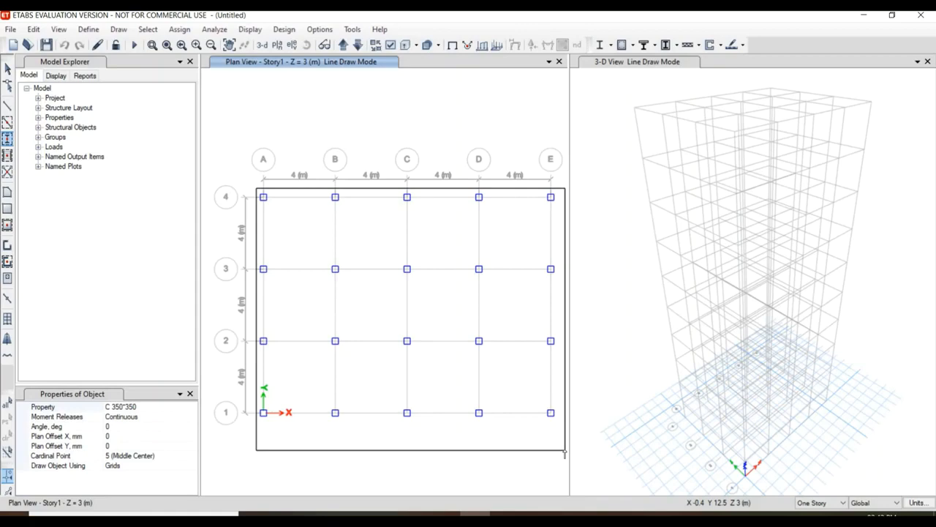
{"action": "left_click_drag", "start_coordinate": [561, 448], "coordinate": [561, 448]}
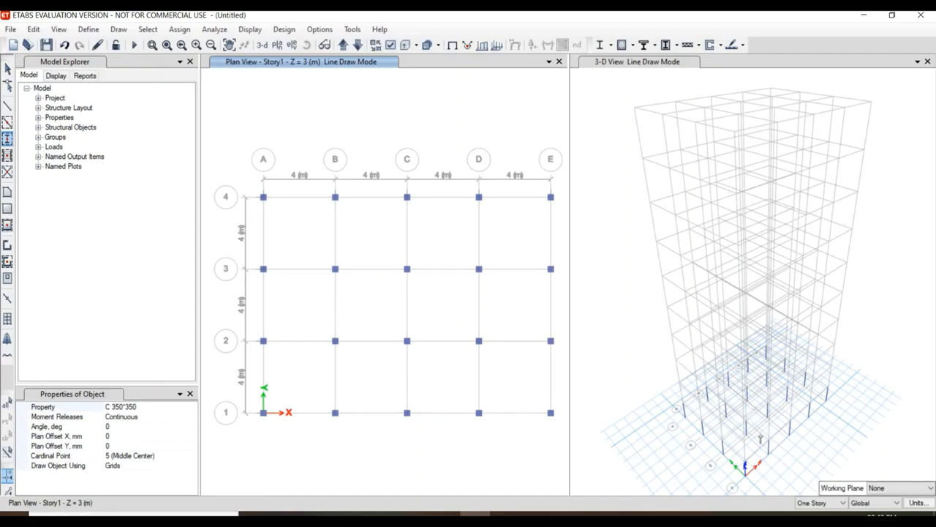
Apply drawing to All Stories and quick draw the C 350*350 columns at all grid intersections again.
{"action": "left_click", "coordinate": [819, 504]}
{"action": "left_click", "coordinate": [818, 503]}
{"action": "left_click", "coordinate": [818, 503]}
{"action": "left_click", "coordinate": [815, 520]}
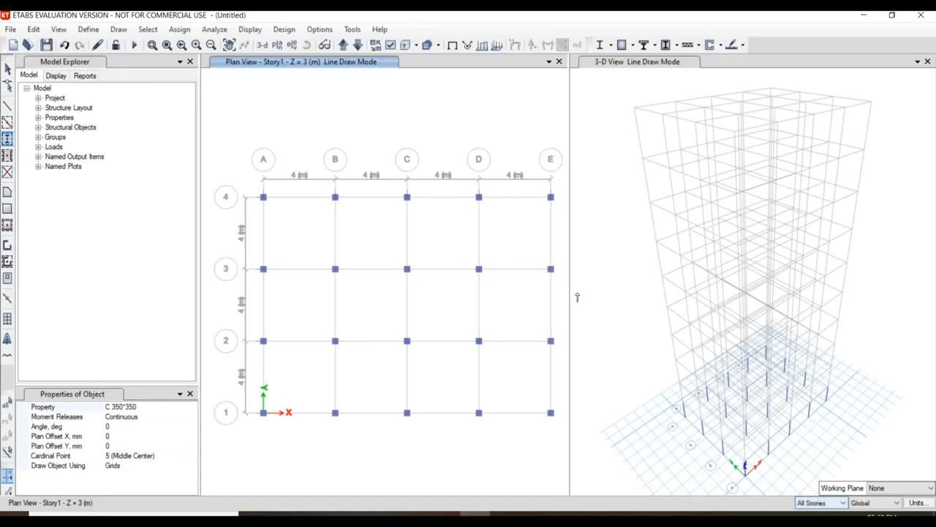
{"action": "left_click_drag", "start_coordinate": [252, 186], "coordinate": [568, 462]}
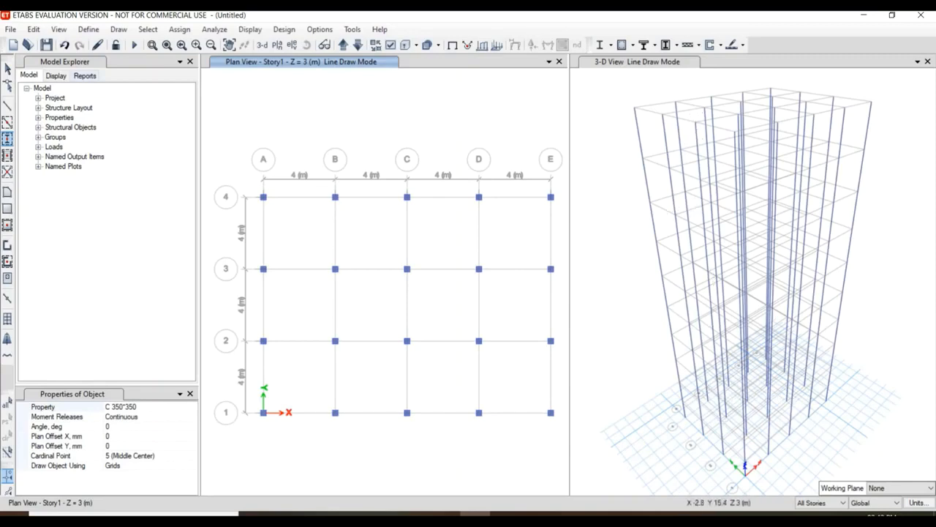
Quick draw B 350*350 beams along all grid lines of the plan on all stories.
{"action": "left_click", "coordinate": [118, 29]}
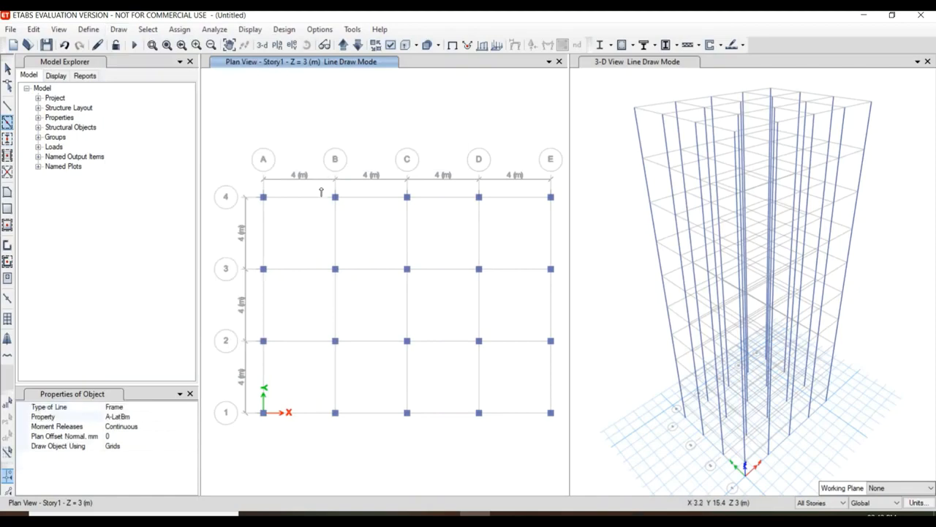
{"action": "left_click", "coordinate": [137, 416]}
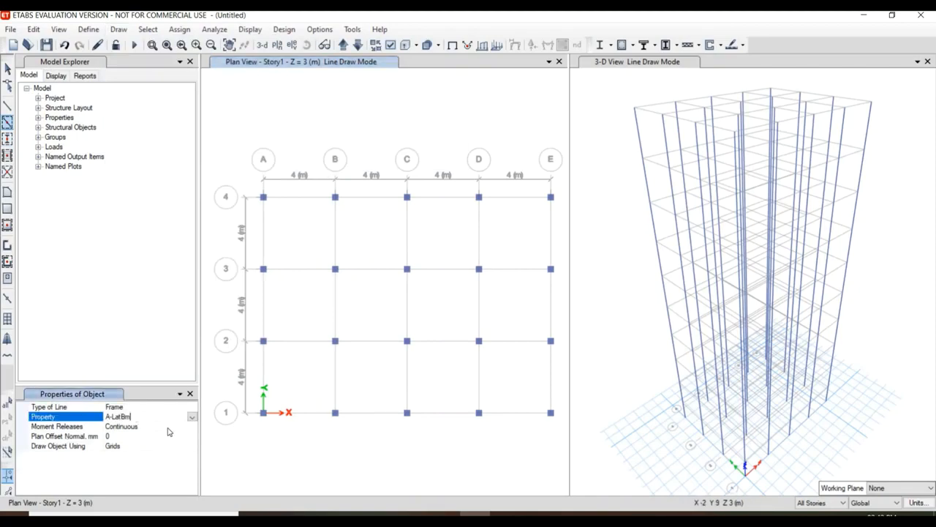
{"action": "left_click", "coordinate": [192, 416]}
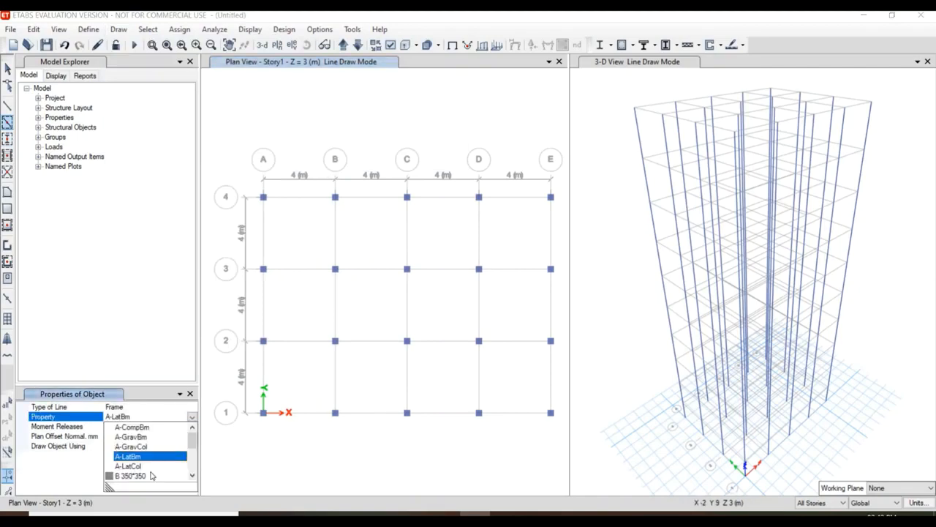
{"action": "left_click", "coordinate": [132, 476]}
{"action": "left_click_drag", "start_coordinate": [252, 185], "coordinate": [574, 458]}
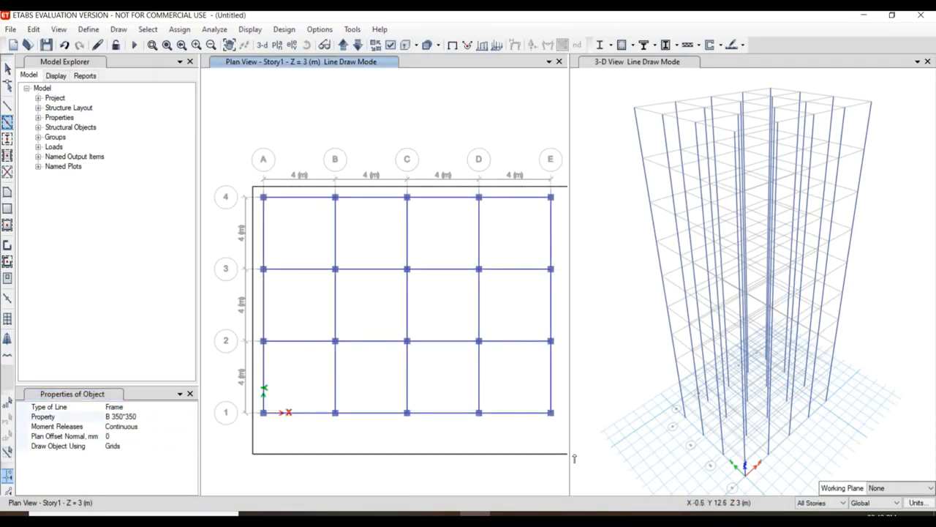
{"action": "left_click_drag", "start_coordinate": [574, 458], "coordinate": [574, 458]}
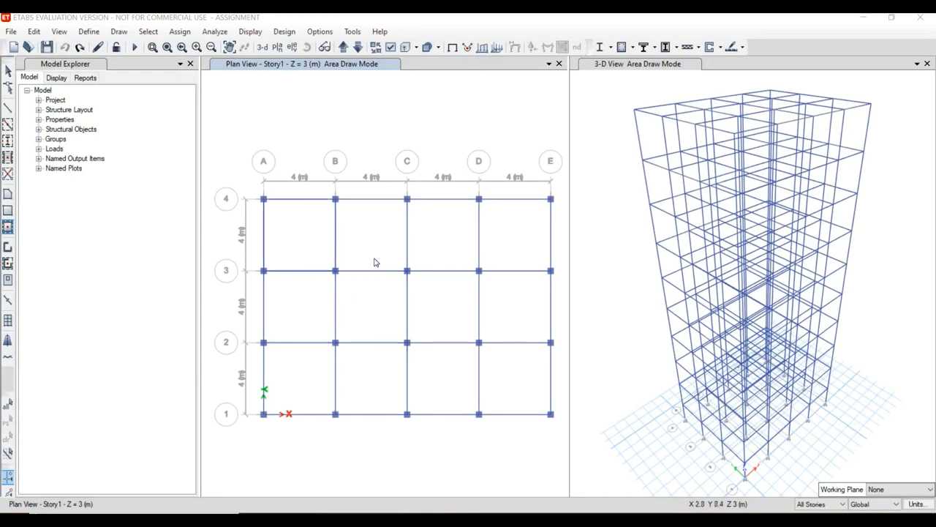
Quick draw Slab 150 floors in every bay of the grid on all stories.
{"action": "left_click", "coordinate": [119, 31]}
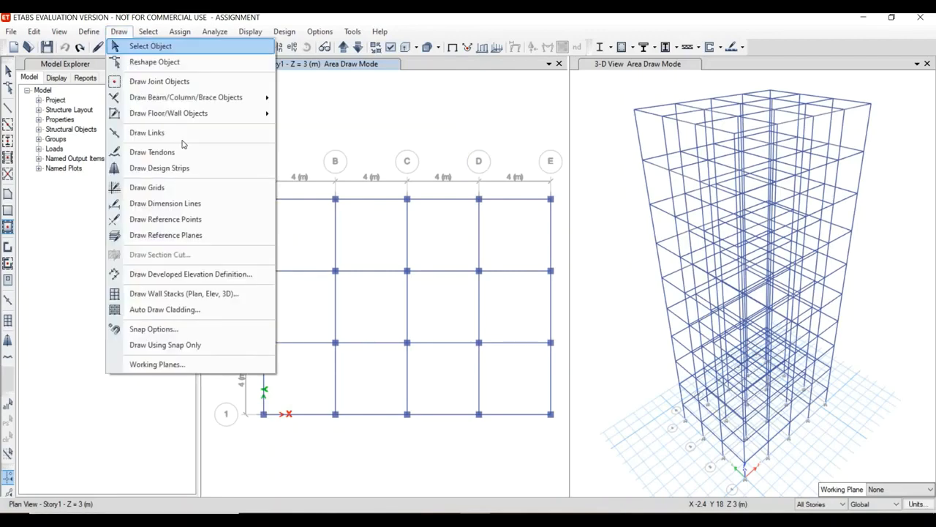
{"action": "mouse_move", "coordinate": [251, 116]}
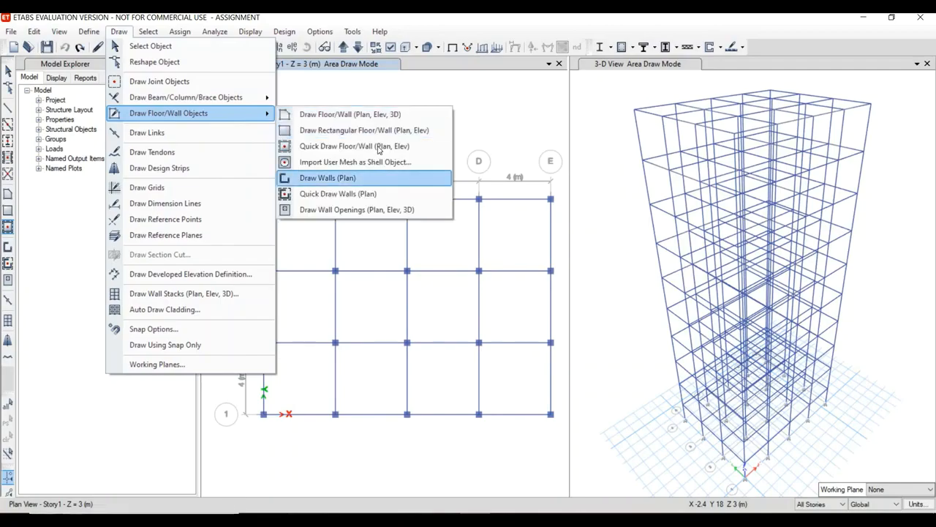
{"action": "left_click", "coordinate": [379, 146]}
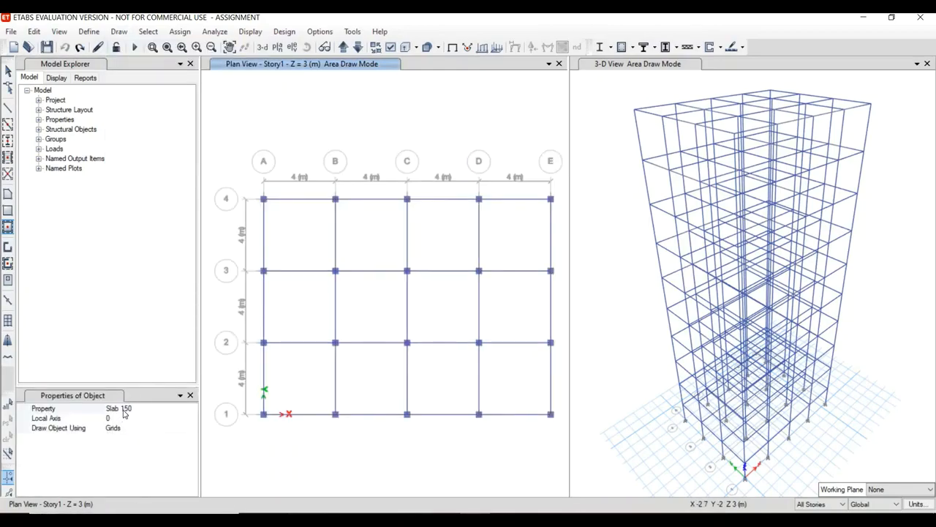
{"action": "left_click", "coordinate": [128, 410]}
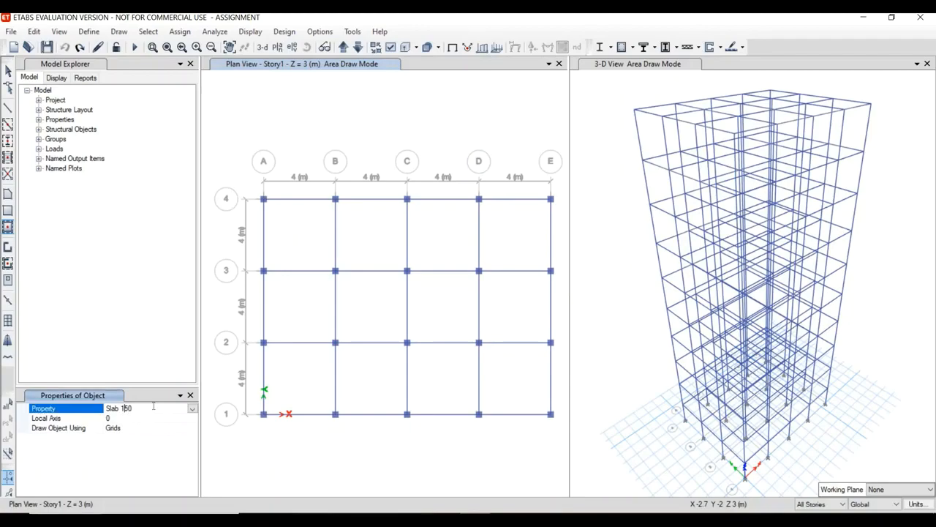
{"action": "left_click", "coordinate": [192, 409]}
{"action": "left_click", "coordinate": [192, 409]}
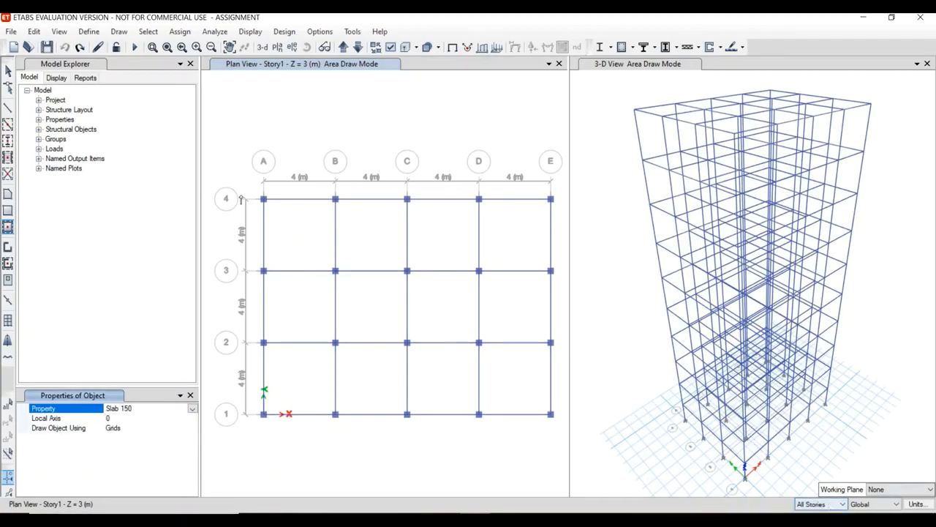
{"action": "left_click_drag", "start_coordinate": [251, 183], "coordinate": [572, 461]}
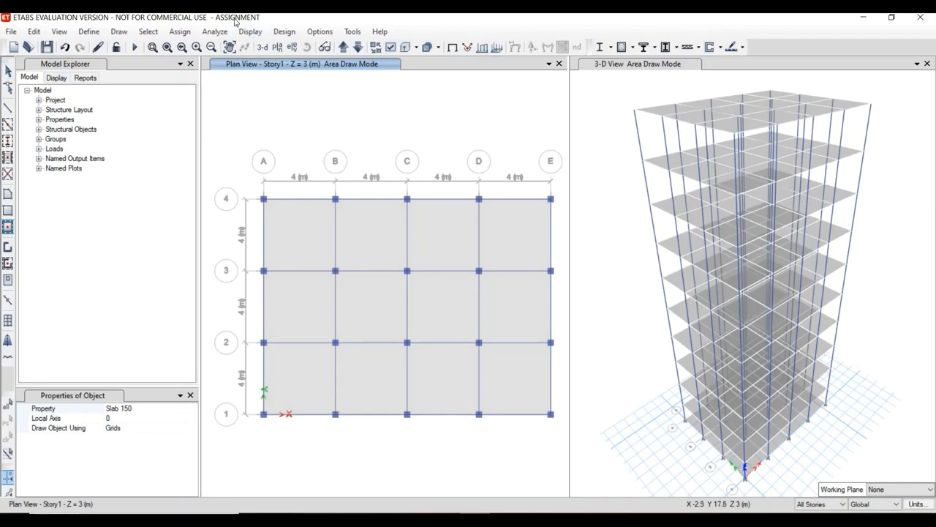
Auto draw cladding around the building using the floors, and close the object properties.
{"action": "left_click", "coordinate": [119, 32]}
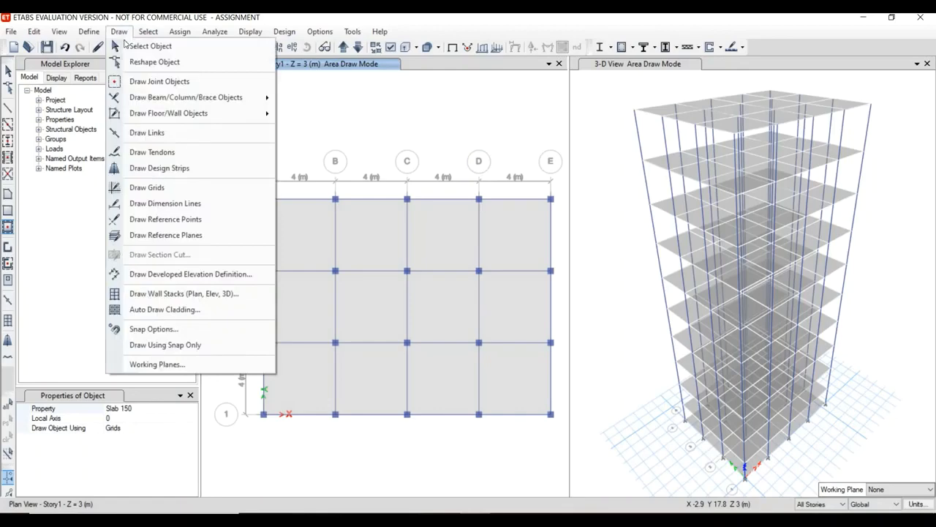
{"action": "left_click", "coordinate": [192, 316]}
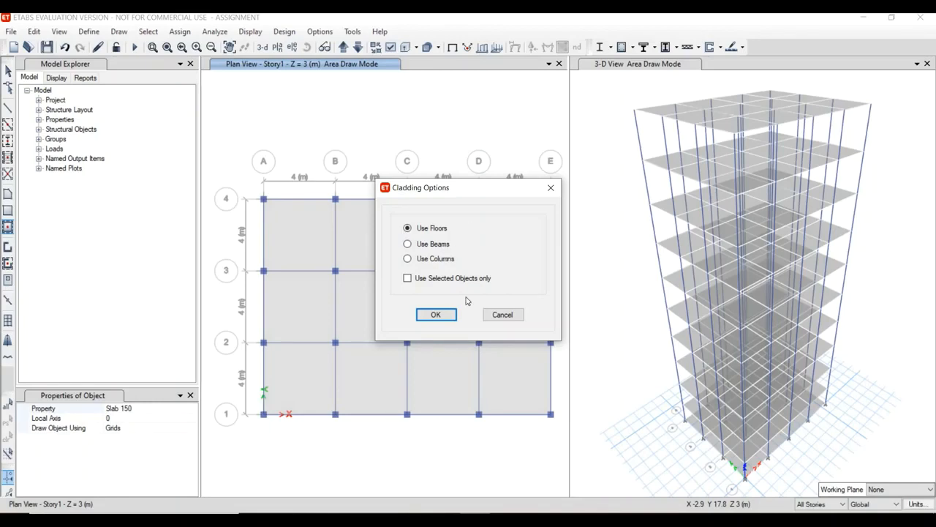
{"action": "left_click", "coordinate": [445, 316]}
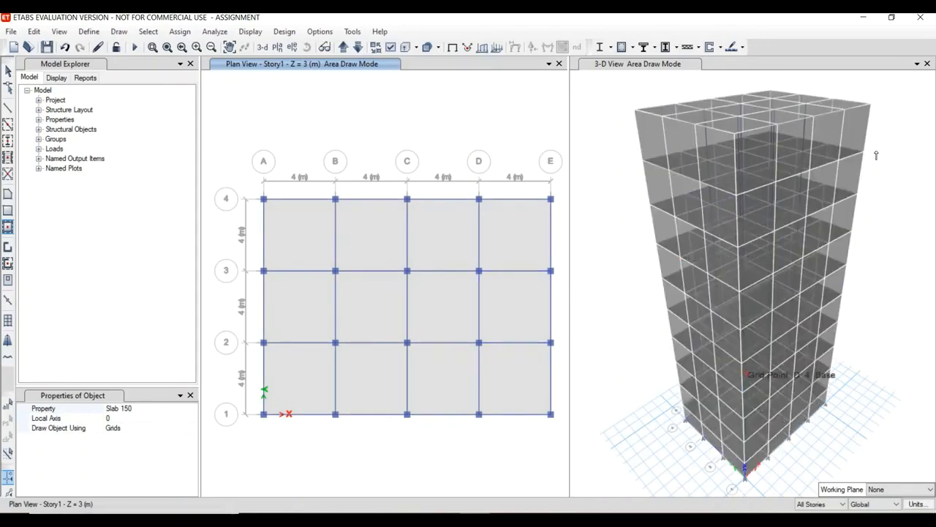
{"action": "left_click", "coordinate": [190, 395]}
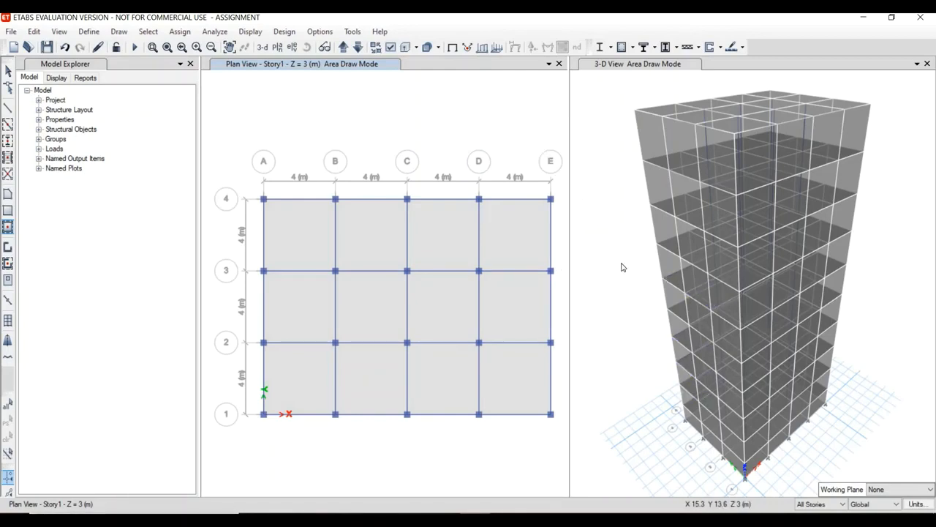
Move the plan view down to Base and place a slab panel in the bay between grids A–B and 3–4.
{"action": "left_click", "coordinate": [359, 47]}
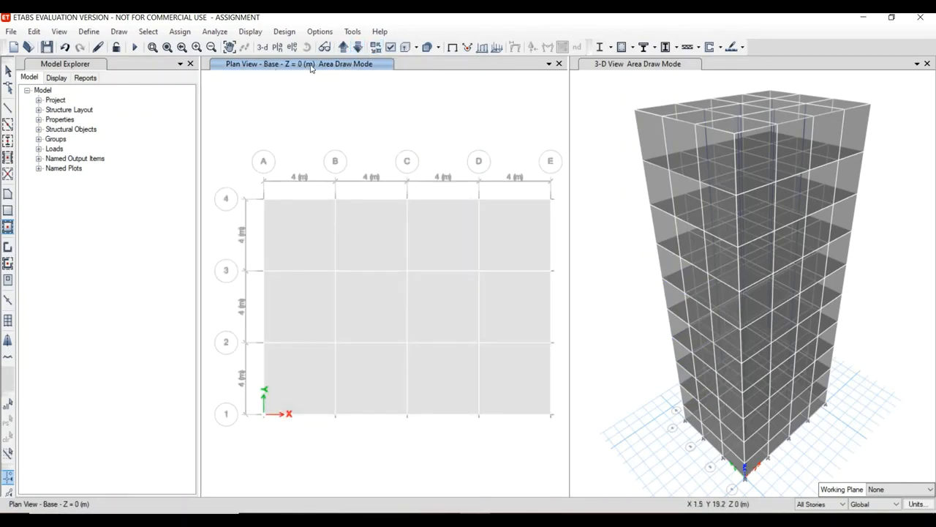
{"action": "left_click", "coordinate": [298, 242]}
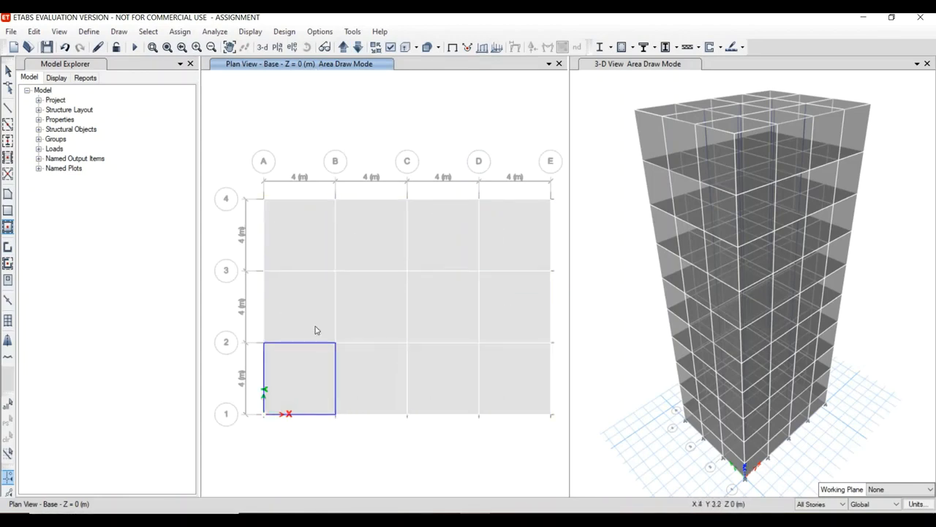
{"action": "left_click", "coordinate": [297, 228]}
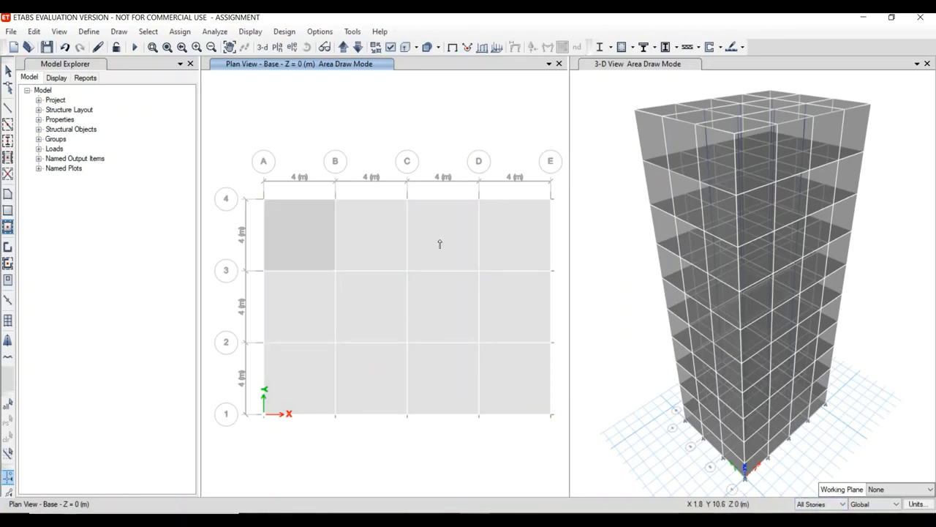
End the slab drawing and return to object selection.
{"action": "key", "text": "Escape"}
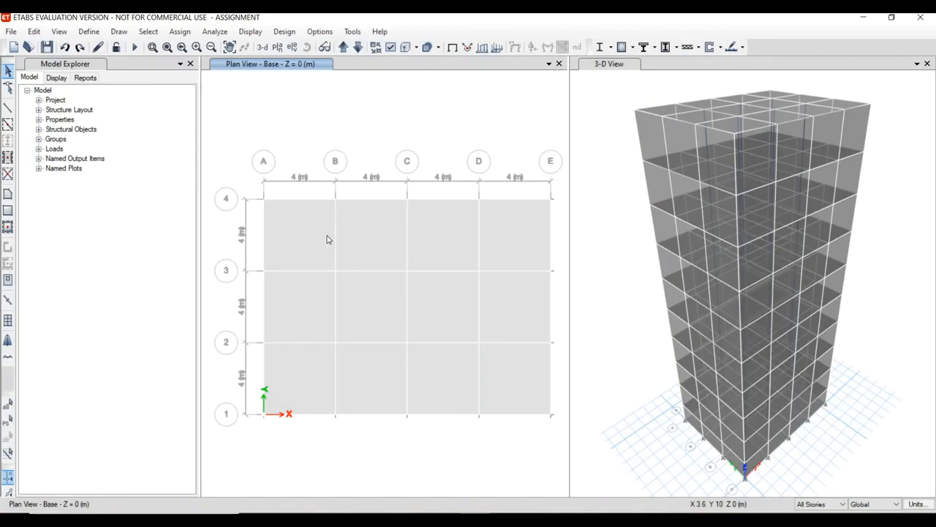
{"action": "left_click", "coordinate": [359, 246]}
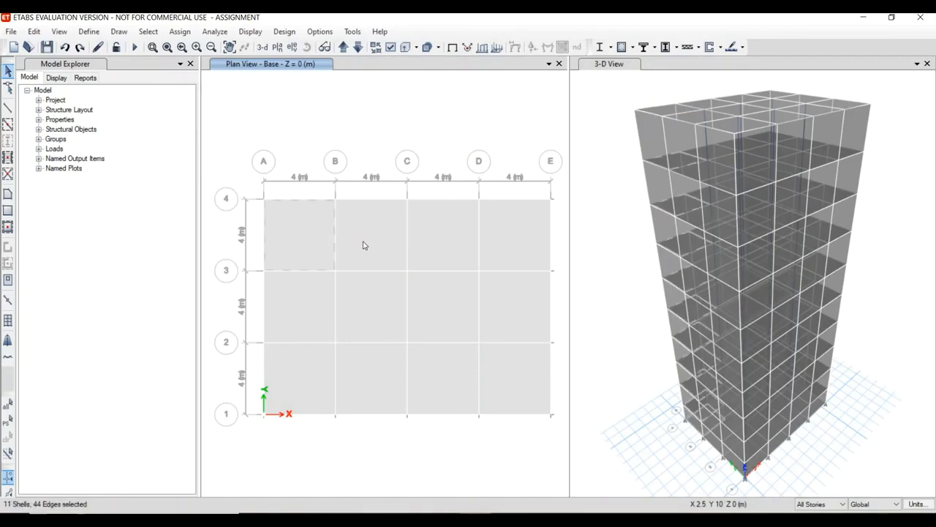
{"action": "left_click", "coordinate": [438, 238]}
{"action": "left_click", "coordinate": [512, 246]}
{"action": "left_click", "coordinate": [512, 335]}
{"action": "left_click", "coordinate": [432, 324]}
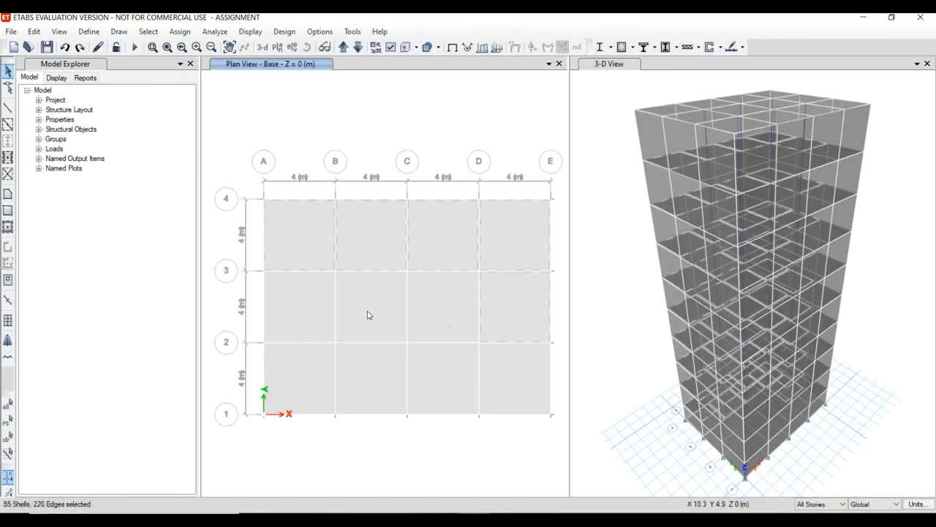
{"action": "left_click", "coordinate": [293, 297]}
{"action": "left_click", "coordinate": [460, 289]}
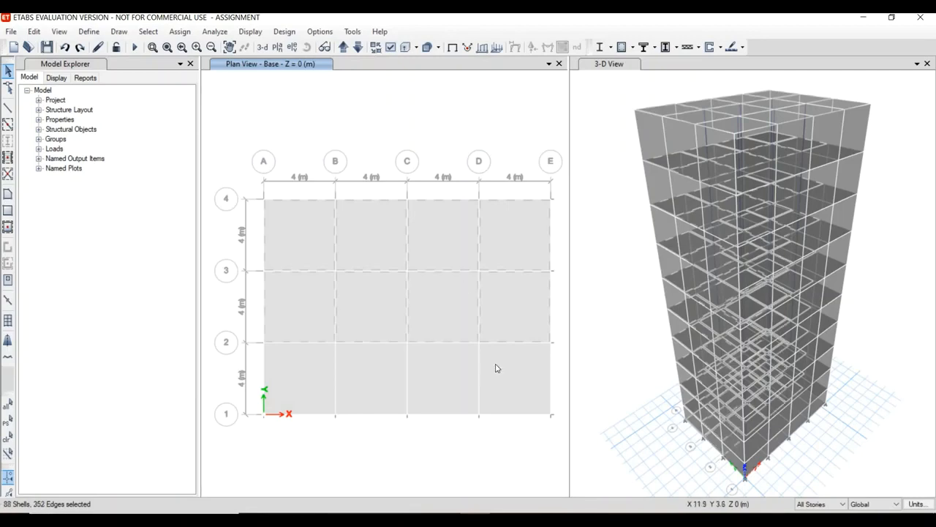
{"action": "left_click", "coordinate": [358, 378]}
{"action": "left_click", "coordinate": [291, 374]}
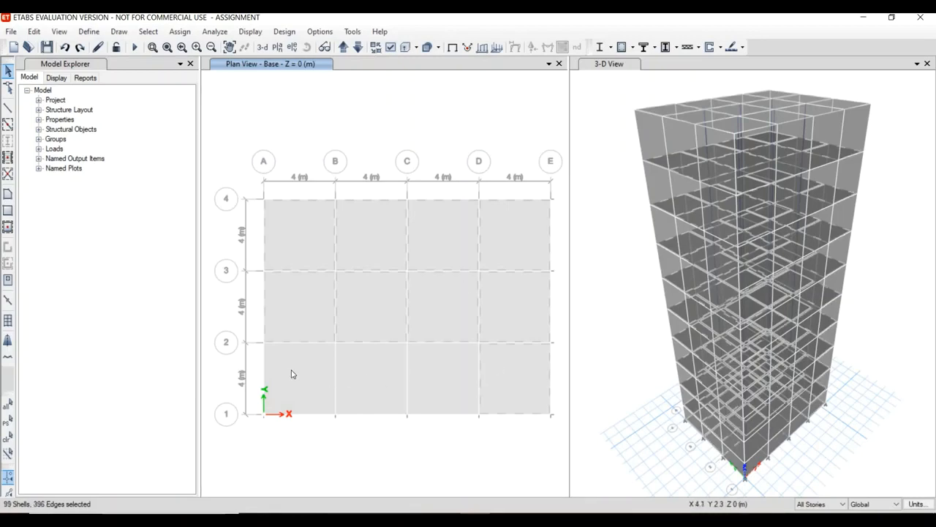
{"action": "left_click", "coordinate": [364, 381]}
{"action": "left_click", "coordinate": [445, 375]}
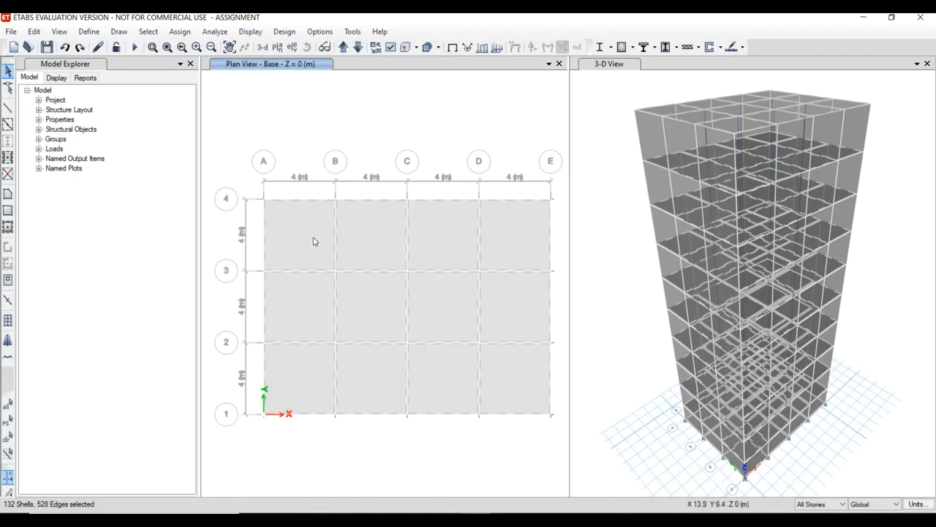
{"action": "left_click", "coordinate": [382, 241]}
{"action": "left_click", "coordinate": [447, 248]}
{"action": "left_click", "coordinate": [524, 285]}
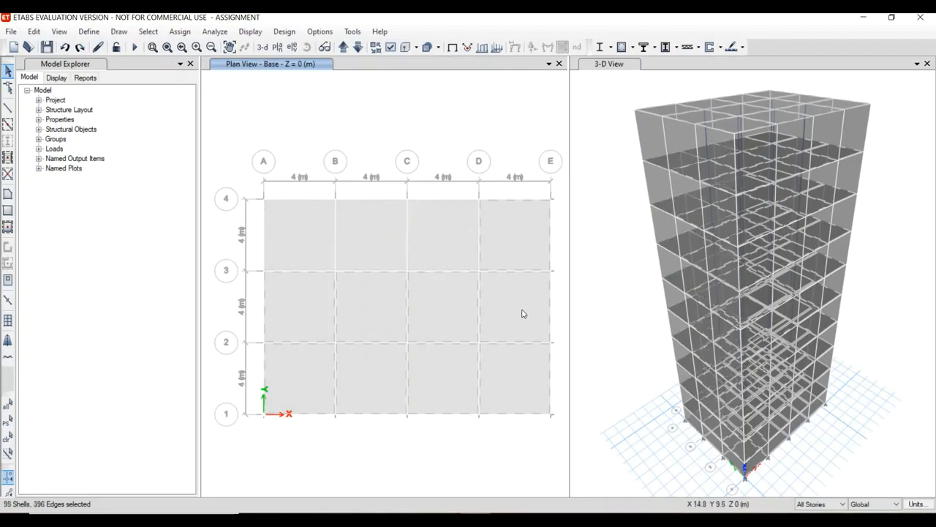
{"action": "left_click", "coordinate": [428, 311]}
{"action": "left_click", "coordinate": [361, 301]}
{"action": "left_click", "coordinate": [291, 303]}
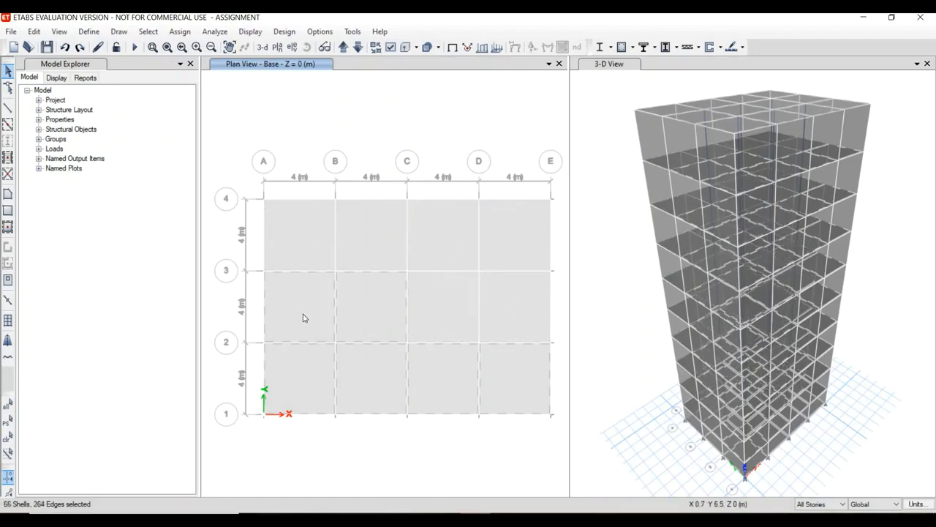
{"action": "left_click", "coordinate": [298, 371]}
{"action": "left_click", "coordinate": [379, 373]}
{"action": "left_click", "coordinate": [447, 387]}
{"action": "left_click", "coordinate": [516, 387]}
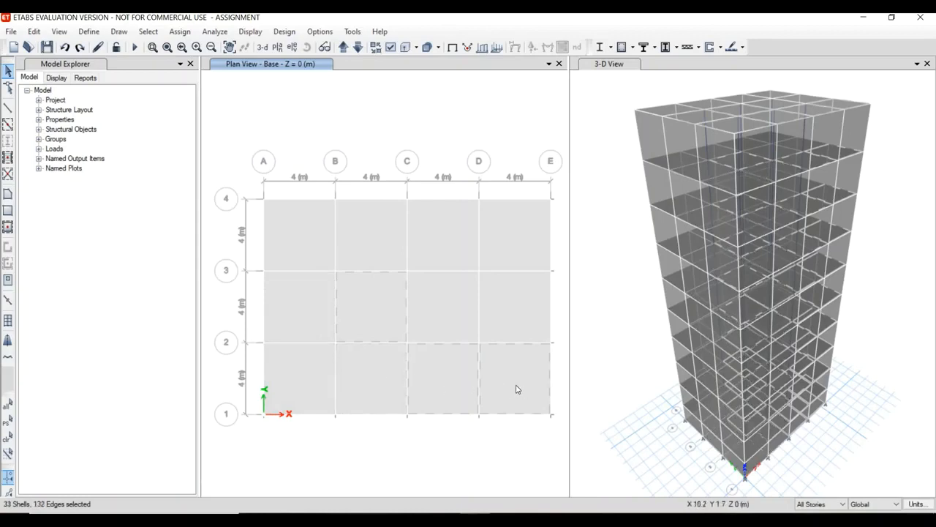
{"action": "left_click", "coordinate": [365, 317]}
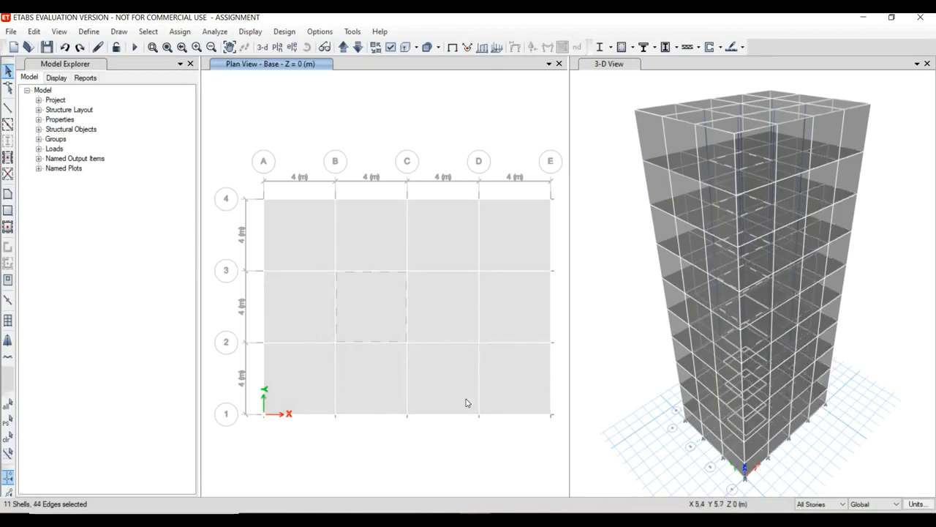
Limit the story scope to One Story and delete the slab panels in all bays at Base.
{"action": "left_click", "coordinate": [836, 503]}
{"action": "left_click", "coordinate": [820, 515]}
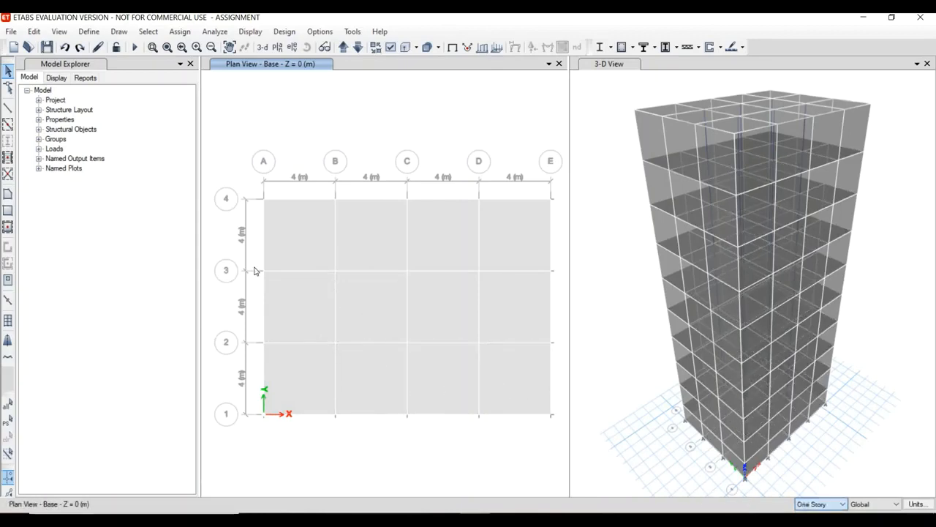
{"action": "left_click", "coordinate": [299, 256]}
{"action": "left_click", "coordinate": [390, 240]}
{"action": "left_click", "coordinate": [441, 246]}
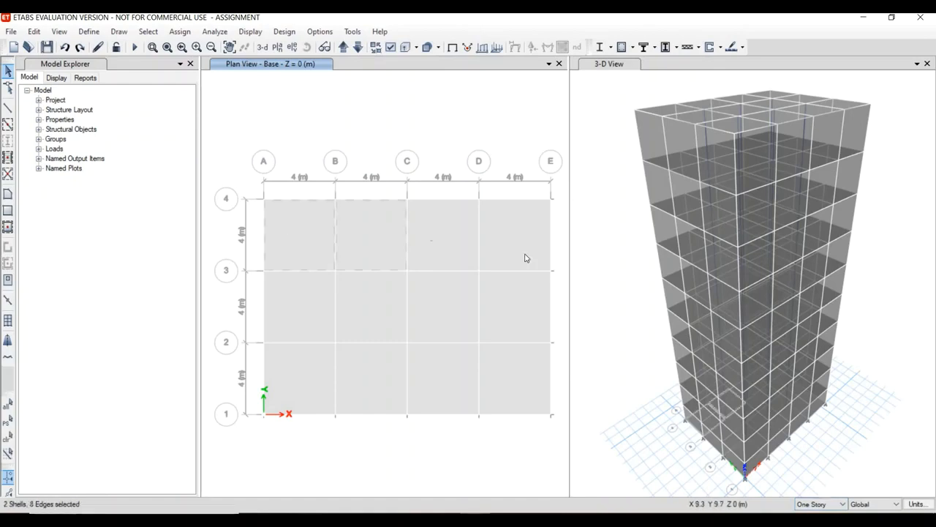
{"action": "left_click", "coordinate": [525, 256]}
{"action": "left_click", "coordinate": [448, 313]}
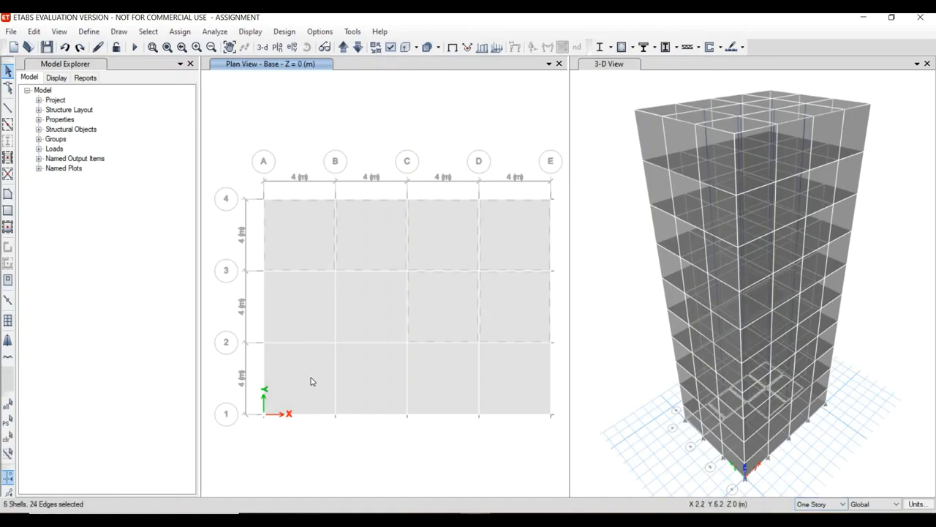
{"action": "left_click", "coordinate": [311, 381]}
{"action": "left_click", "coordinate": [390, 322]}
{"action": "left_click", "coordinate": [380, 383]}
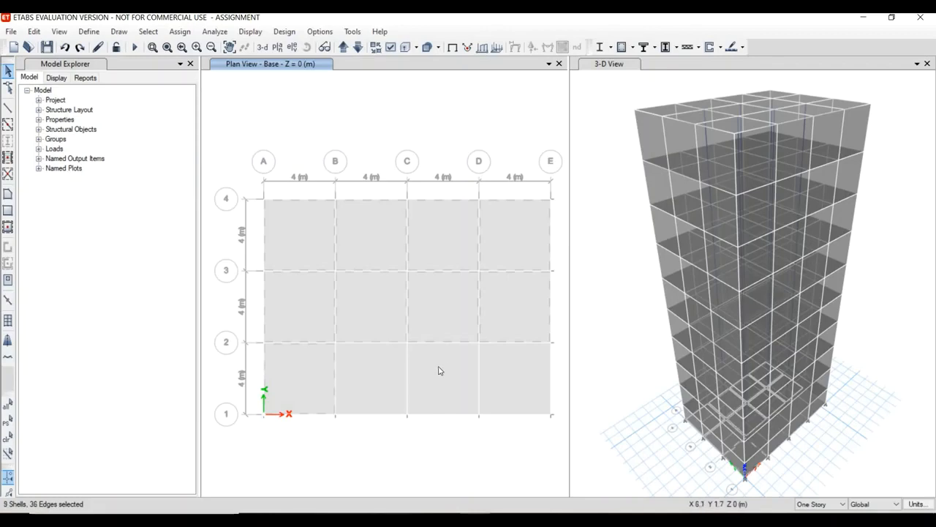
{"action": "left_click", "coordinate": [439, 370]}
{"action": "left_click", "coordinate": [527, 379]}
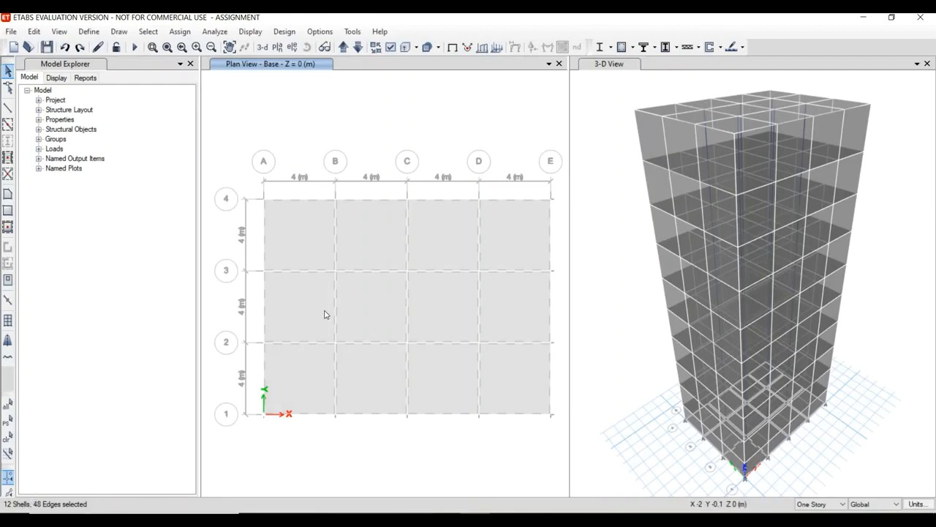
{"action": "key", "text": "Delete"}
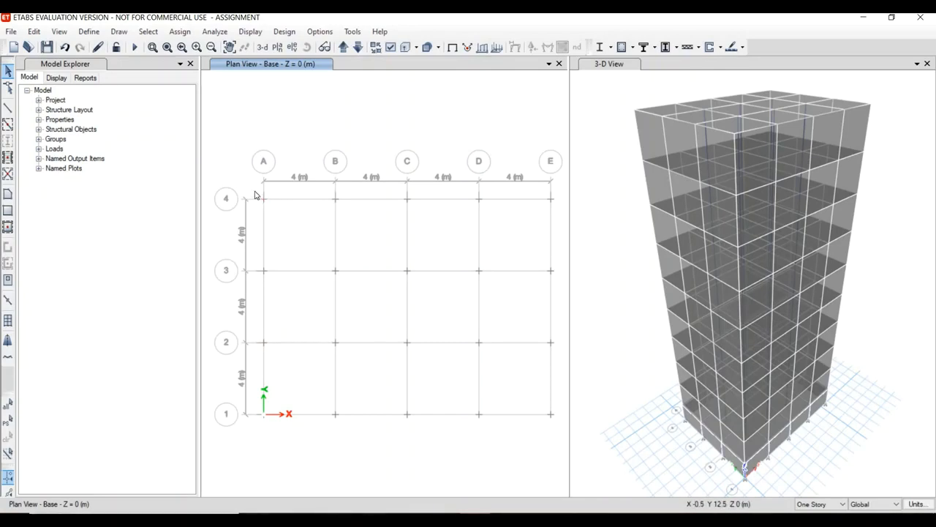
Assign fixed restraints, with all translations and rotations about X, Y and Z restrained, to every joint at Base.
{"action": "left_click_drag", "start_coordinate": [255, 191], "coordinate": [564, 444]}
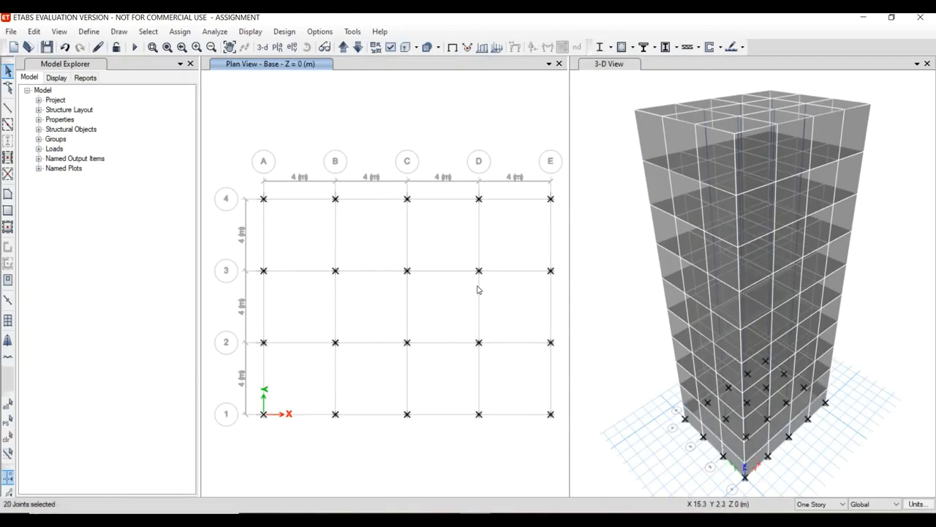
{"action": "left_click", "coordinate": [181, 31]}
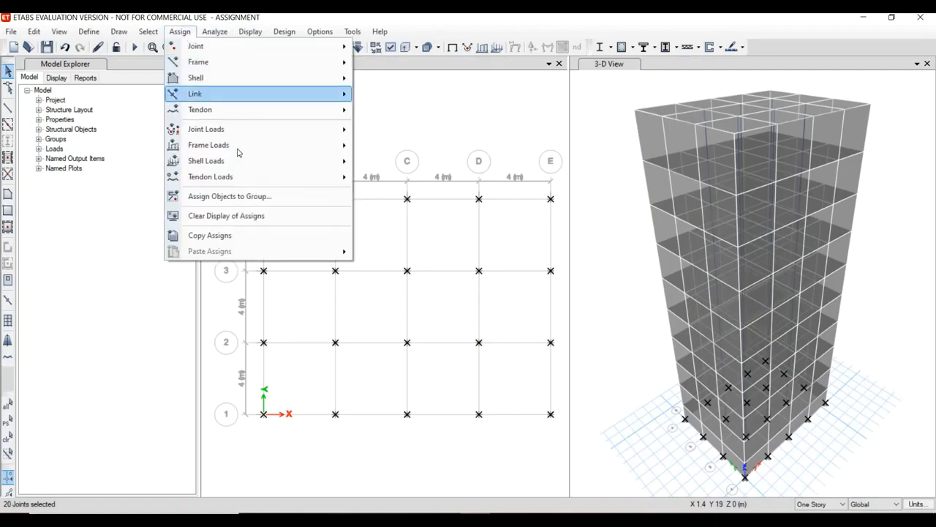
{"action": "mouse_move", "coordinate": [329, 49]}
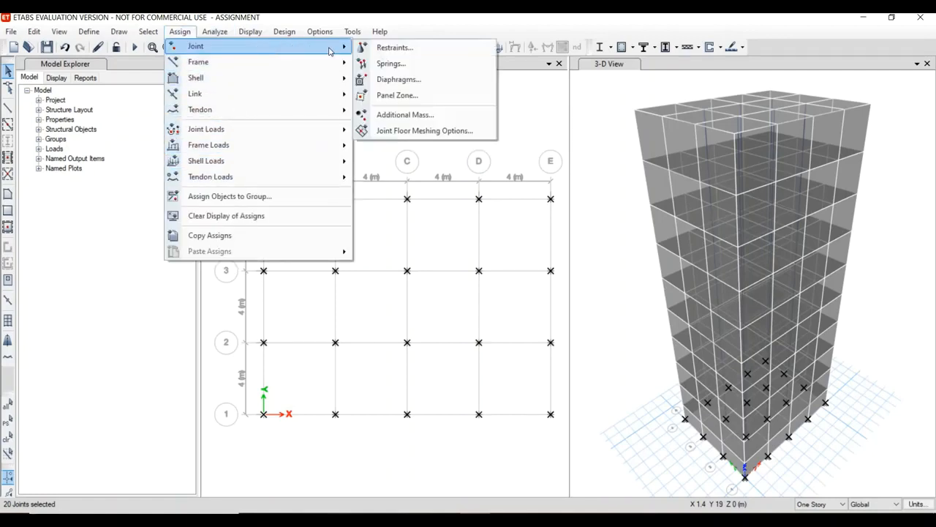
{"action": "left_click", "coordinate": [382, 49]}
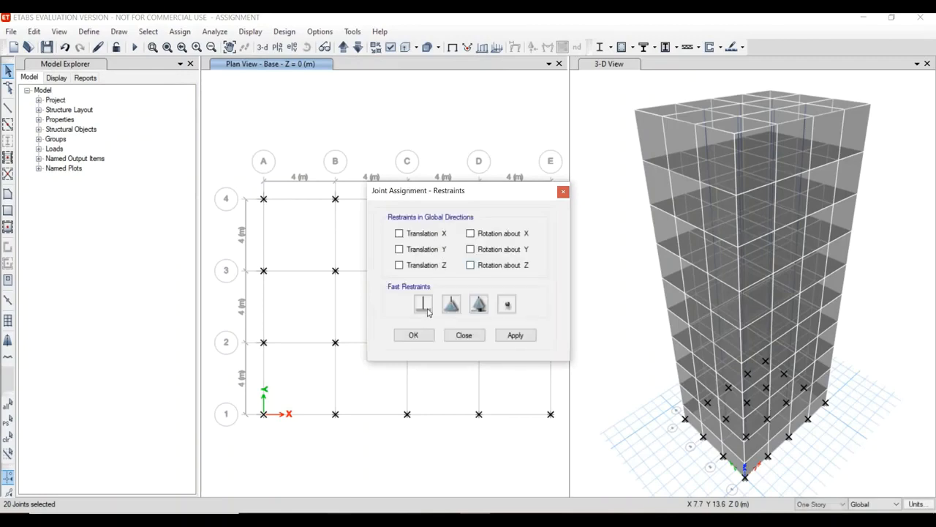
{"action": "left_click", "coordinate": [424, 304]}
{"action": "left_click", "coordinate": [515, 336]}
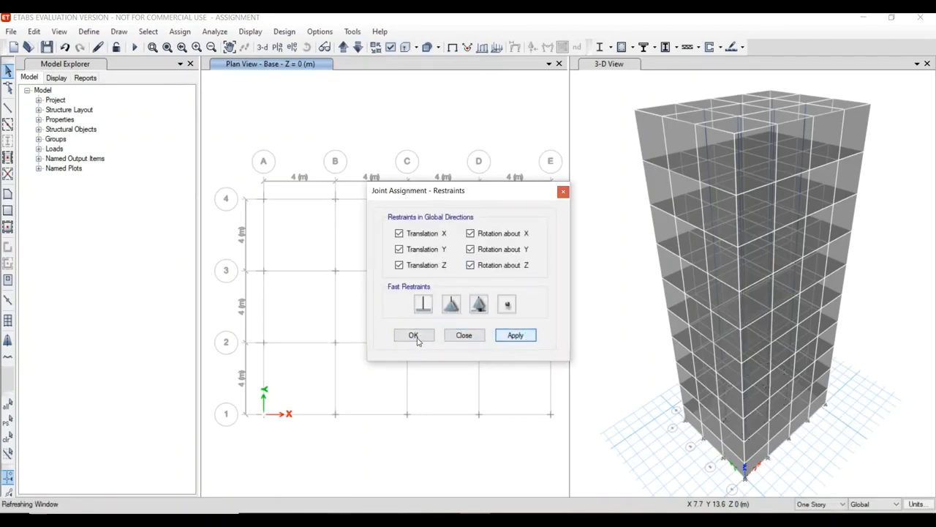
{"action": "left_click", "coordinate": [417, 339]}
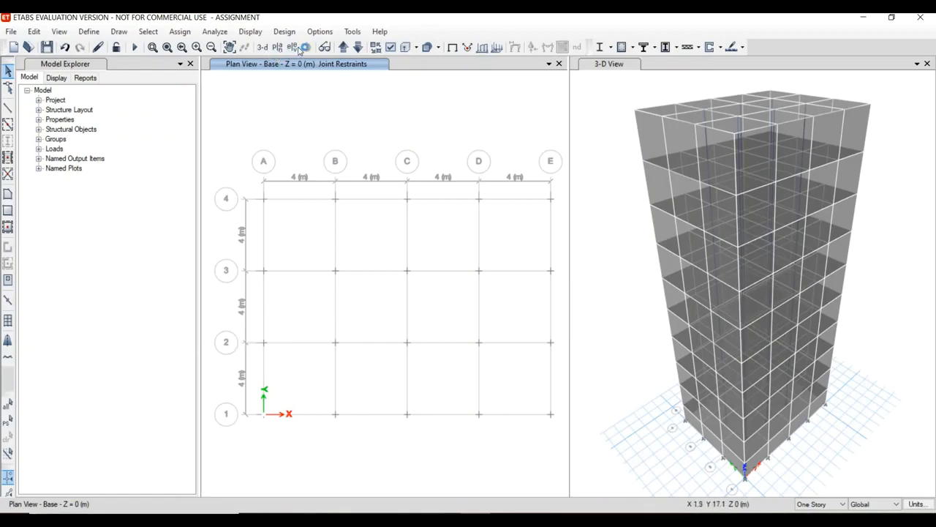
Move the plan view up to Story1 and set the story scope to All Stories.
{"action": "left_click", "coordinate": [346, 48]}
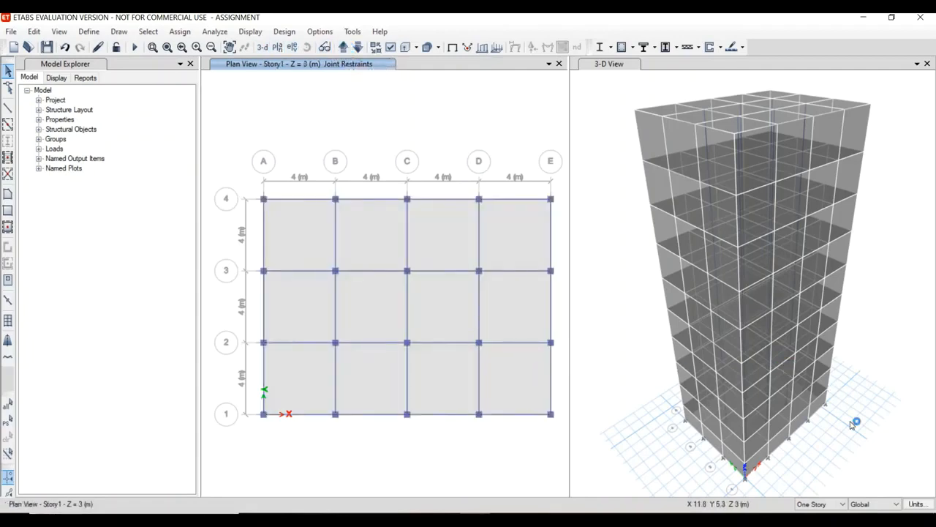
{"action": "left_click", "coordinate": [827, 508]}
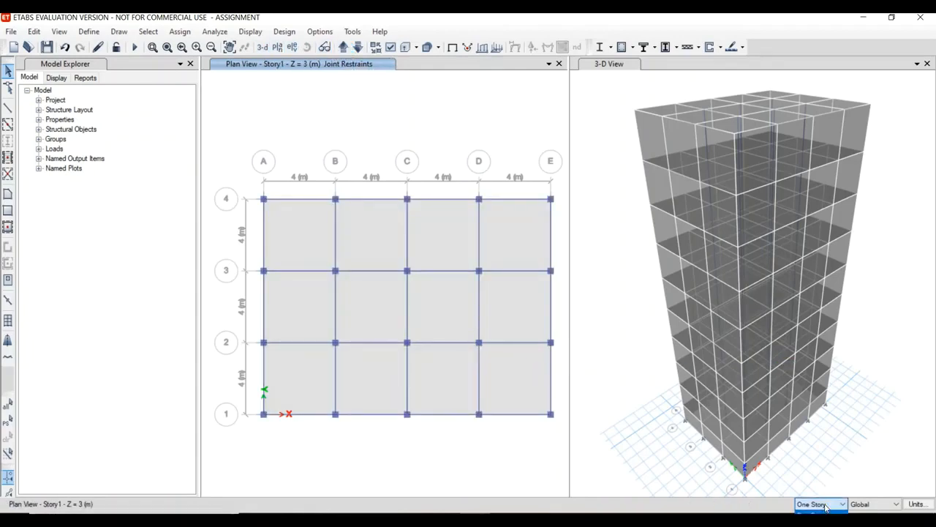
{"action": "left_click", "coordinate": [822, 523]}
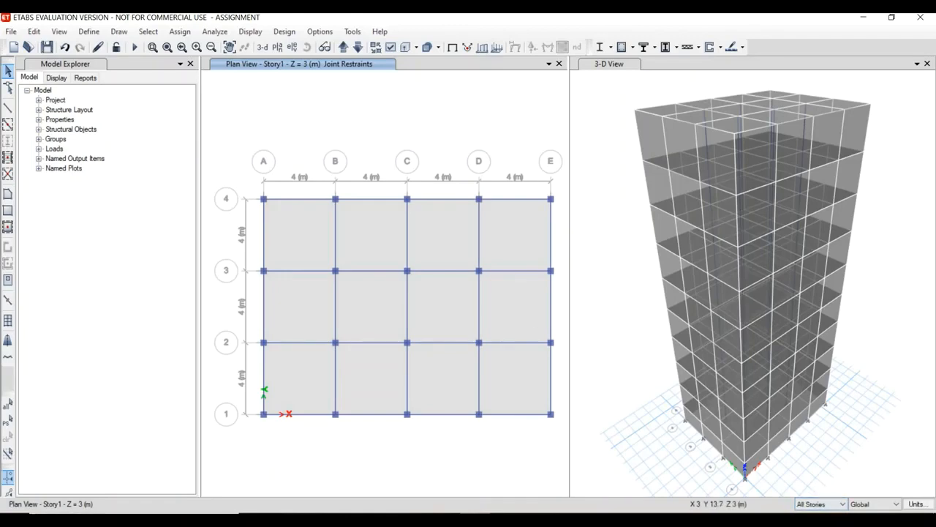
Add a load pattern named WIND of type Wind with Indian IS875:1987 as its auto lateral load.
{"action": "left_click", "coordinate": [88, 33]}
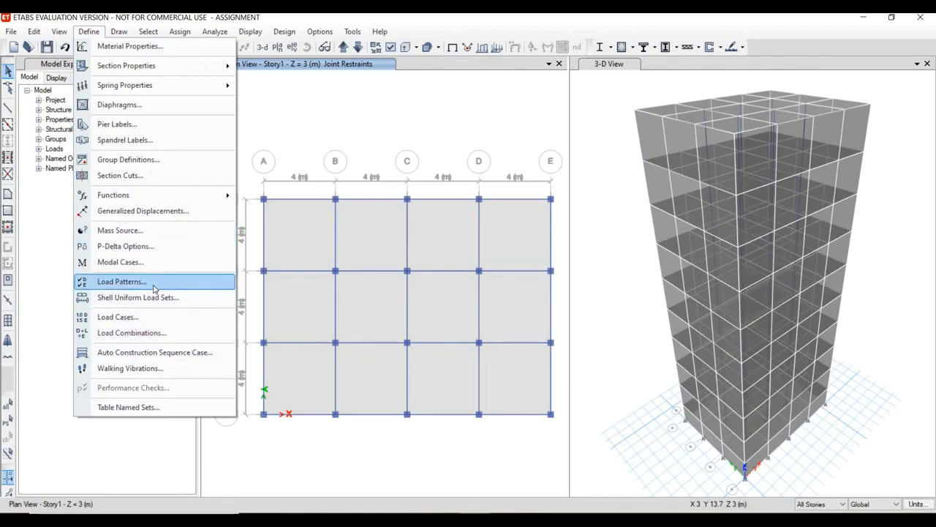
{"action": "left_click", "coordinate": [123, 282]}
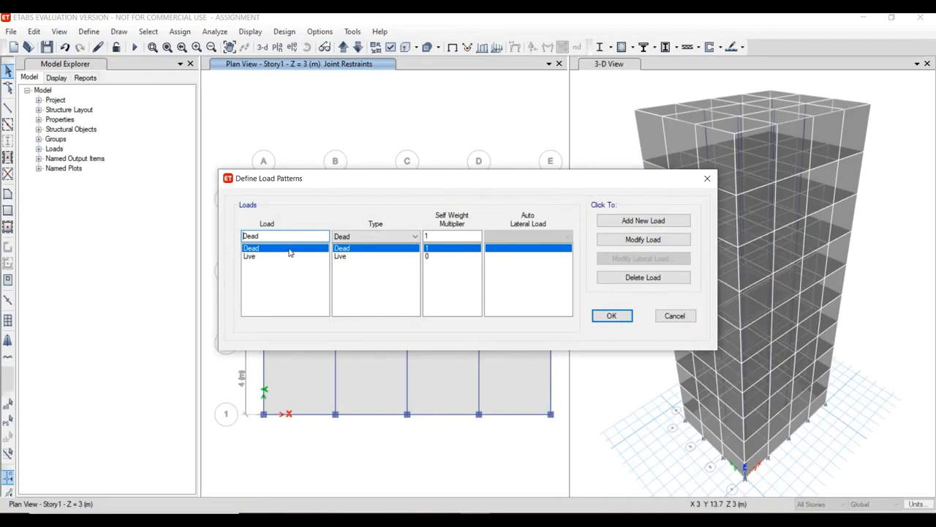
{"action": "left_click", "coordinate": [421, 257]}
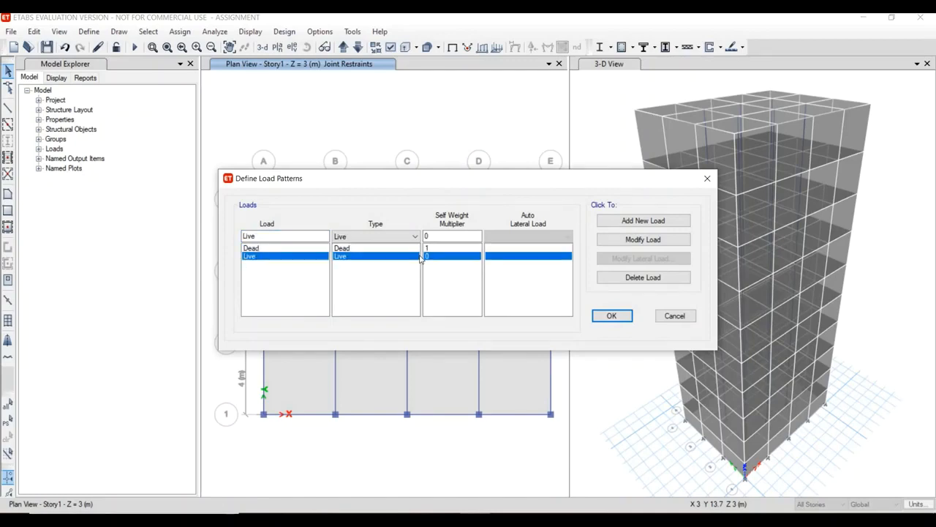
{"action": "left_click", "coordinate": [319, 249]}
{"action": "left_click", "coordinate": [320, 257]}
{"action": "left_click", "coordinate": [309, 249]}
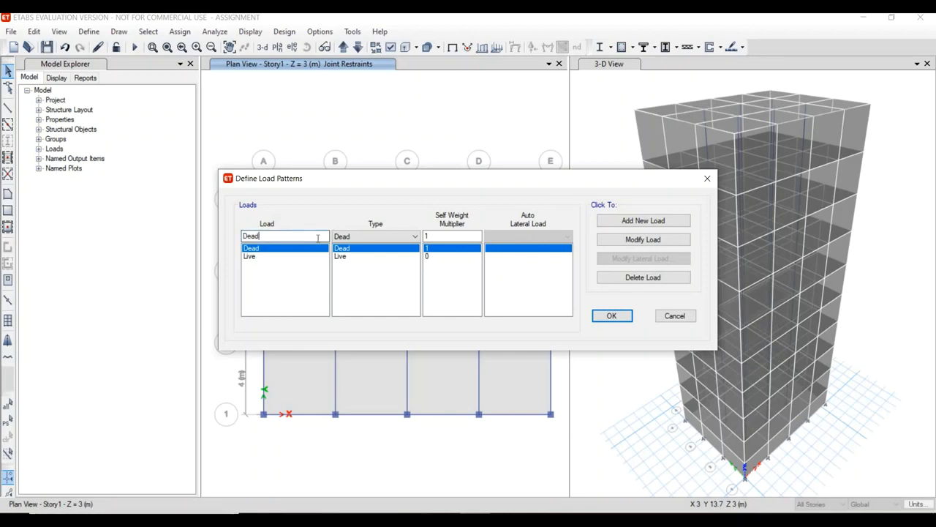
{"action": "type", "text": "WIND"}
{"action": "left_click", "coordinate": [350, 237]}
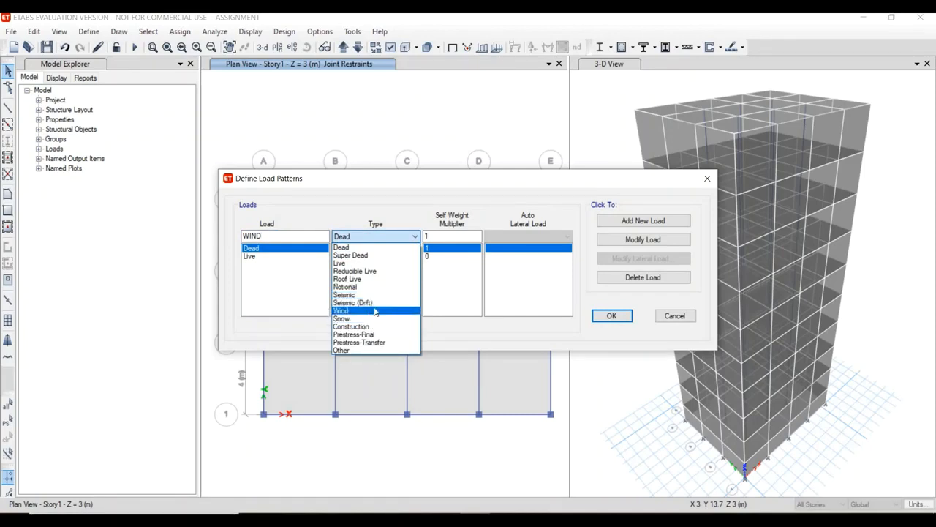
{"action": "left_click", "coordinate": [369, 310]}
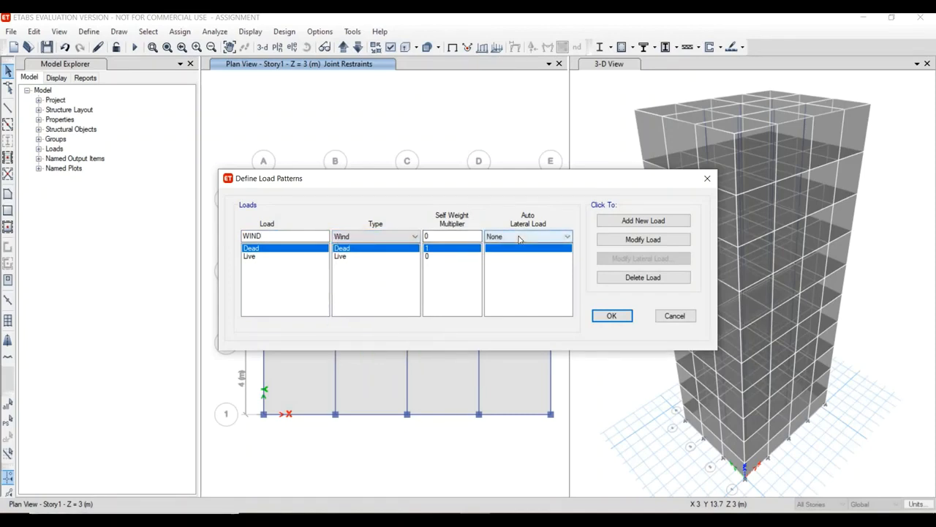
{"action": "left_click", "coordinate": [519, 237]}
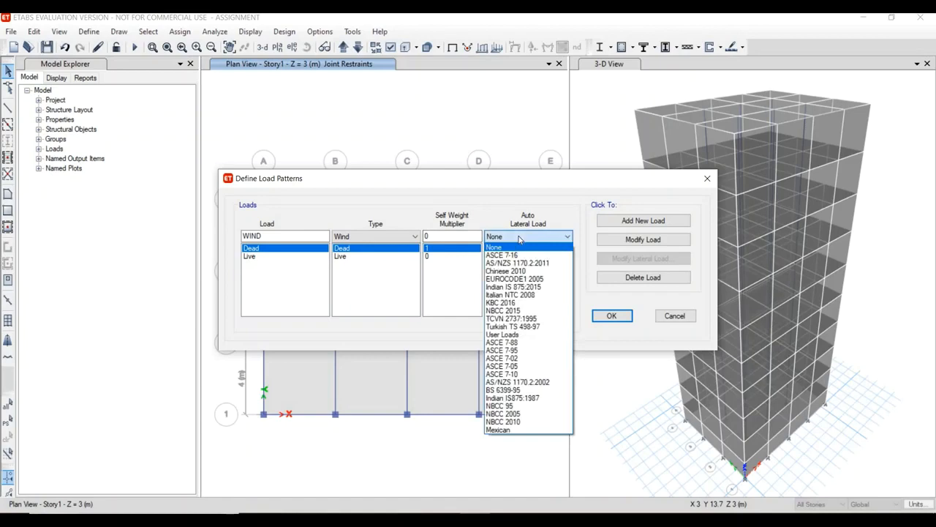
{"action": "left_click", "coordinate": [527, 397]}
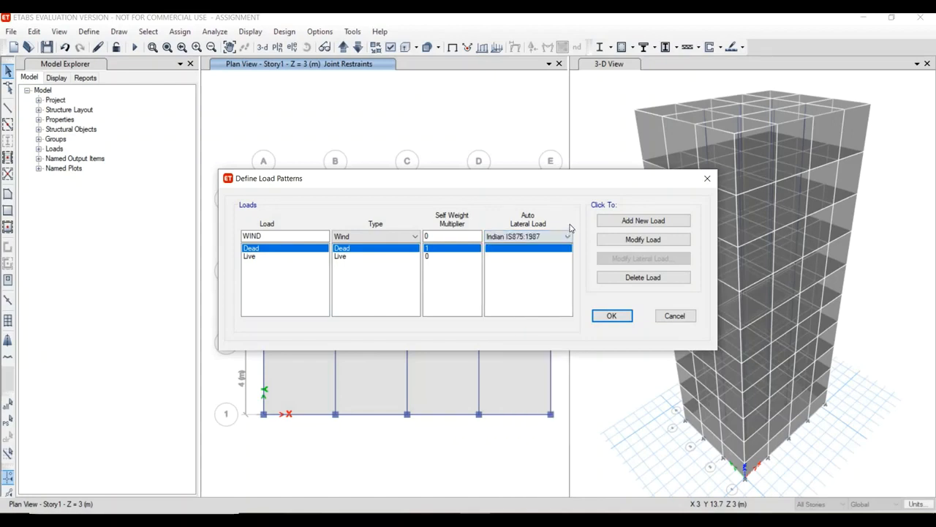
{"action": "left_click", "coordinate": [627, 222]}
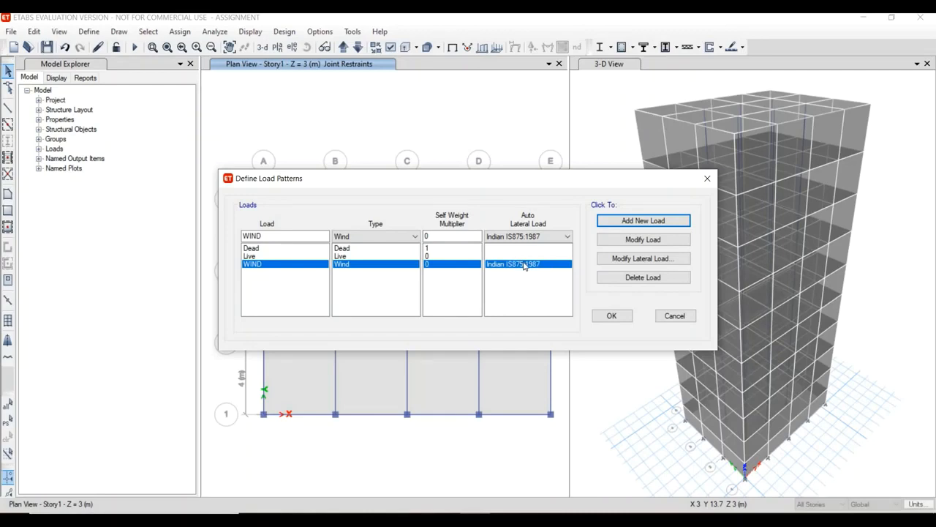
Accept the load patterns and assign a uniform Dead load of 2 kN/m² in the Gravity direction to all slab panels on all stories.
{"action": "left_click", "coordinate": [608, 315]}
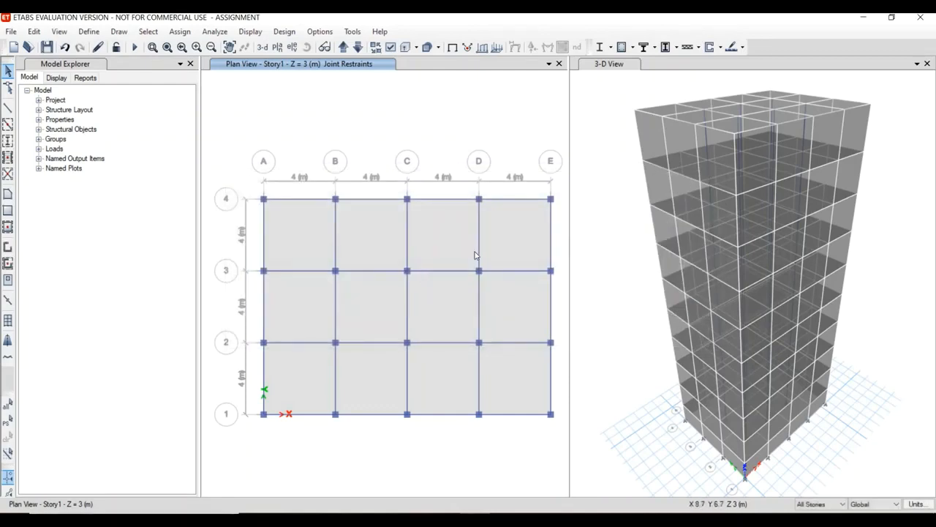
{"action": "left_click", "coordinate": [299, 245]}
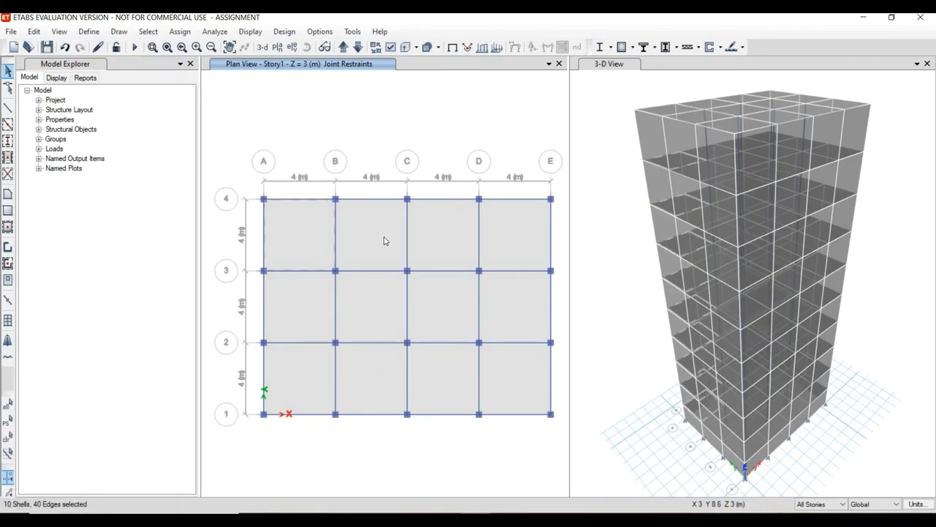
{"action": "left_click", "coordinate": [469, 263]}
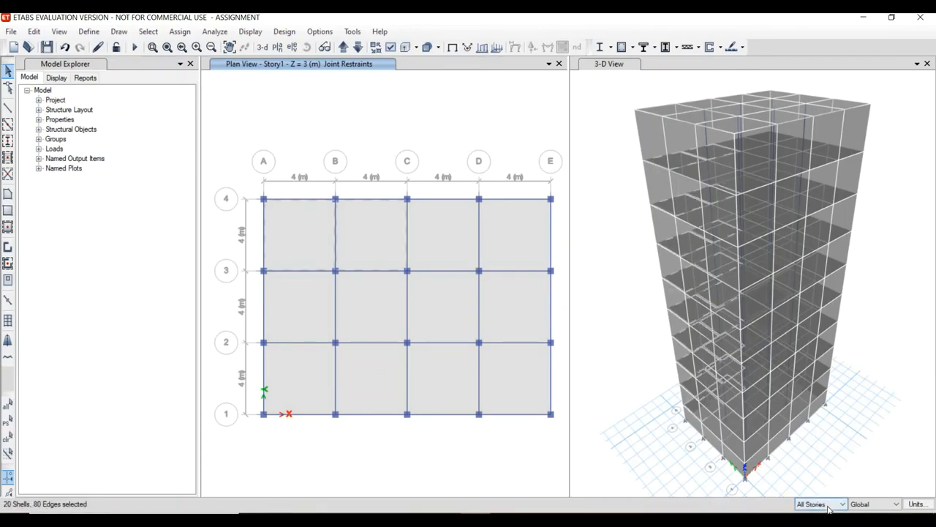
{"action": "left_click", "coordinate": [523, 246]}
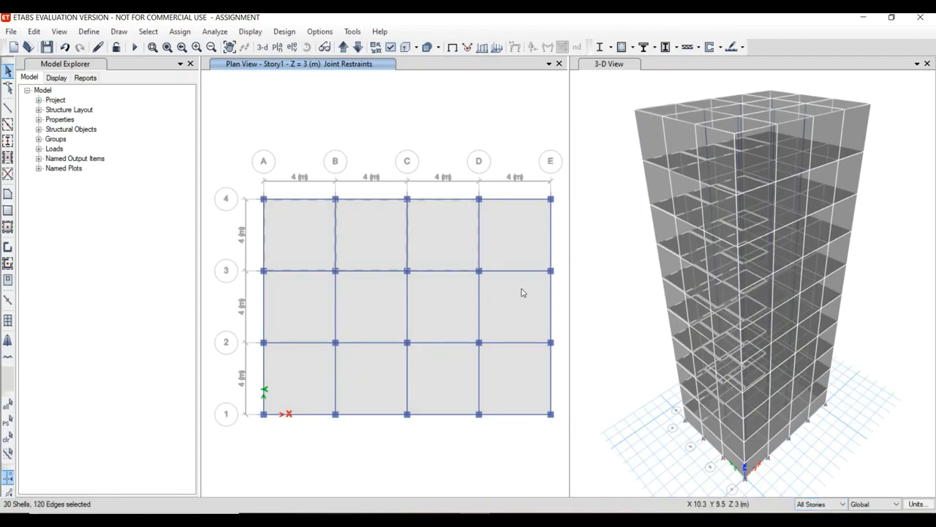
{"action": "left_click", "coordinate": [522, 293]}
{"action": "left_click", "coordinate": [474, 400]}
{"action": "left_click", "coordinate": [447, 390]}
{"action": "left_click", "coordinate": [444, 312]}
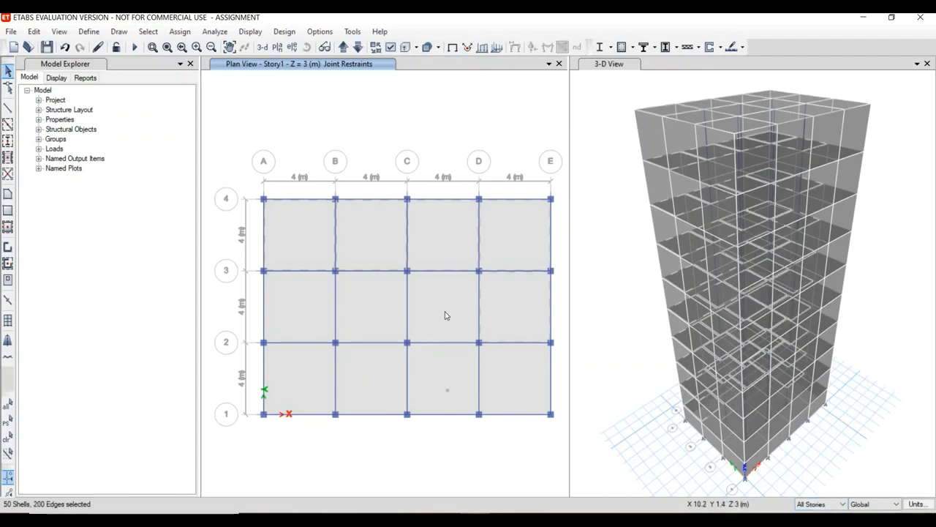
{"action": "left_click", "coordinate": [370, 392]}
{"action": "left_click", "coordinate": [353, 314]}
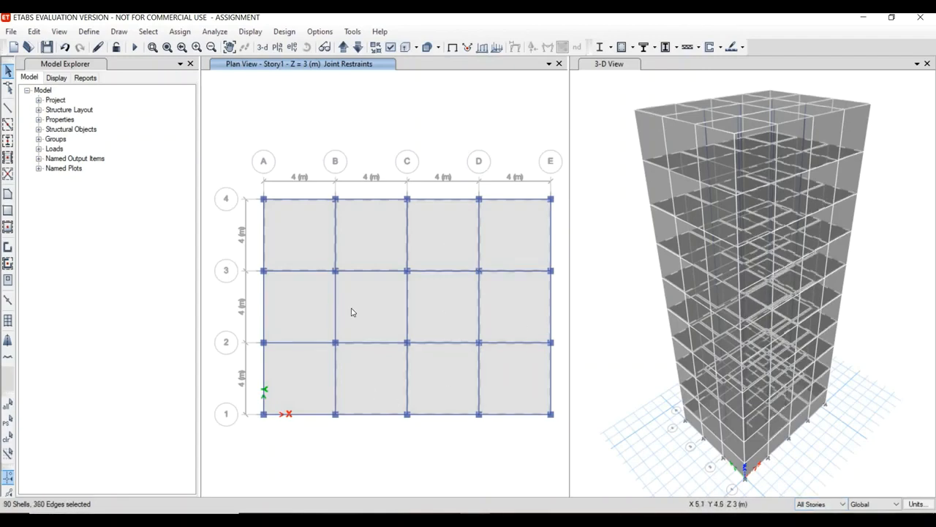
{"action": "left_click", "coordinate": [307, 316]}
{"action": "left_click", "coordinate": [294, 374]}
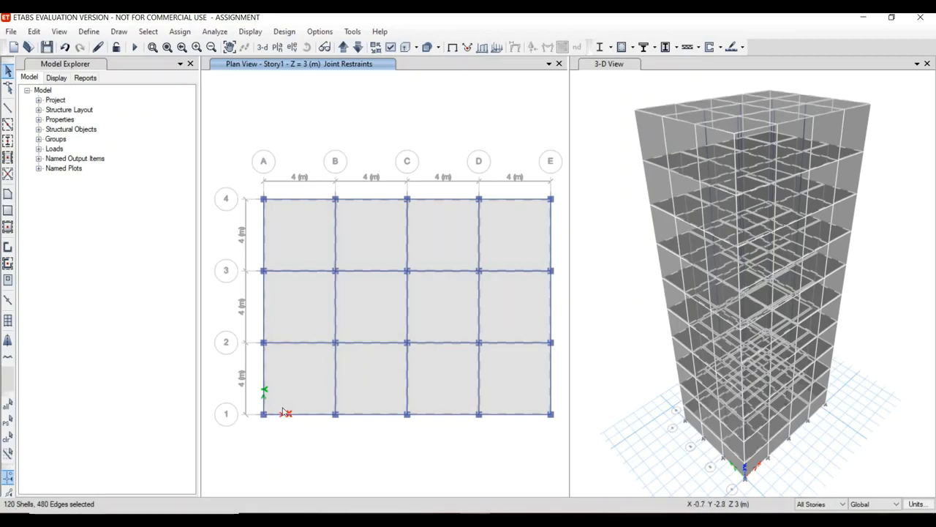
{"action": "left_click", "coordinate": [180, 31]}
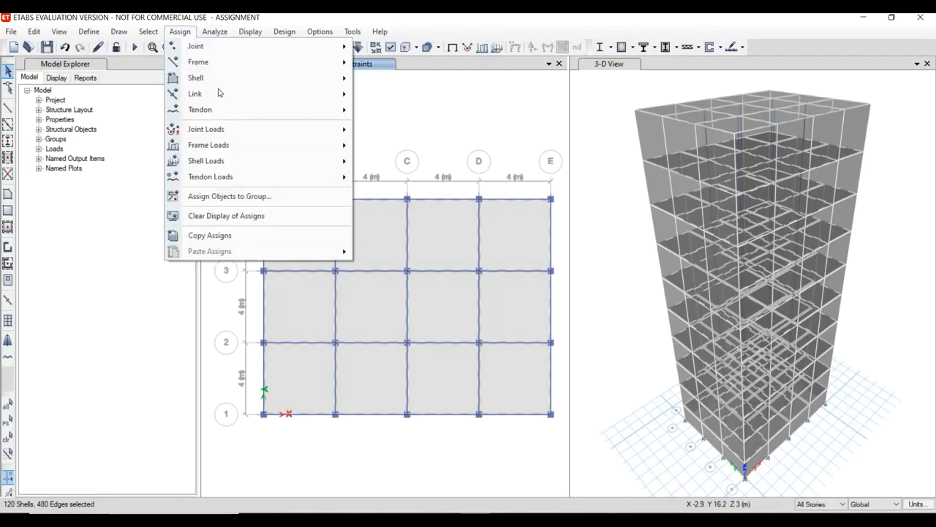
{"action": "mouse_move", "coordinate": [290, 162]}
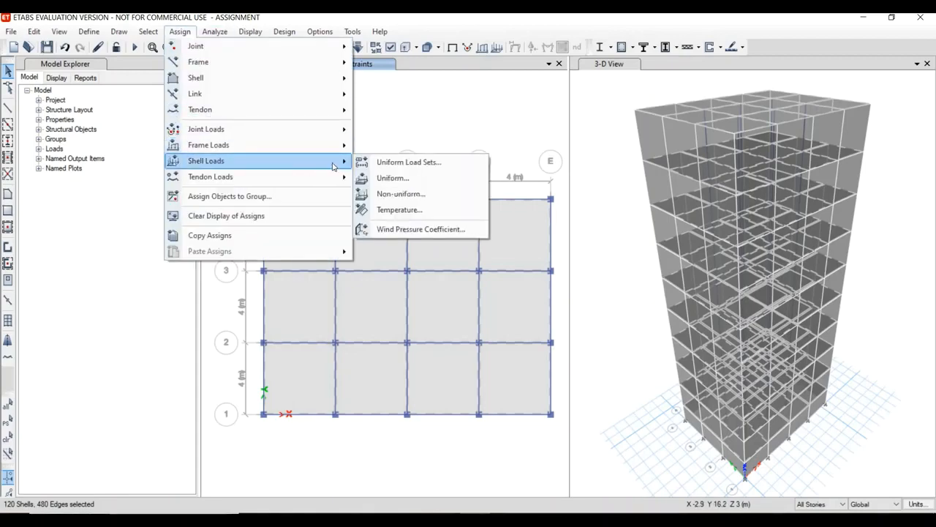
{"action": "left_click", "coordinate": [402, 183]}
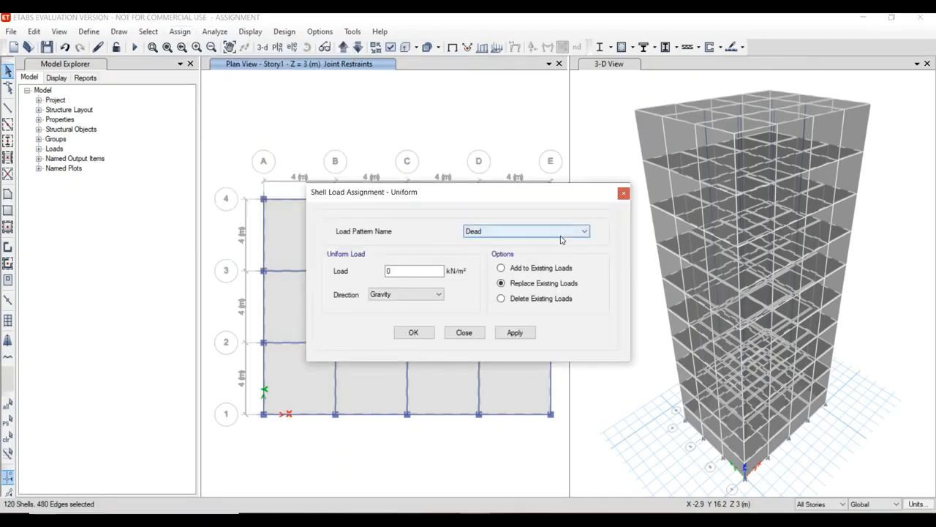
{"action": "double_click", "coordinate": [397, 271]}
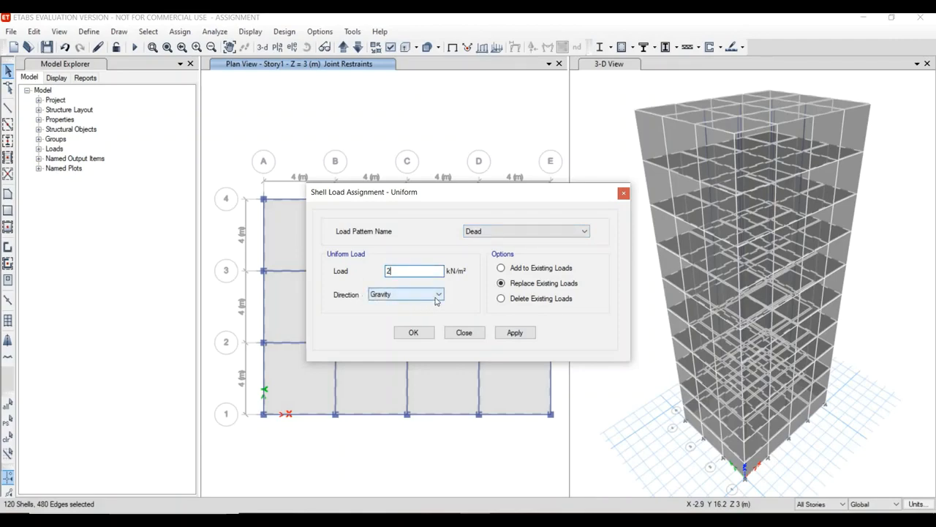
{"action": "left_click", "coordinate": [513, 334]}
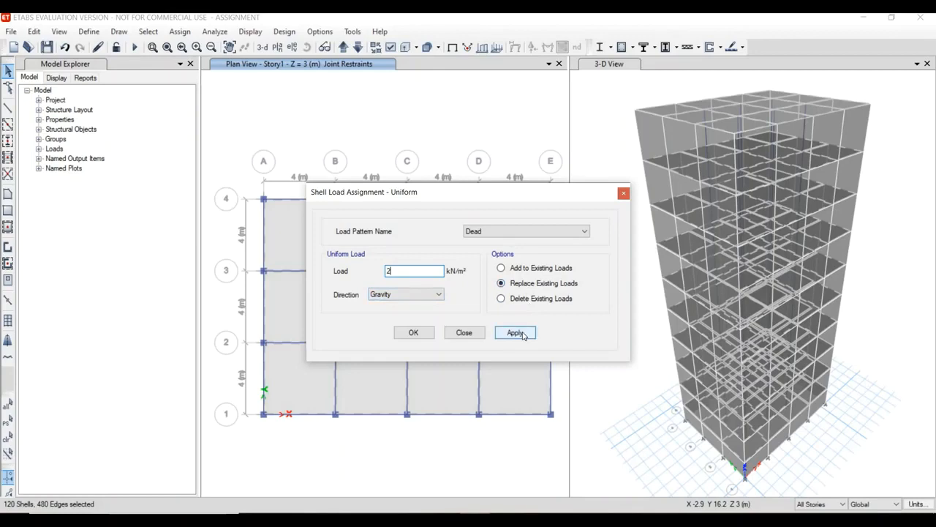
{"action": "left_click", "coordinate": [412, 333]}
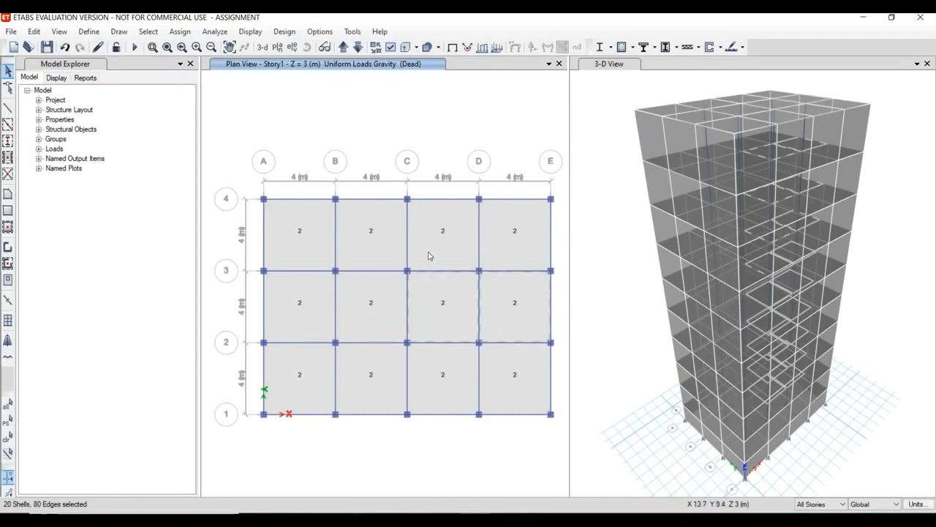
Assign a uniform Live load of 3 kN/m² in the Gravity direction to the slab panels in all bays on all stories.
{"action": "left_click", "coordinate": [509, 255]}
{"action": "left_click", "coordinate": [366, 258]}
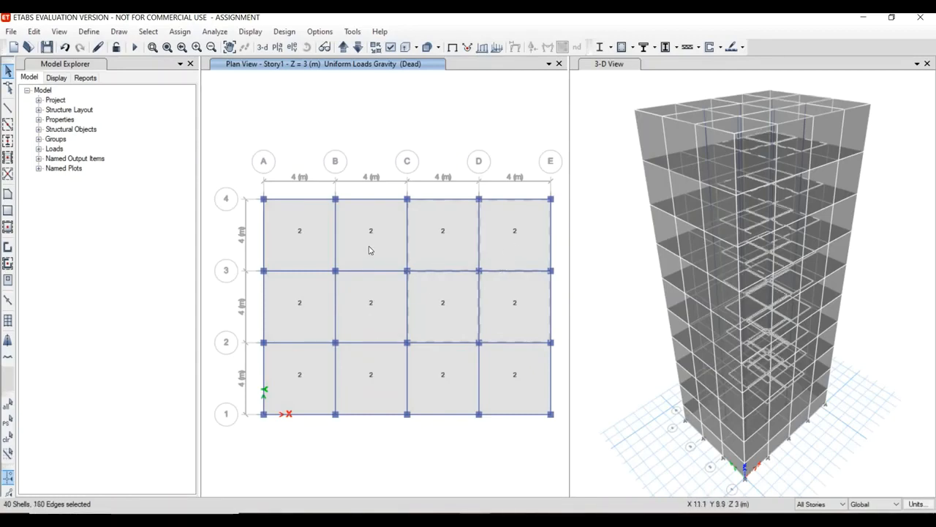
{"action": "left_click", "coordinate": [319, 238]}
{"action": "left_click", "coordinate": [298, 303]}
{"action": "left_click", "coordinate": [383, 305]}
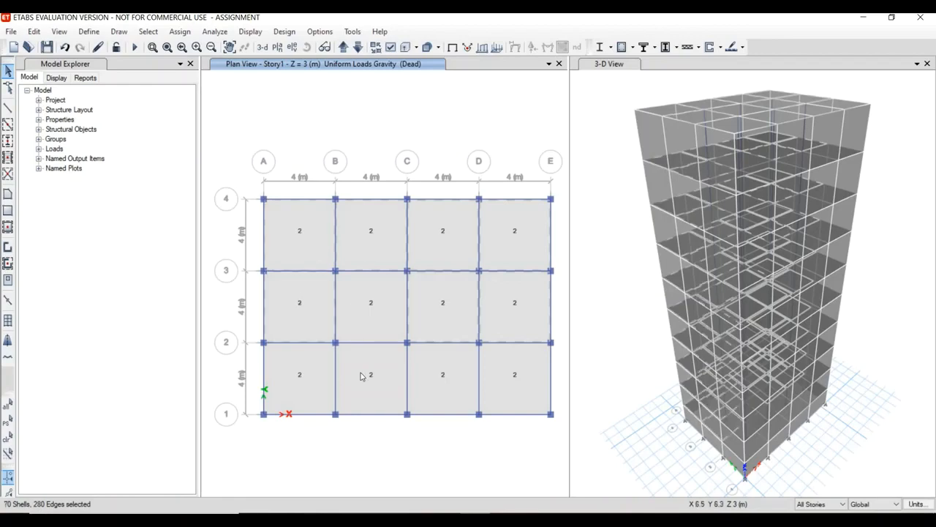
{"action": "left_click", "coordinate": [361, 376]}
{"action": "left_click", "coordinate": [366, 380]}
{"action": "left_click", "coordinate": [451, 388]}
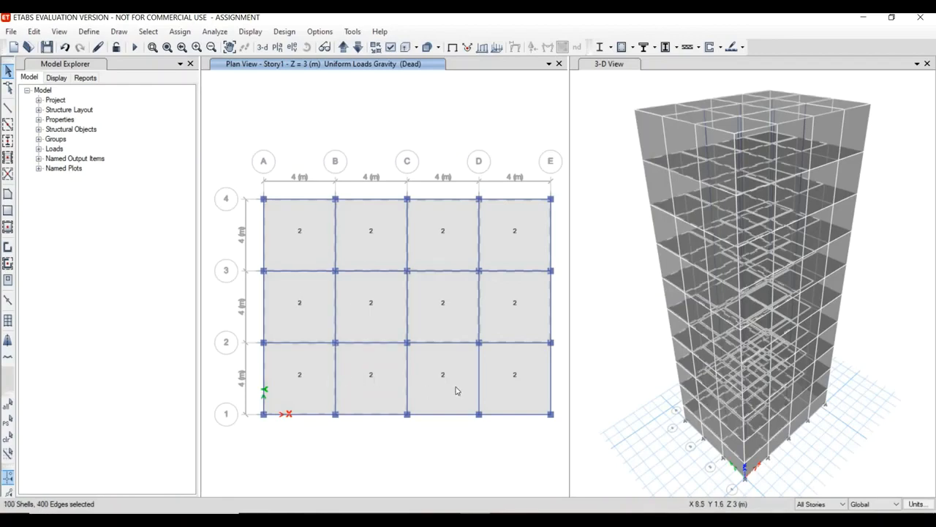
{"action": "left_click", "coordinate": [537, 376]}
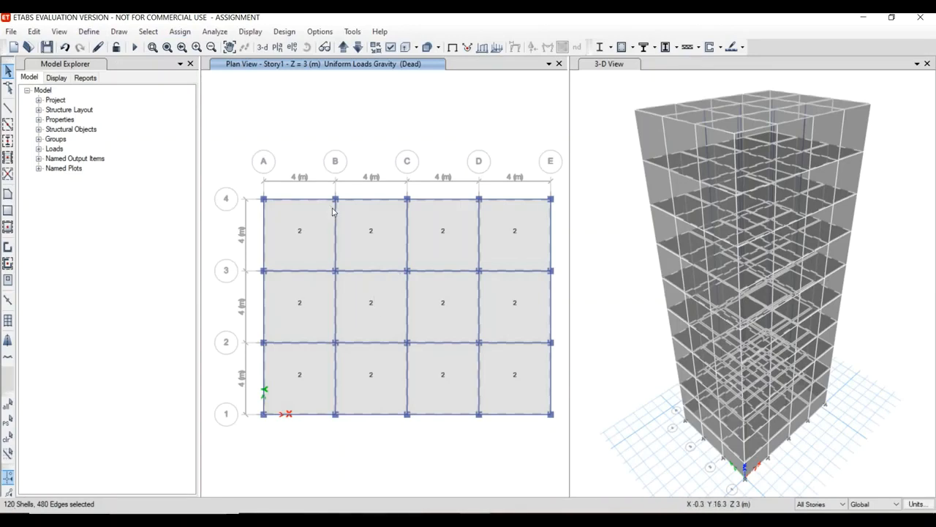
{"action": "left_click", "coordinate": [177, 32]}
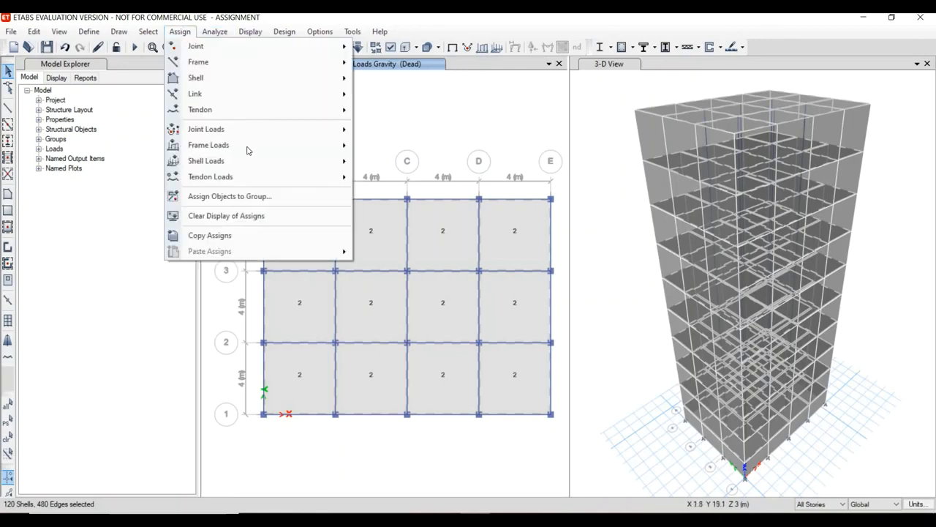
{"action": "mouse_move", "coordinate": [339, 161]}
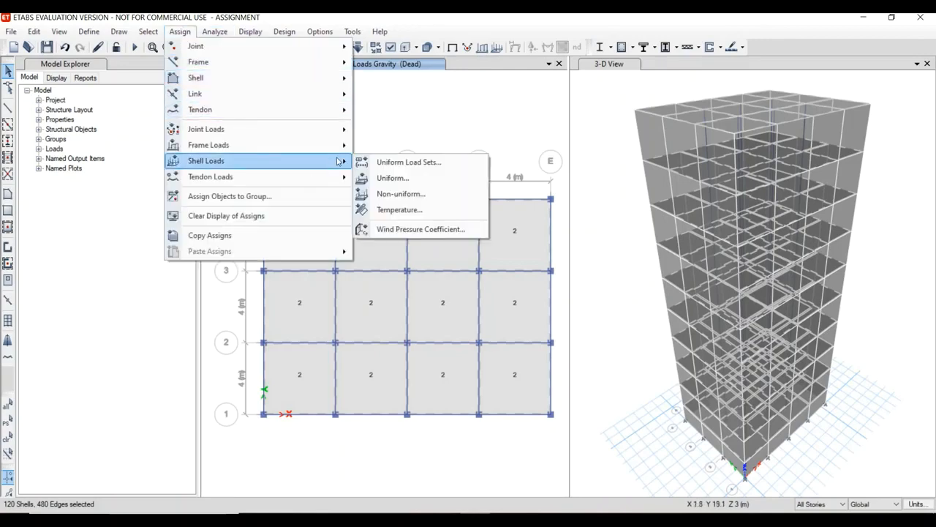
{"action": "left_click", "coordinate": [395, 179]}
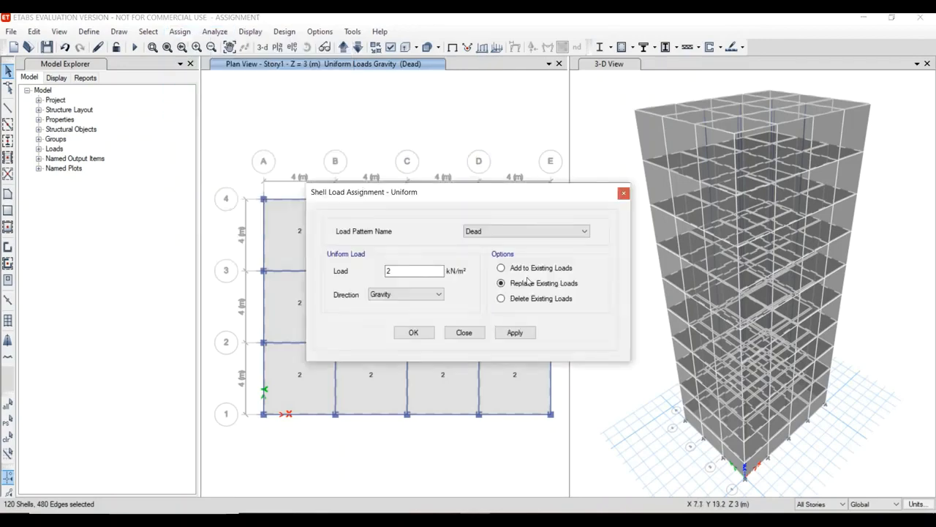
{"action": "left_click", "coordinate": [565, 233]}
{"action": "left_click", "coordinate": [556, 247]}
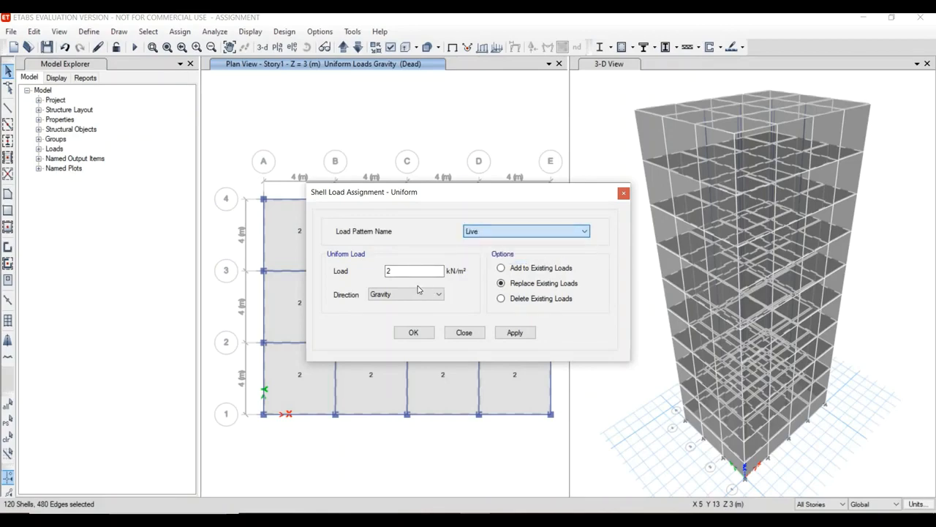
{"action": "left_click_drag", "start_coordinate": [399, 271], "coordinate": [359, 275]}
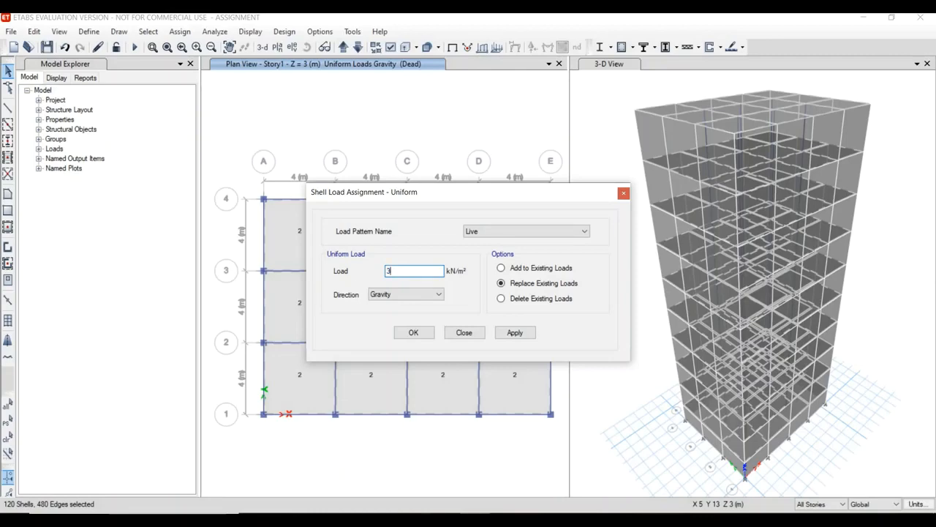
{"action": "left_click", "coordinate": [513, 333]}
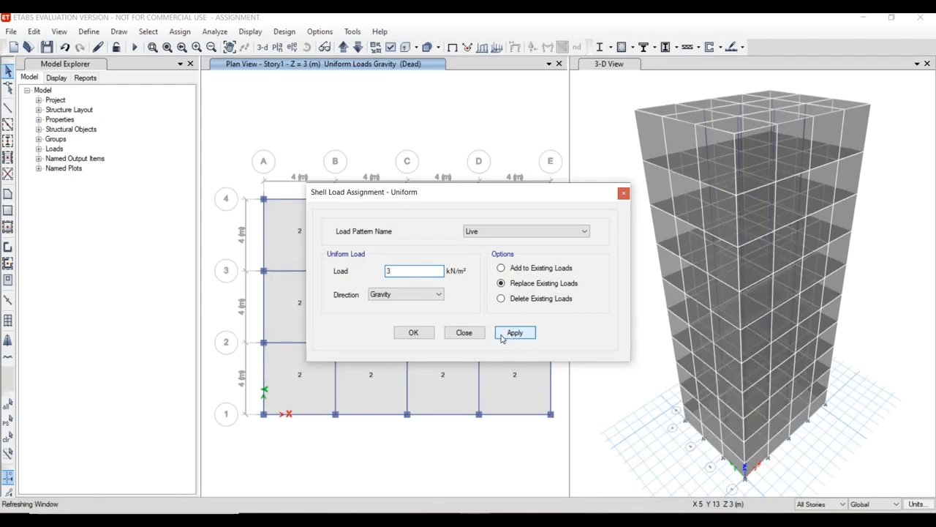
{"action": "left_click", "coordinate": [413, 333]}
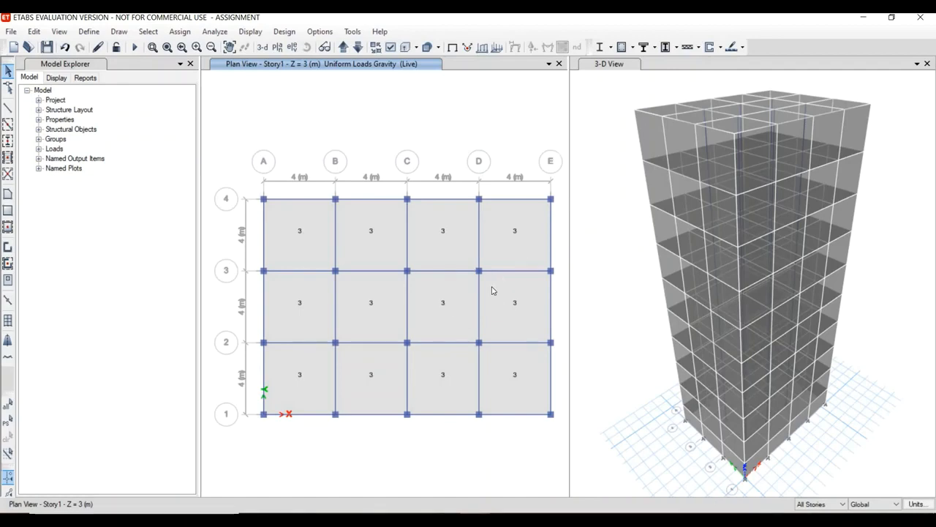
Switch the plan view to Story10 and limit the story scope to One Story.
{"action": "left_click", "coordinate": [357, 48]}
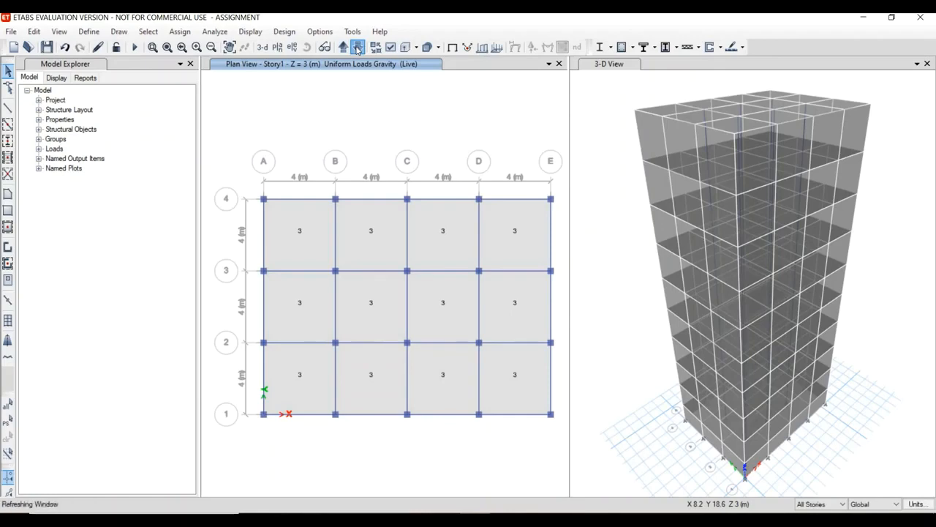
{"action": "left_click", "coordinate": [357, 49]}
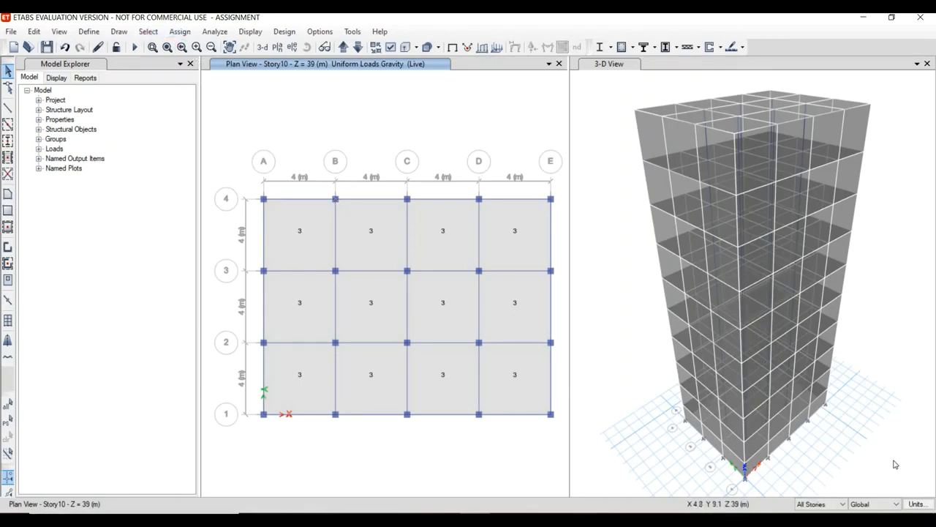
{"action": "left_click", "coordinate": [831, 507]}
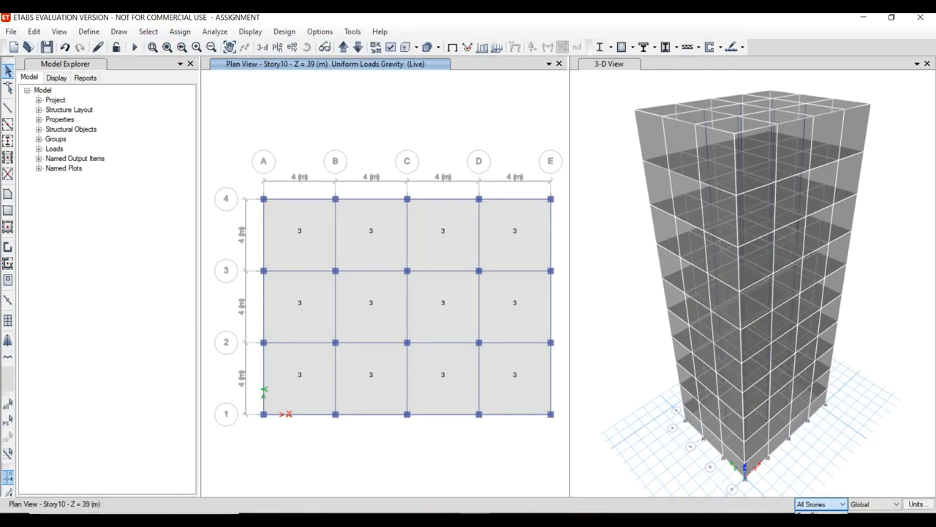
{"action": "left_click", "coordinate": [826, 513]}
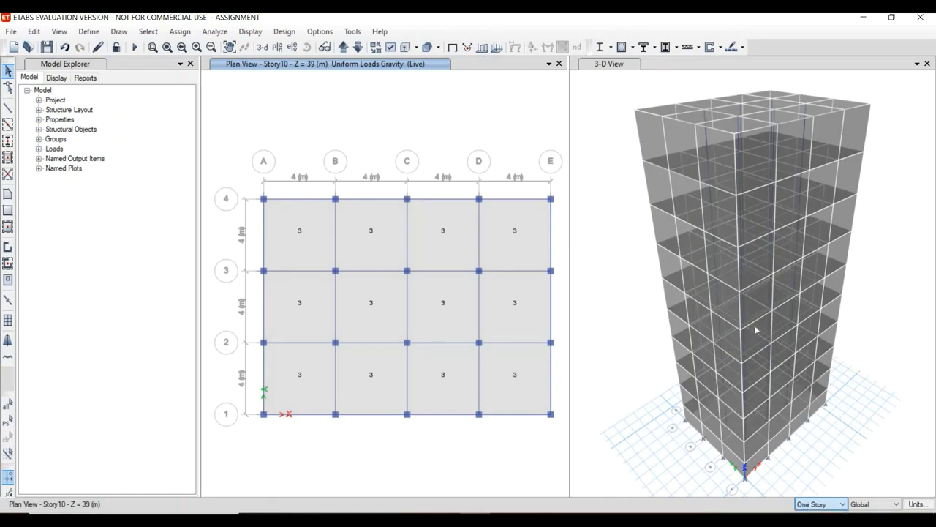
Replace the Live load on all Story10 slab panels with a uniform 2 kN/m² in the Gravity direction, and clear the load display.
{"action": "left_click", "coordinate": [315, 239]}
{"action": "left_click", "coordinate": [385, 246]}
{"action": "left_click", "coordinate": [473, 242]}
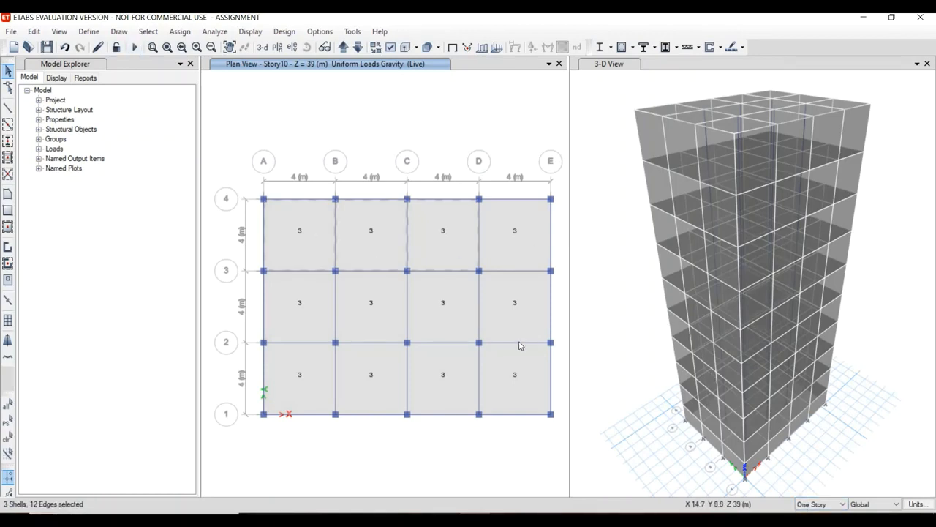
{"action": "left_click", "coordinate": [530, 298]}
{"action": "left_click", "coordinate": [504, 224]}
{"action": "left_click", "coordinate": [442, 299]}
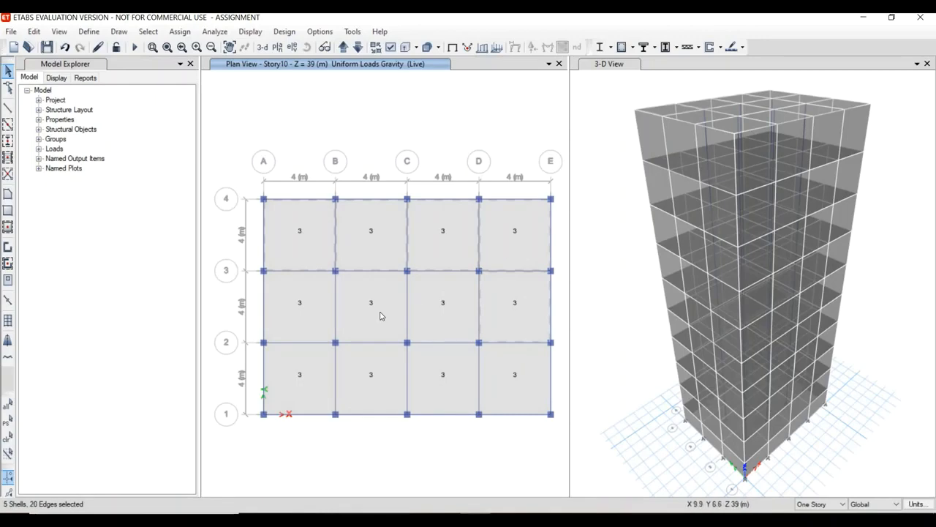
{"action": "left_click", "coordinate": [378, 310]}
{"action": "left_click", "coordinate": [298, 297]}
{"action": "left_click", "coordinate": [297, 377]}
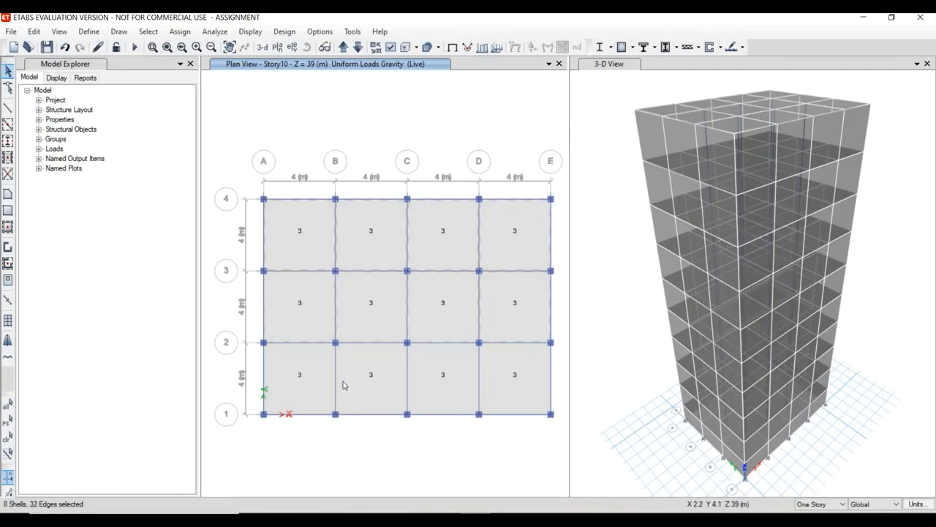
{"action": "left_click", "coordinate": [393, 379]}
{"action": "left_click", "coordinate": [465, 395]}
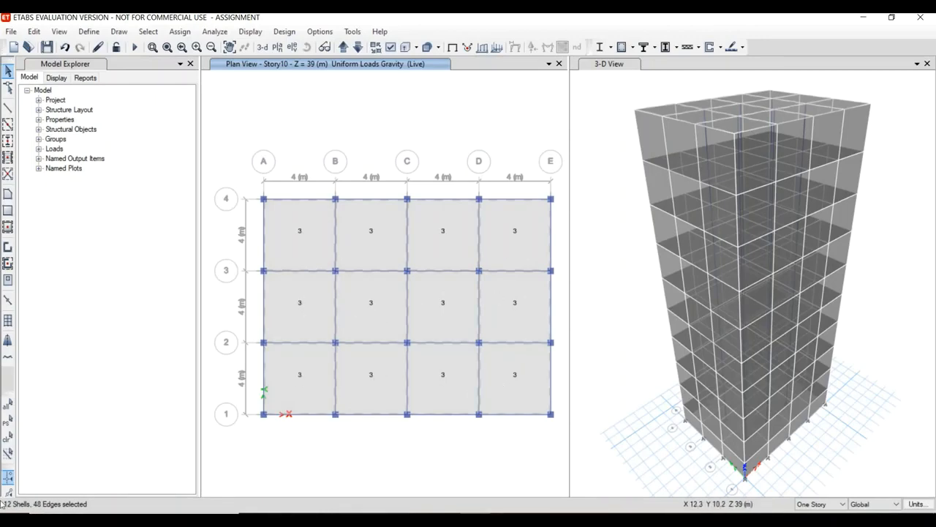
{"action": "left_click", "coordinate": [179, 31]}
{"action": "mouse_move", "coordinate": [222, 150]}
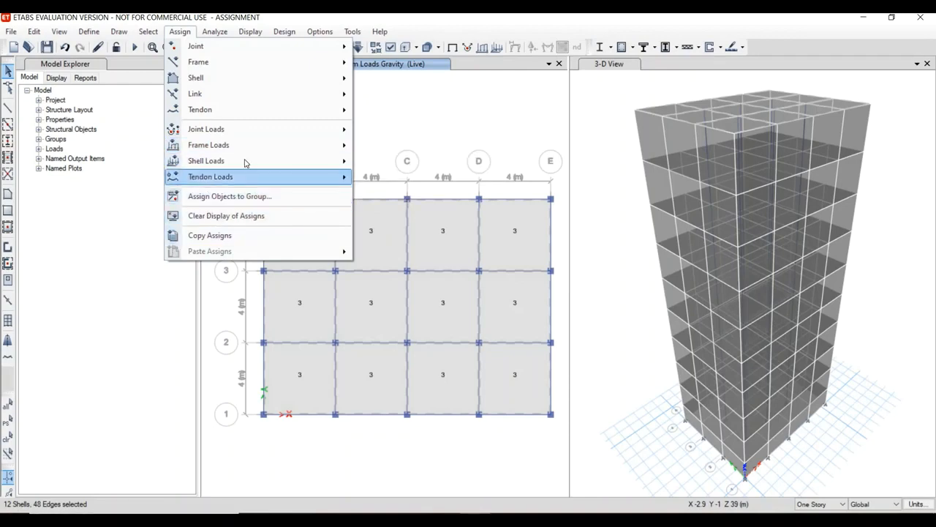
{"action": "mouse_move", "coordinate": [299, 162]}
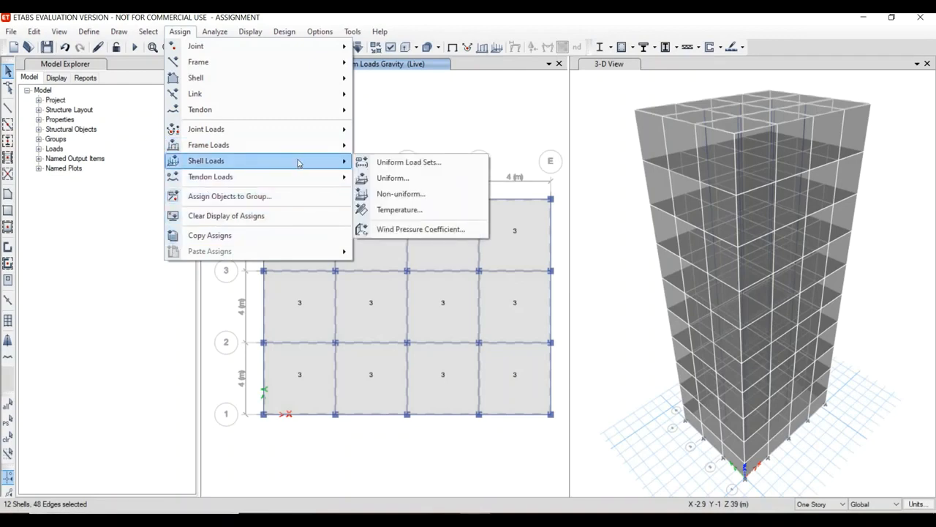
{"action": "left_click", "coordinate": [420, 180]}
{"action": "double_click", "coordinate": [414, 271]}
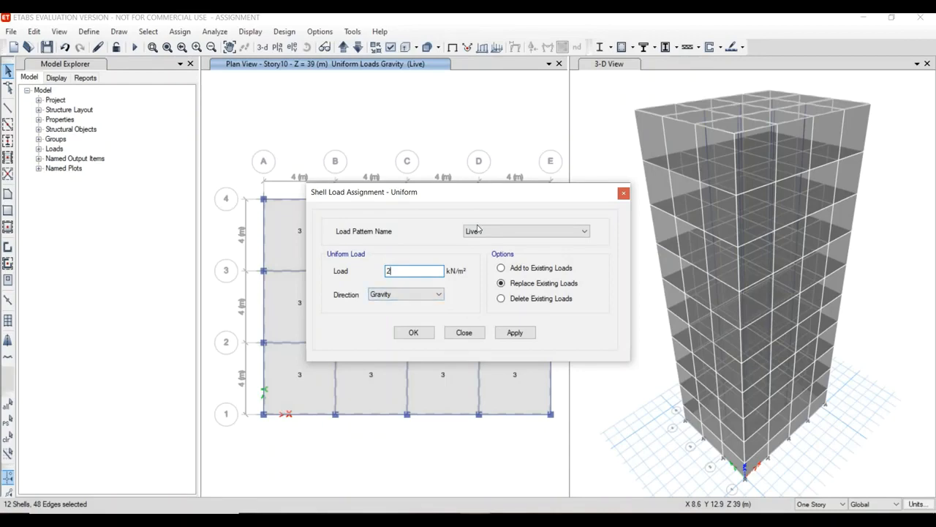
{"action": "left_click", "coordinate": [512, 335]}
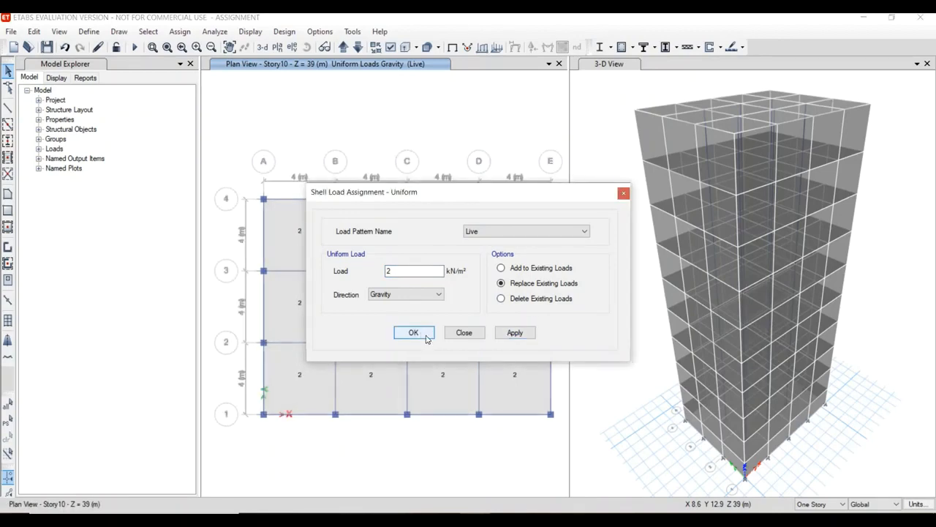
{"action": "left_click", "coordinate": [427, 337]}
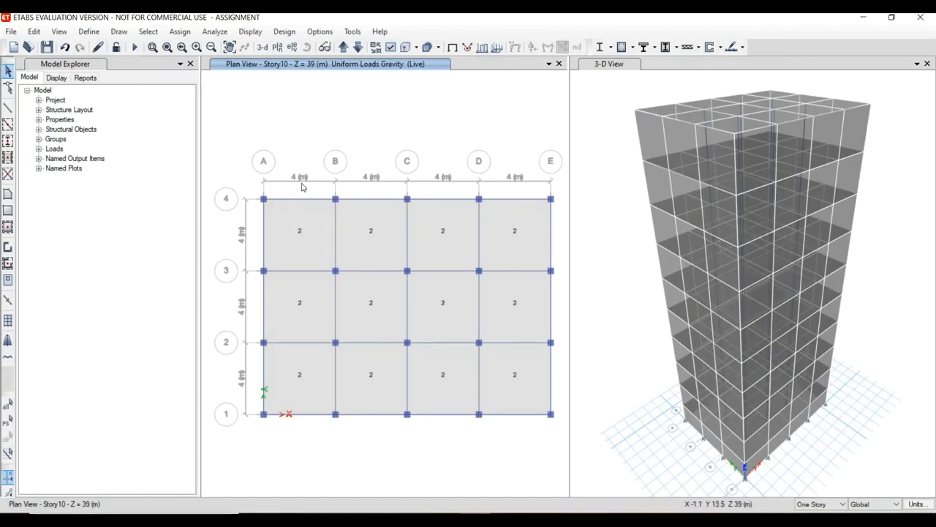
{"action": "key", "text": "F5"}
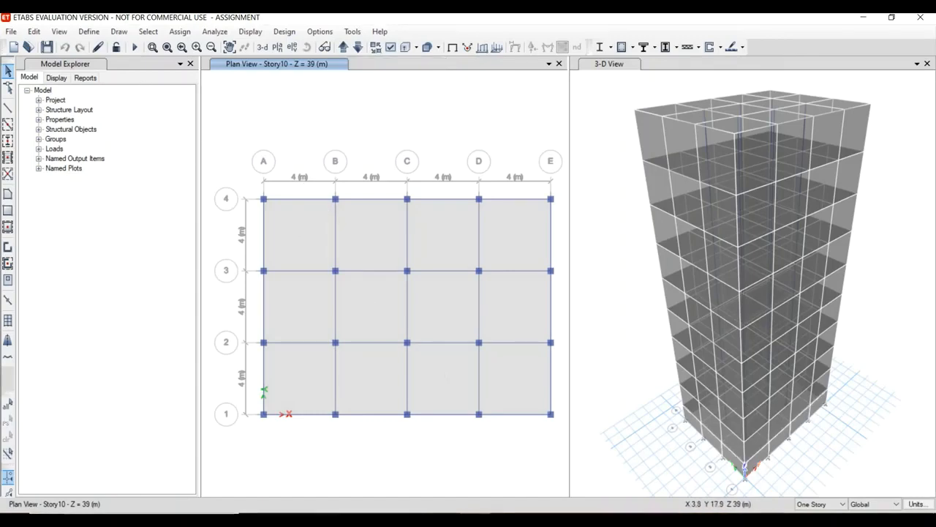
Modify the WIND pattern's lateral load, setting the wind speed Vb to 33 m/s and the terrain category to 3.
{"action": "left_click", "coordinate": [89, 31]}
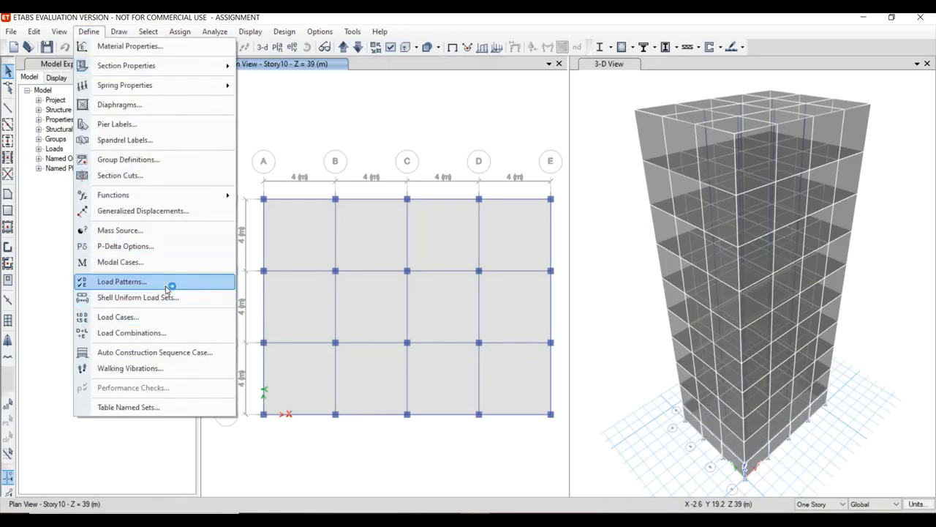
{"action": "left_click", "coordinate": [170, 283]}
{"action": "left_click", "coordinate": [287, 264]}
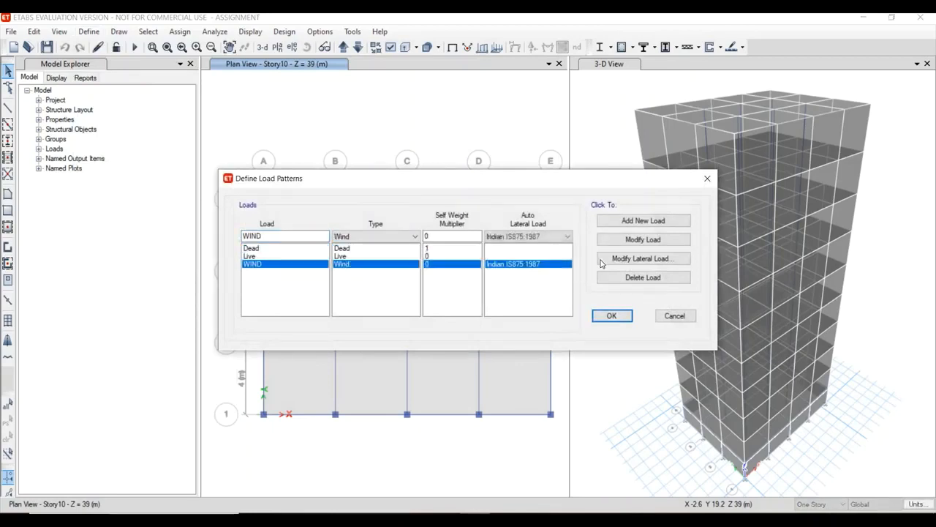
{"action": "left_click", "coordinate": [602, 263]}
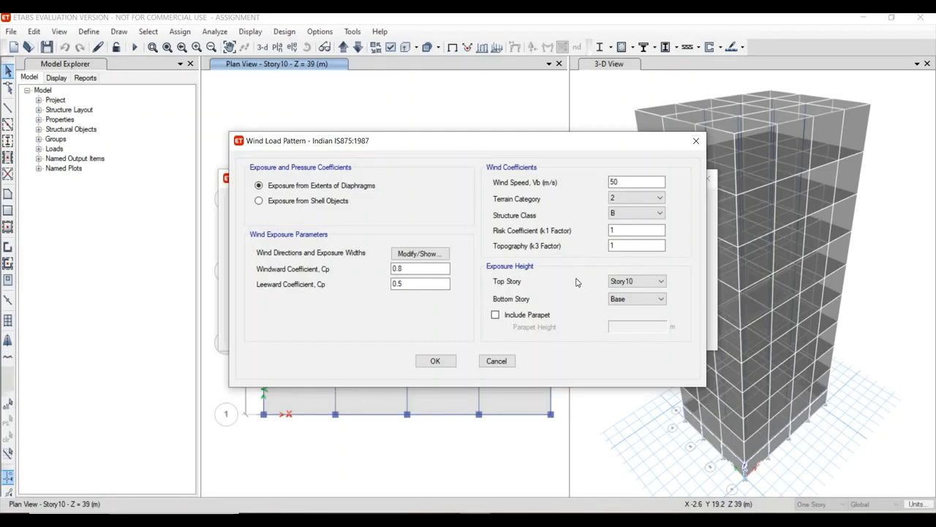
{"action": "left_click", "coordinate": [642, 182]}
{"action": "double_click", "coordinate": [604, 183]}
{"action": "left_click", "coordinate": [639, 203]}
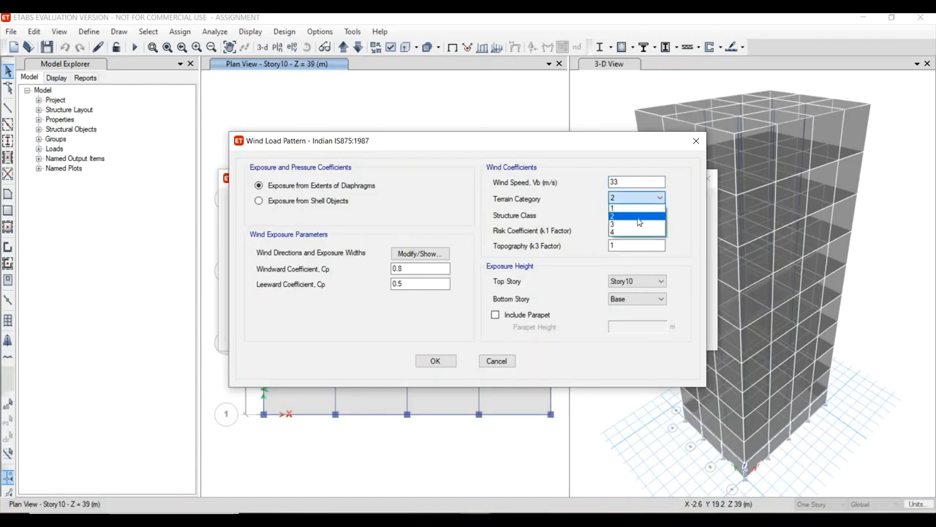
{"action": "left_click", "coordinate": [638, 223]}
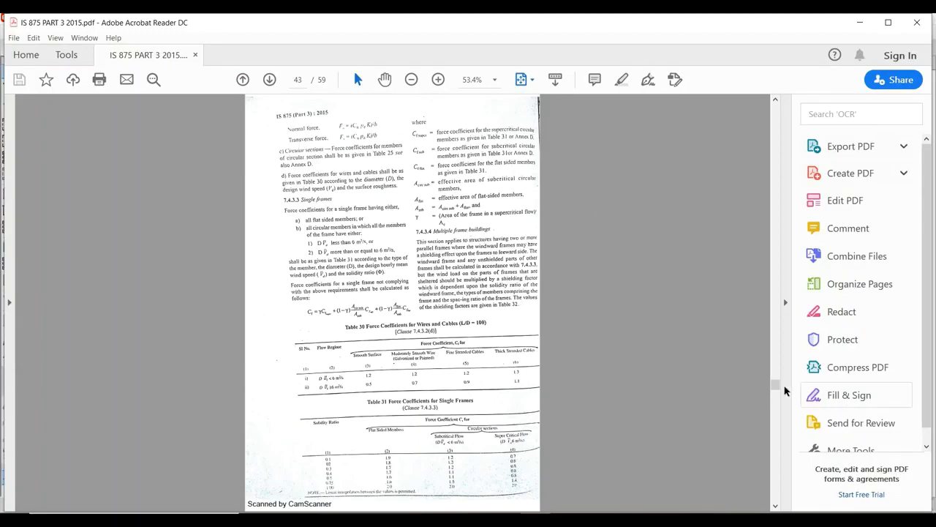
Switch to the IS 875 Part 3 PDF in Acrobat Reader and examine the terrain category descriptions, wind speed map and coefficient tables.
{"action": "left_click_drag", "start_coordinate": [776, 384], "coordinate": [776, 170]}
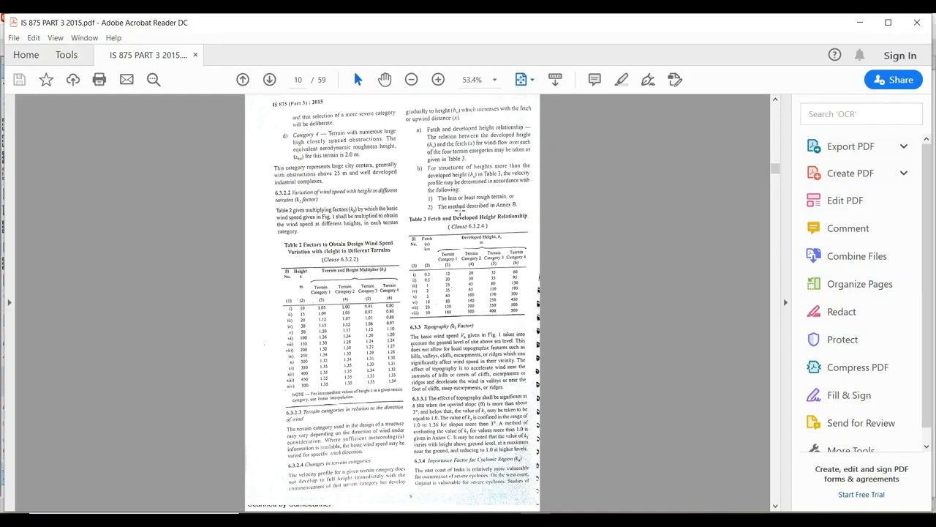
{"action": "scroll", "coordinate": [461, 212], "scroll_direction": "up", "scroll_amount": 6}
{"action": "scroll", "coordinate": [461, 212], "scroll_direction": "down", "scroll_amount": 6}
{"action": "scroll", "coordinate": [461, 212], "scroll_direction": "up", "scroll_amount": 2}
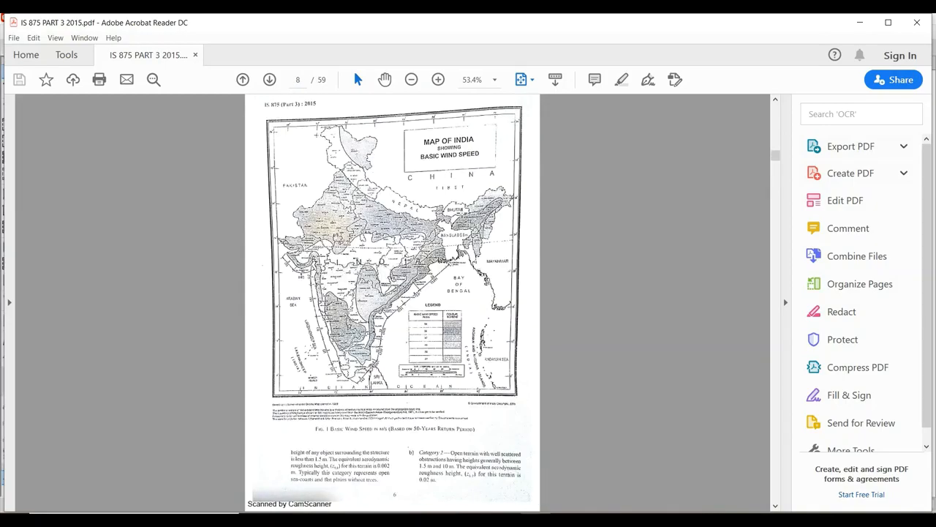
{"action": "scroll", "coordinate": [461, 213], "scroll_direction": "up", "scroll_amount": 2}
{"action": "scroll", "coordinate": [468, 208], "scroll_direction": "down", "scroll_amount": 5}
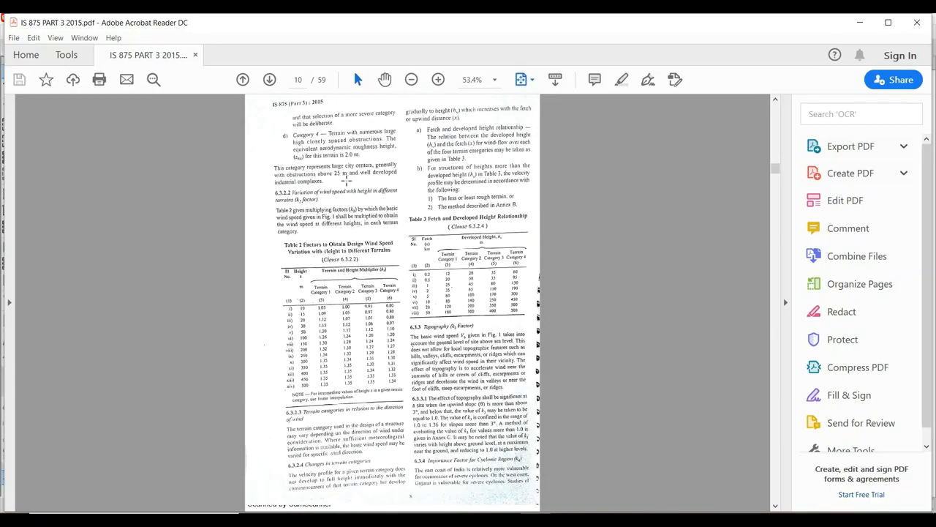
{"action": "scroll", "coordinate": [344, 183], "scroll_direction": "up", "scroll_amount": 3}
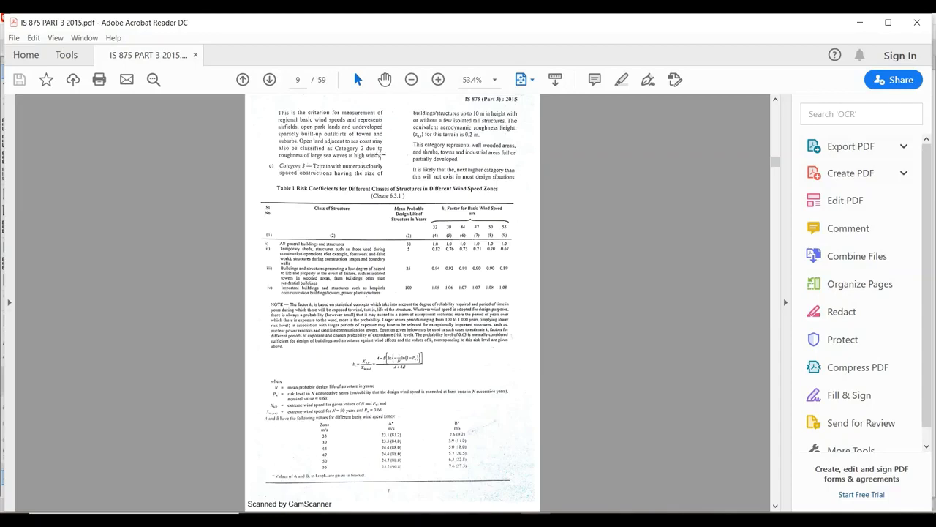
{"action": "scroll", "coordinate": [380, 155], "scroll_direction": "up", "scroll_amount": 3}
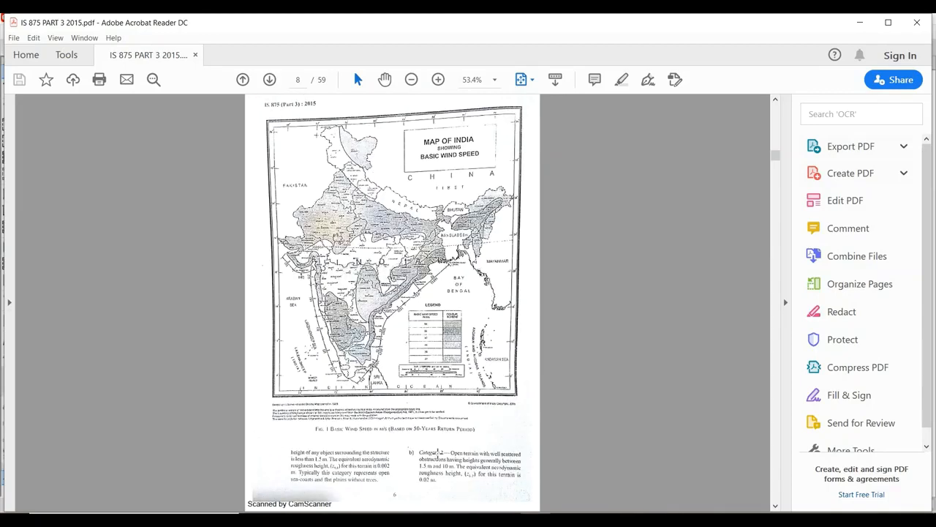
{"action": "scroll", "coordinate": [439, 454], "scroll_direction": "up", "scroll_amount": 3}
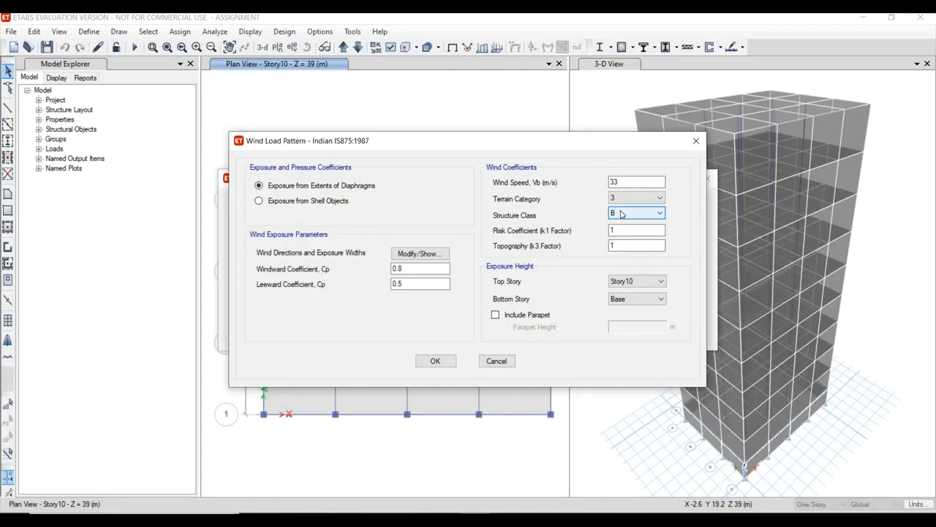
Return to ETABS, keep structure class B and risk coefficient 1, and accept the wind load settings and load patterns.
{"action": "left_click", "coordinate": [621, 213]}
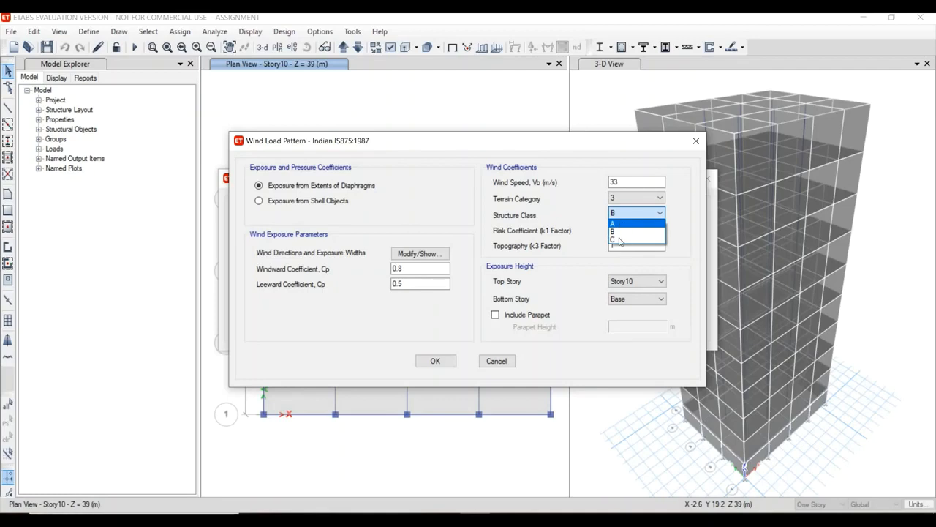
{"action": "left_click", "coordinate": [577, 253]}
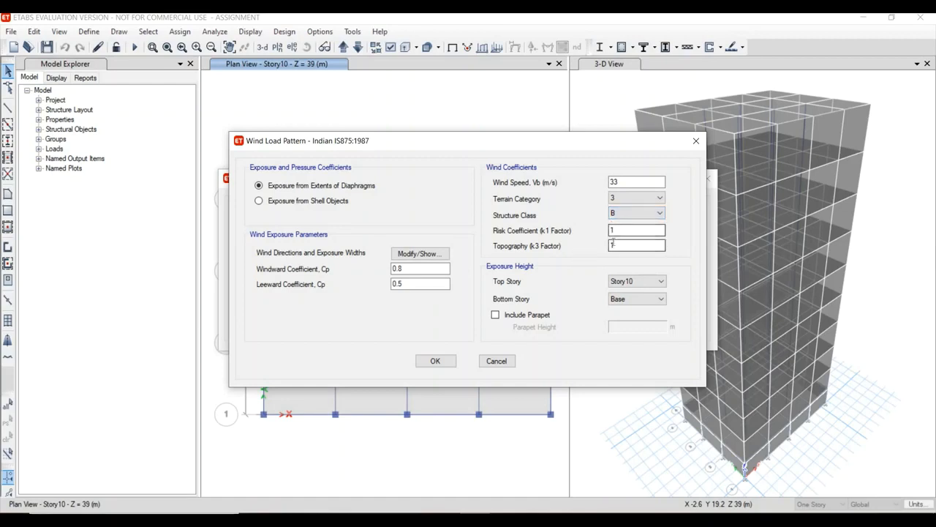
{"action": "left_click", "coordinate": [616, 231]}
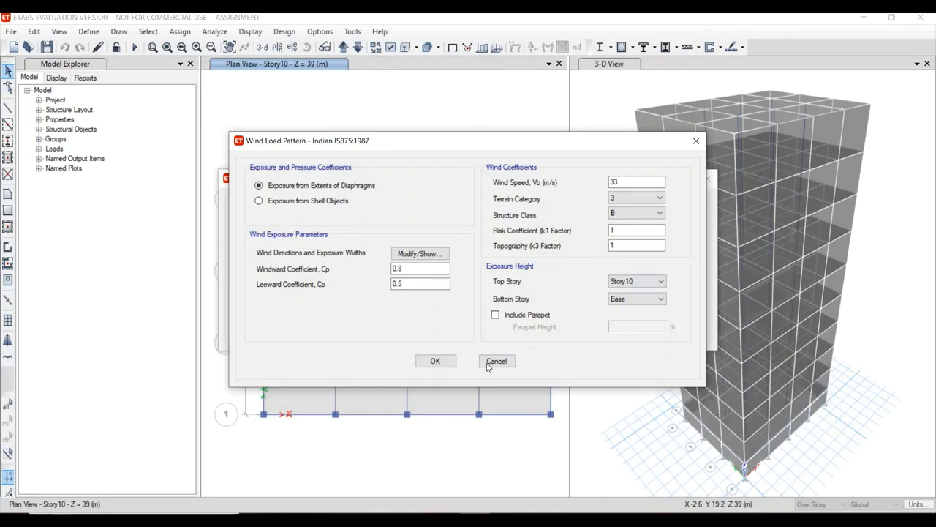
{"action": "left_click", "coordinate": [449, 365]}
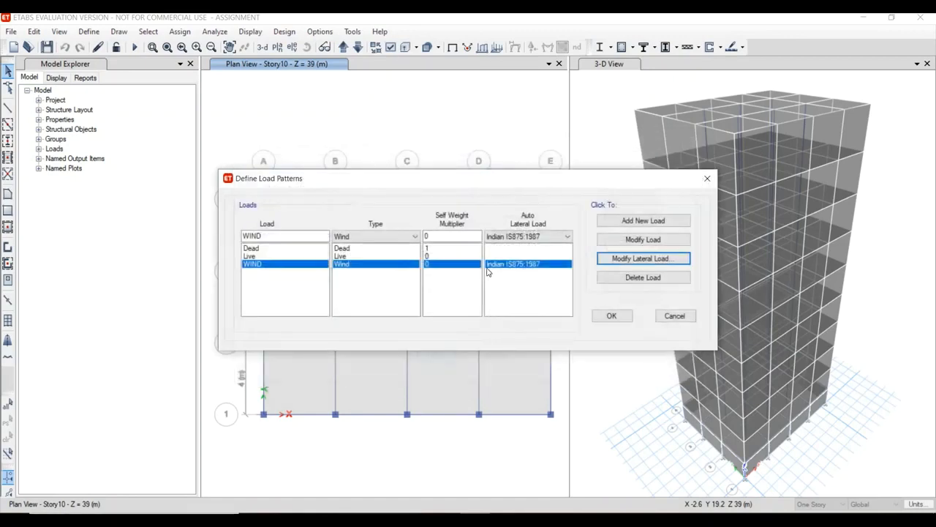
{"action": "left_click", "coordinate": [610, 316]}
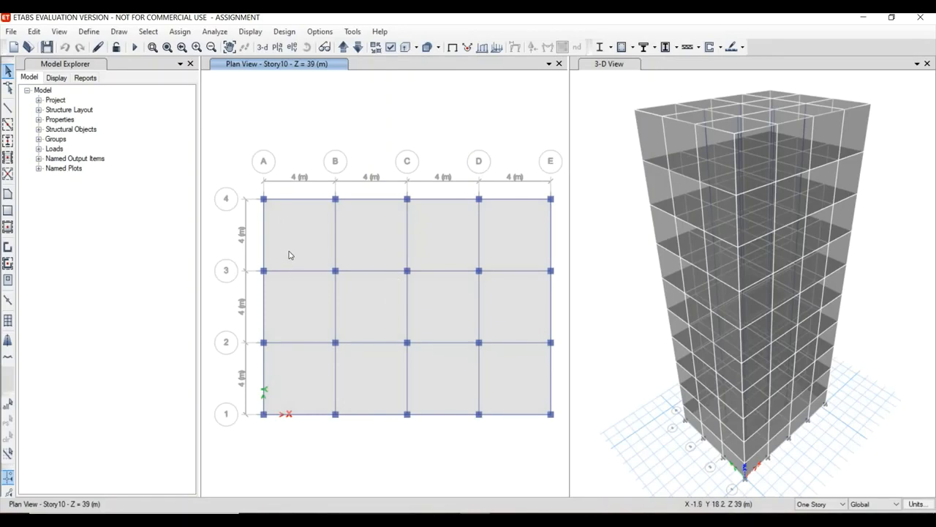
Replace the plan view with the elevation view along grid line A.
{"action": "left_click", "coordinate": [291, 48]}
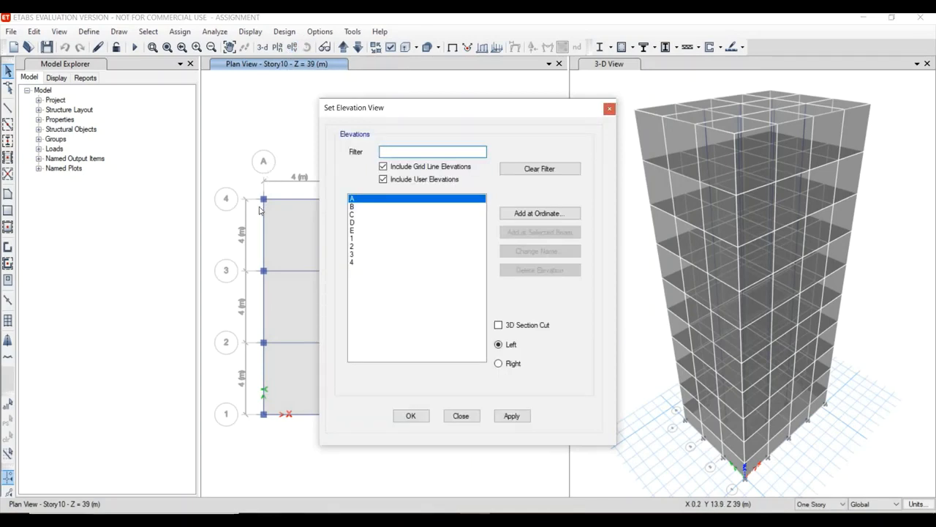
{"action": "left_click", "coordinate": [413, 419]}
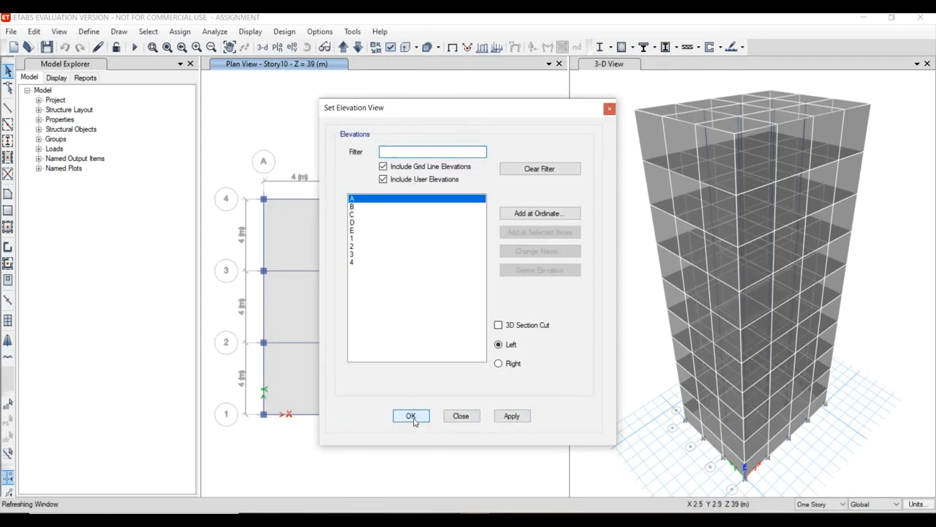
{"action": "left_click", "coordinate": [410, 420]}
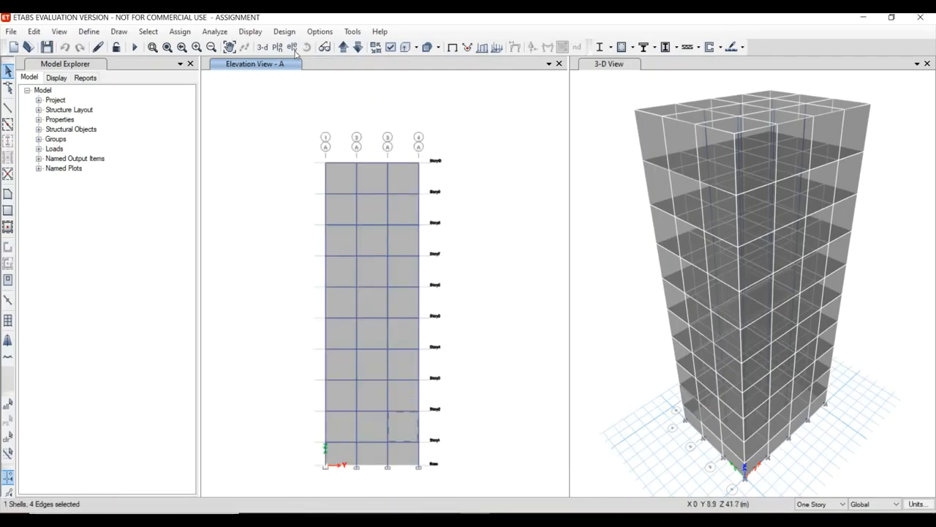
Set the story scope to All Stories and select every wall panel on the grid line A elevation.
{"action": "left_click", "coordinate": [836, 504]}
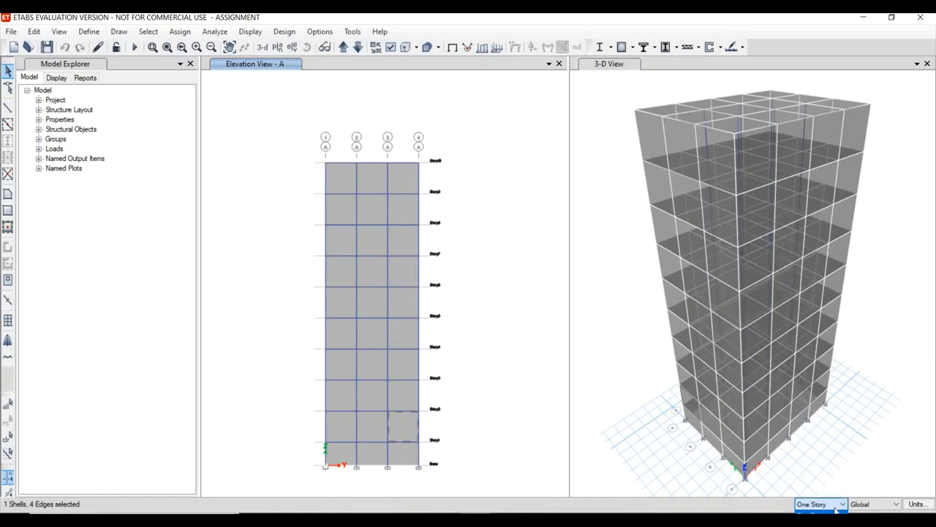
{"action": "left_click", "coordinate": [812, 513]}
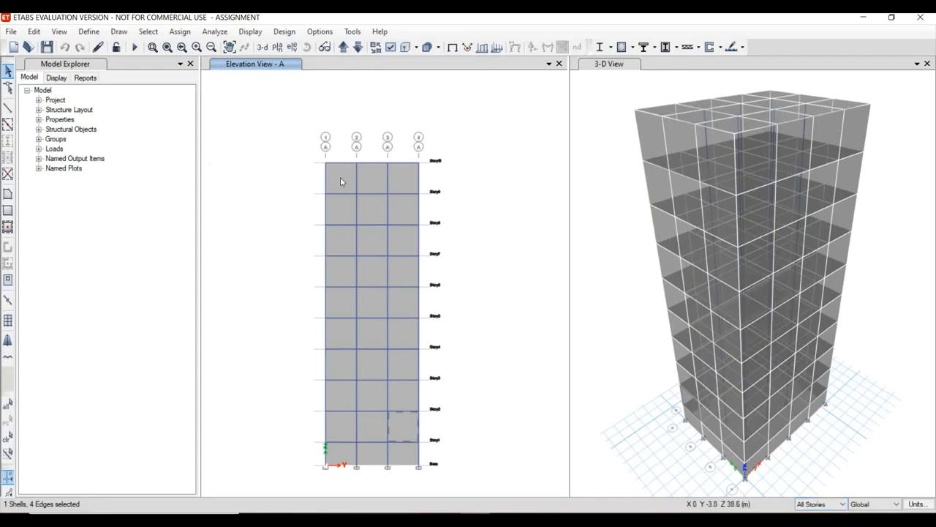
{"action": "left_click", "coordinate": [370, 173]}
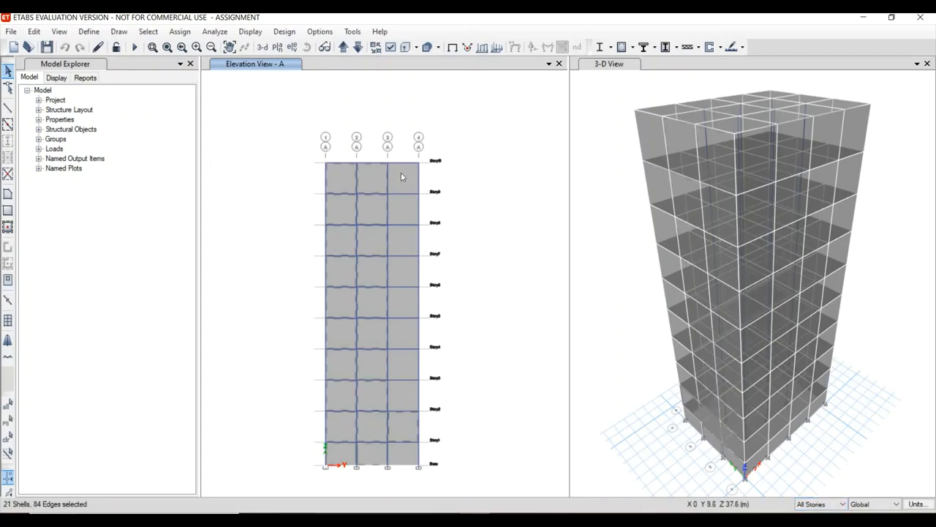
{"action": "left_click", "coordinate": [401, 174]}
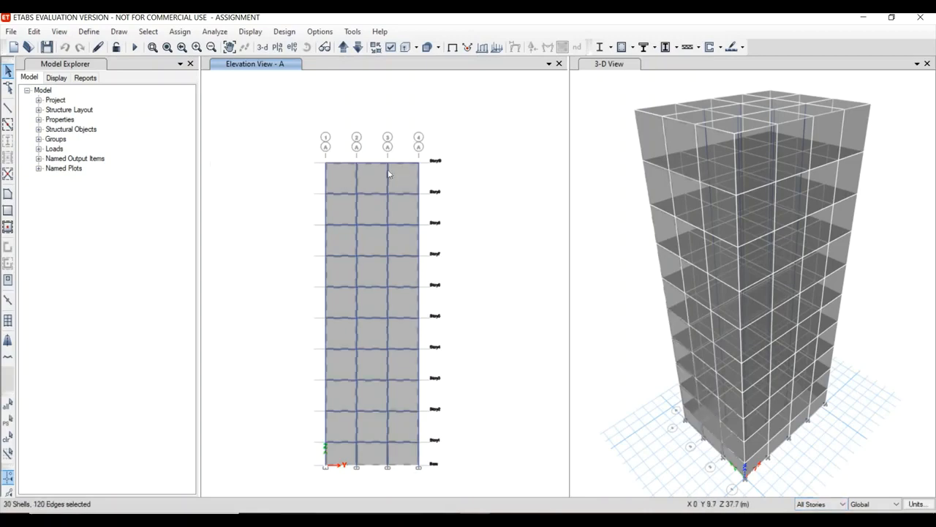
Open the Wind Pressure Coefficient shell load assignment for the selected wall panels.
{"action": "left_click", "coordinate": [179, 33]}
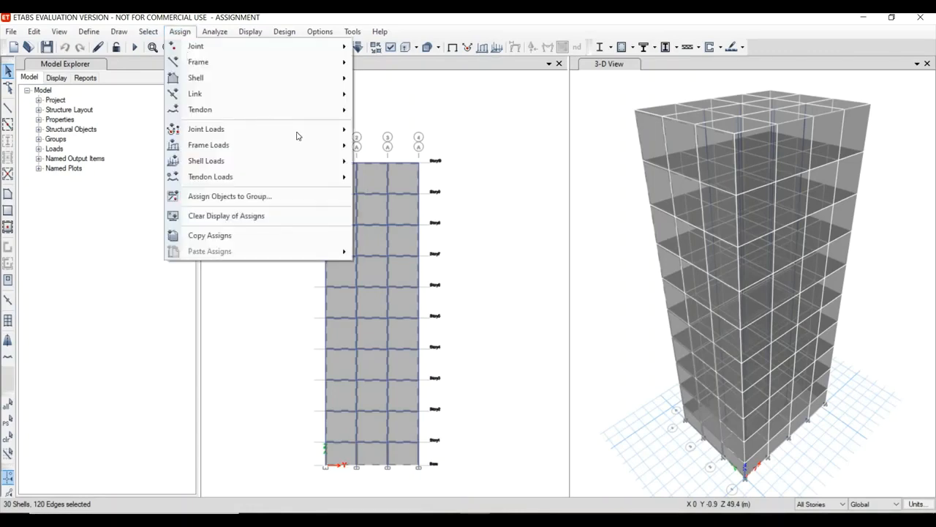
{"action": "mouse_move", "coordinate": [348, 163]}
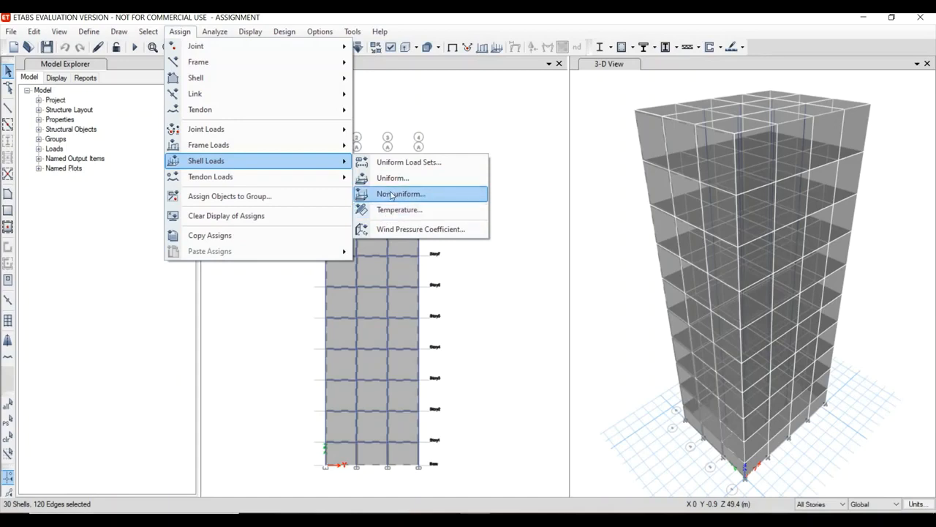
{"action": "left_click", "coordinate": [405, 229]}
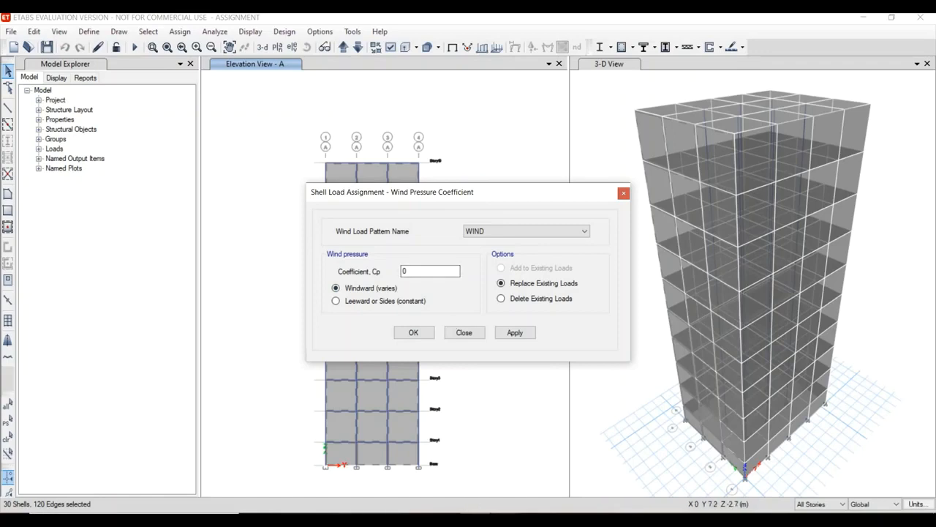
Switch to the IS 875 Part 3 PDF in Acrobat Reader and find Table 5, External Pressure Coefficients for Walls of Rectangular Clad Buildings.
{"action": "mouse_move", "coordinate": [535, 520]}
{"action": "left_click", "coordinate": [535, 472]}
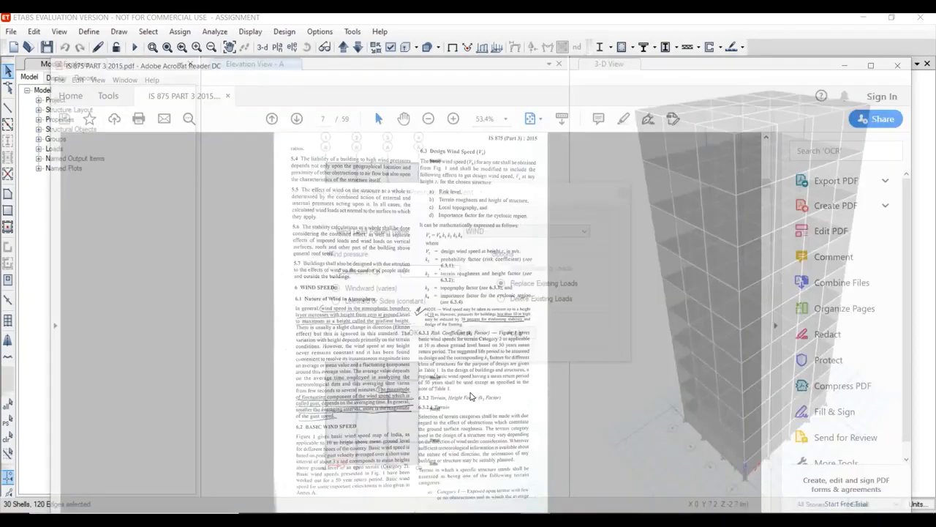
{"action": "scroll", "coordinate": [357, 255], "scroll_direction": "down", "scroll_amount": 20}
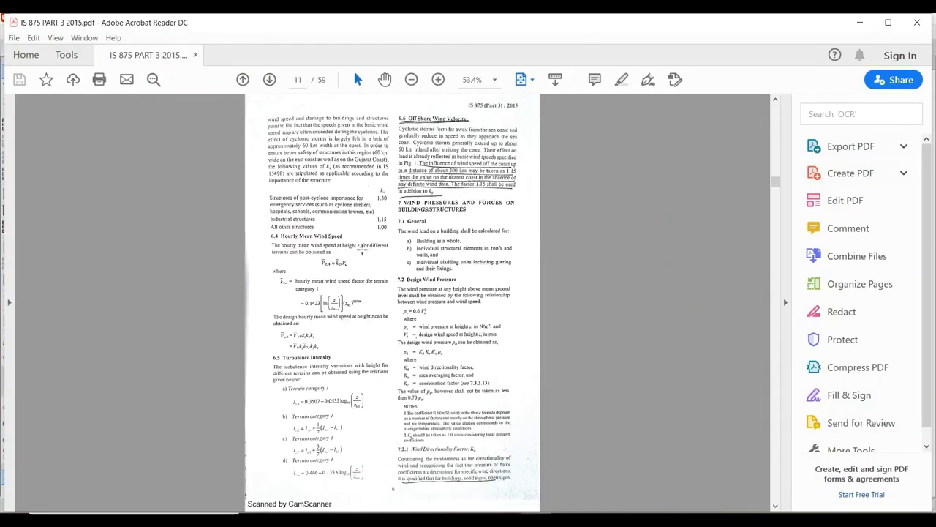
{"action": "scroll", "coordinate": [393, 299], "scroll_direction": "up", "scroll_amount": 10}
{"action": "scroll", "coordinate": [393, 300], "scroll_direction": "down", "scroll_amount": 20}
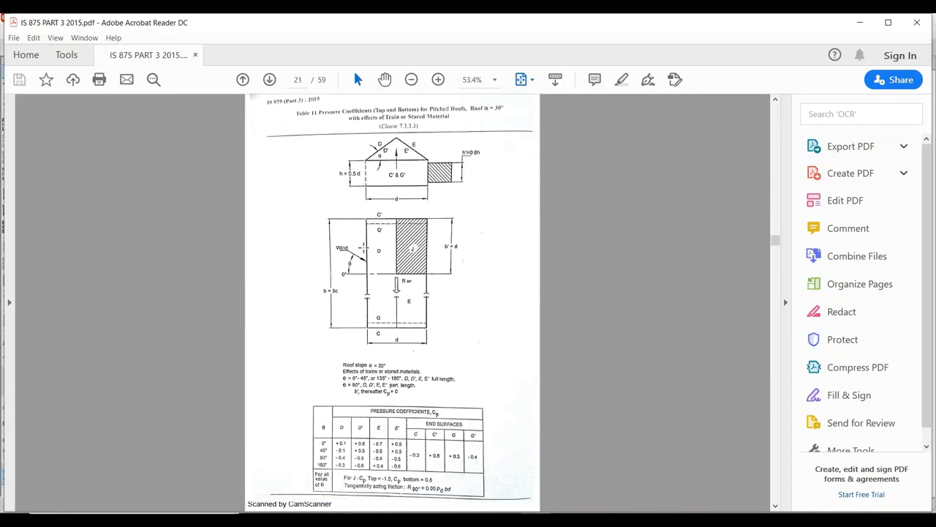
{"action": "scroll", "coordinate": [363, 247], "scroll_direction": "up", "scroll_amount": 20}
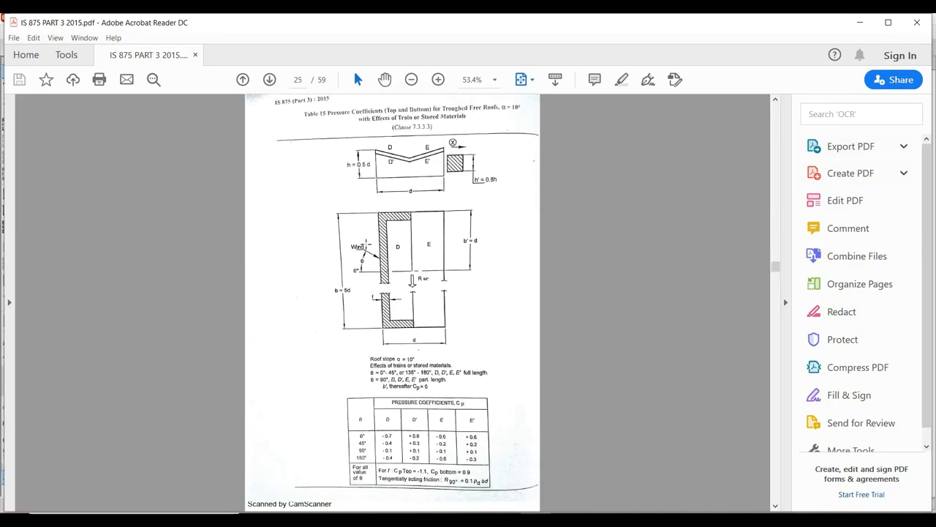
{"action": "scroll", "coordinate": [365, 246], "scroll_direction": "down", "scroll_amount": 5}
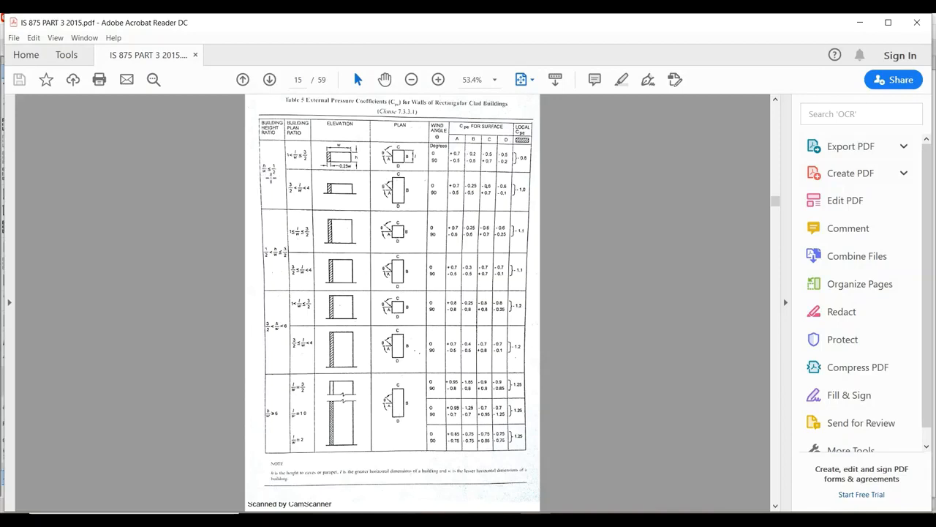
{"action": "left_click", "coordinate": [436, 81]}
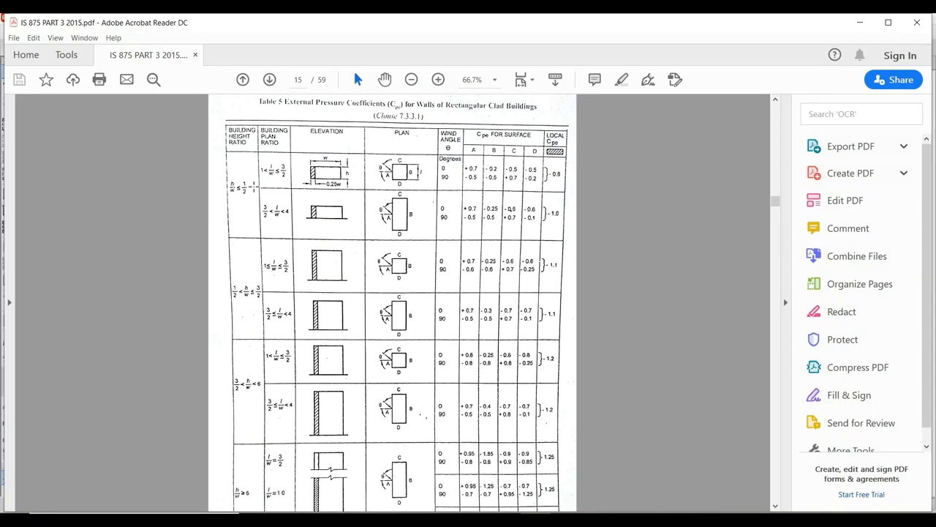
Compare the ETABS model with Table 5 and highlight the 0° coefficients for height ratio 3/2 to 6 and plan ratio 1 to 3/2.
{"action": "key", "text": "alt+Tab"}
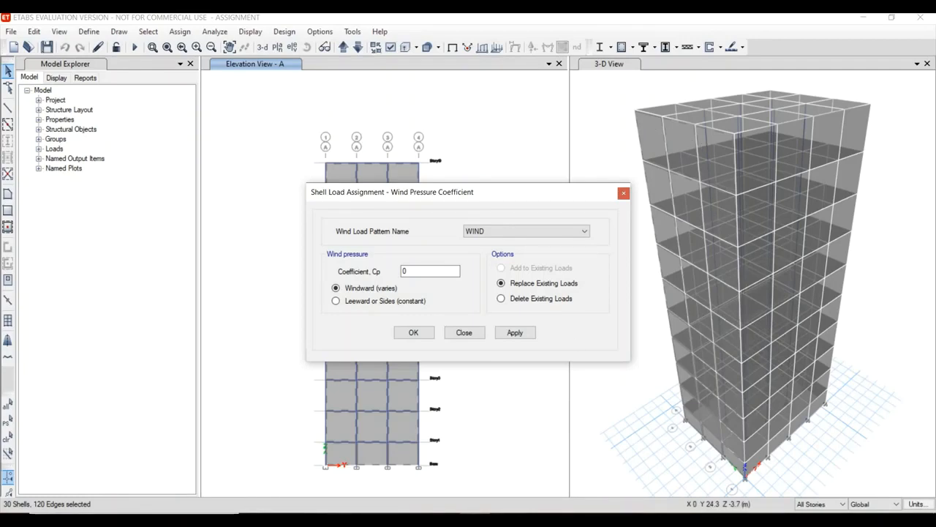
{"action": "key", "text": "alt+Tab"}
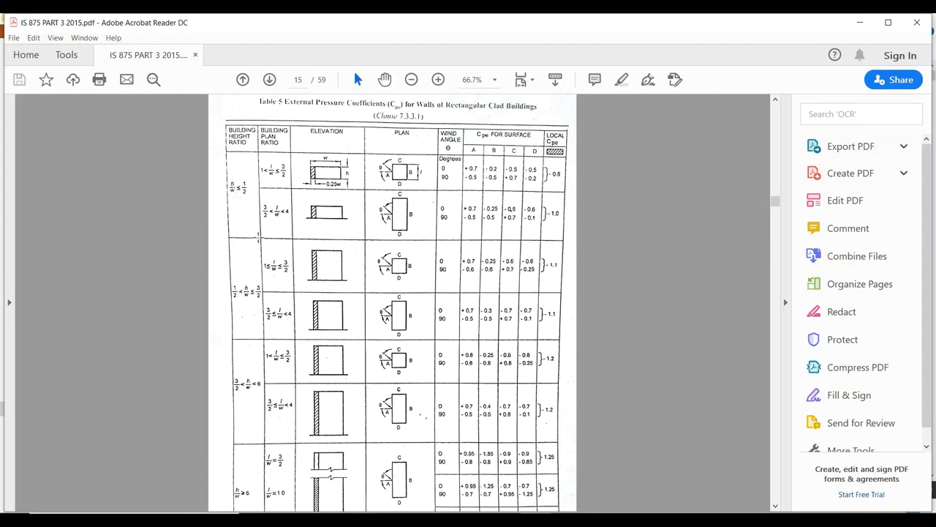
{"action": "scroll", "coordinate": [268, 370], "scroll_direction": "down", "scroll_amount": 1}
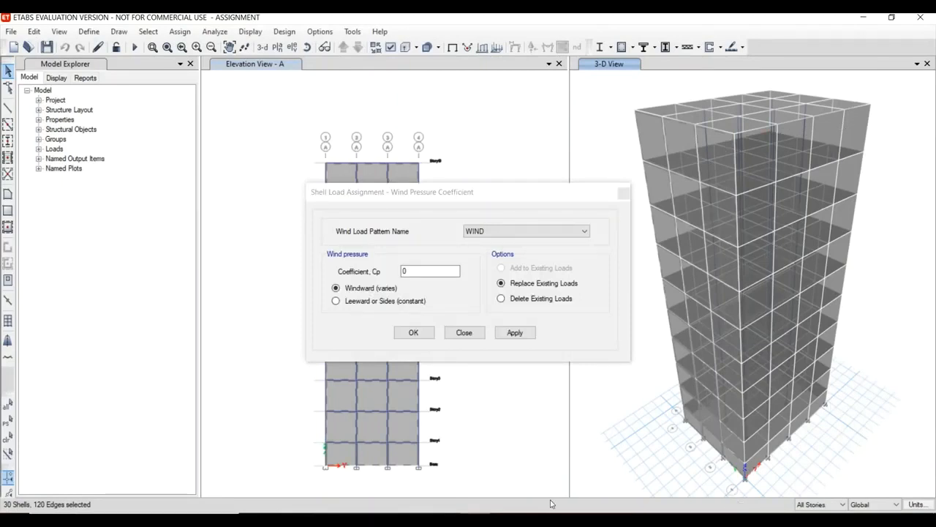
{"action": "left_click", "coordinate": [538, 518]}
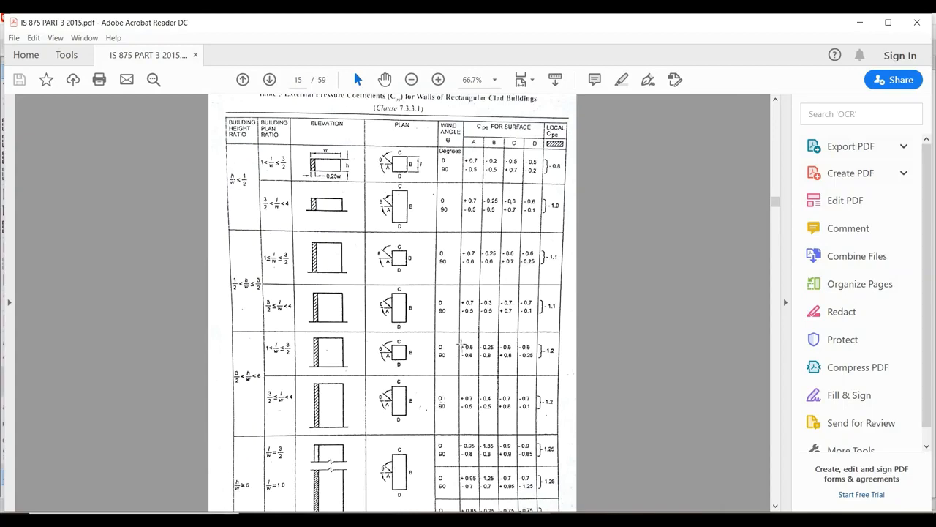
{"action": "left_click_drag", "start_coordinate": [460, 343], "coordinate": [532, 351]}
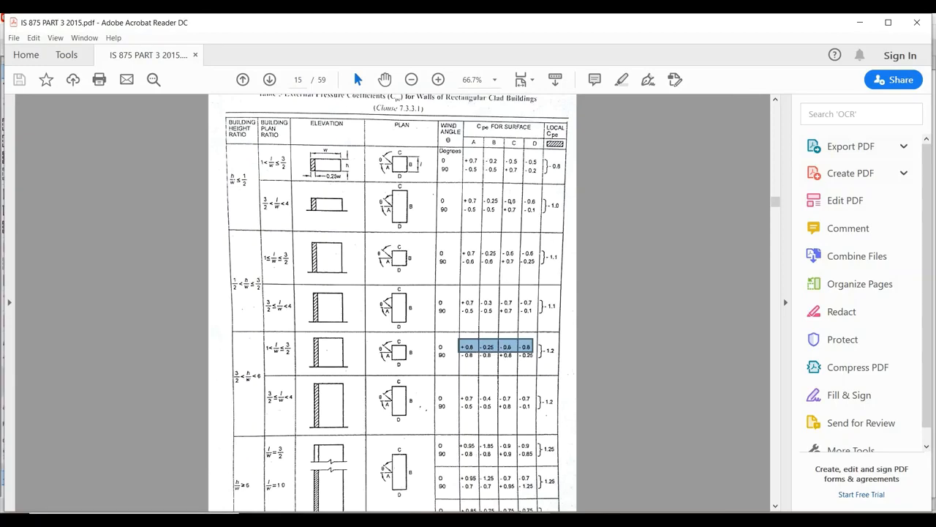
Return to ETABS and assign a windward wind pressure coefficient Cp of 0.8 for the WIND pattern to the grid line A wall panels.
{"action": "left_click", "coordinate": [322, 519]}
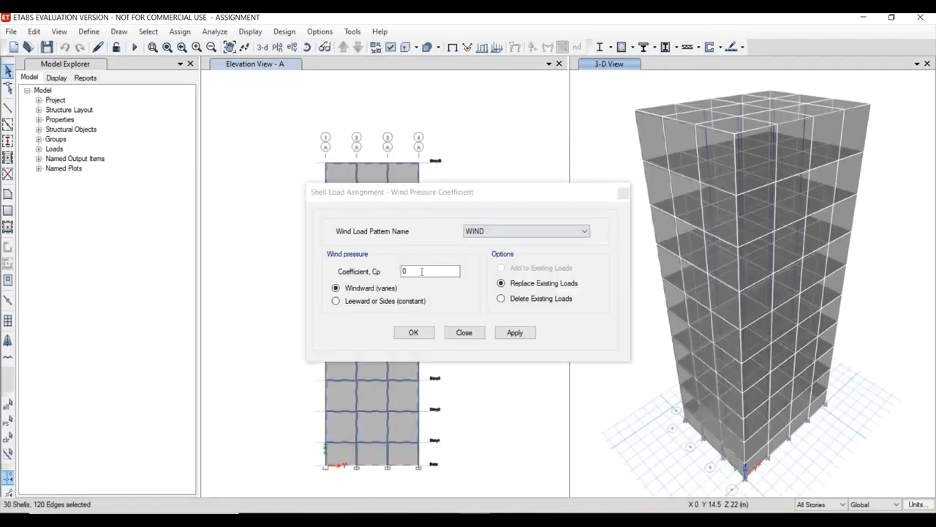
{"action": "left_click", "coordinate": [421, 272]}
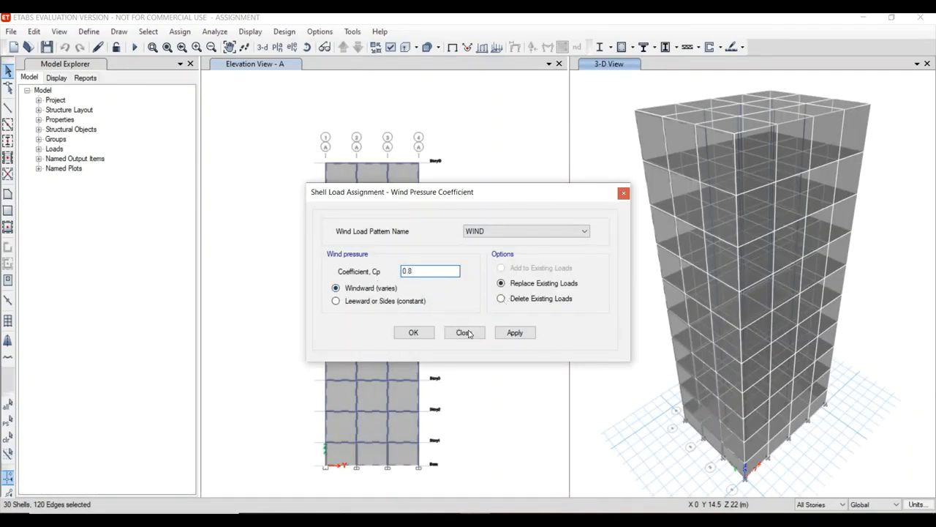
{"action": "left_click", "coordinate": [498, 333]}
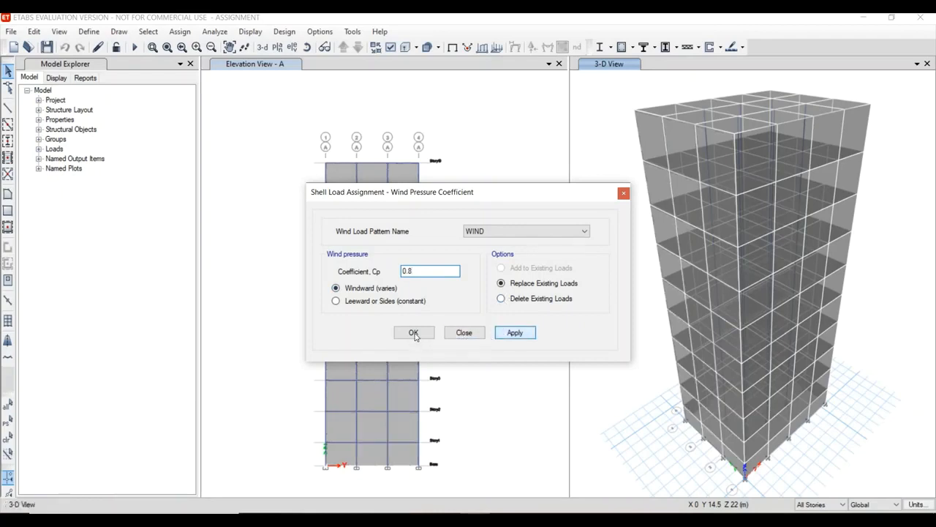
{"action": "left_click", "coordinate": [414, 332]}
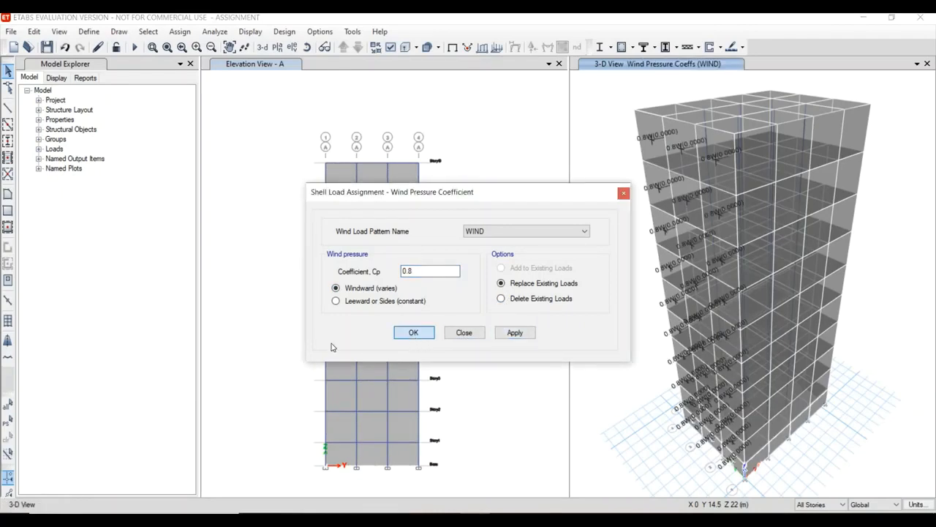
{"action": "left_click", "coordinate": [292, 47]}
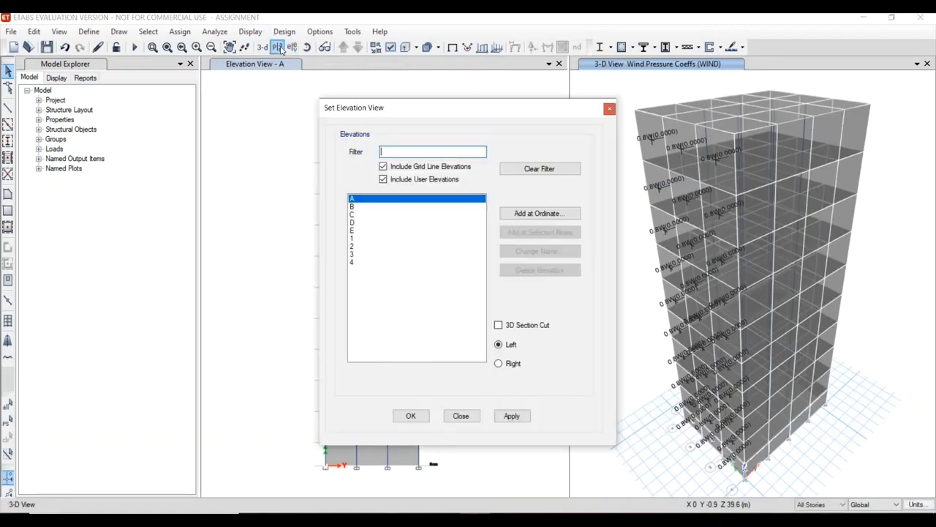
{"action": "left_click", "coordinate": [358, 222]}
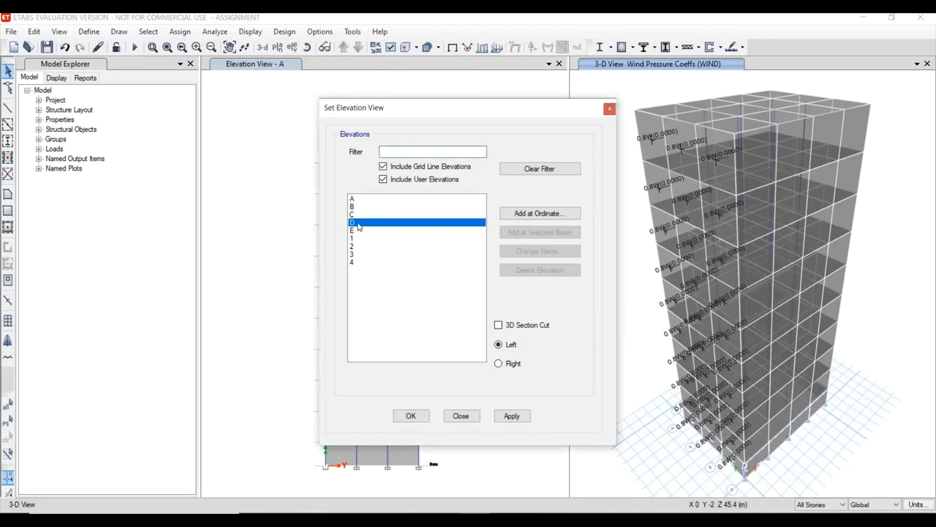
{"action": "left_click", "coordinate": [514, 416]}
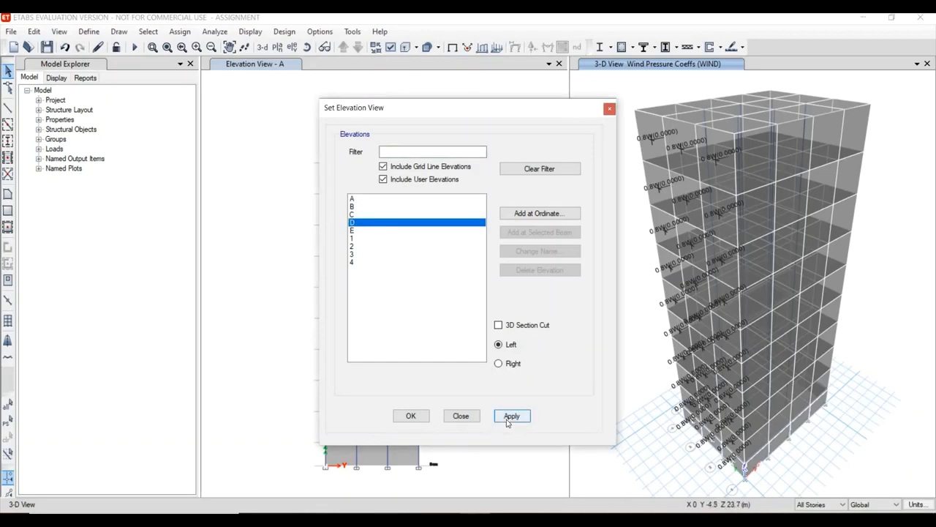
{"action": "left_click", "coordinate": [416, 419]}
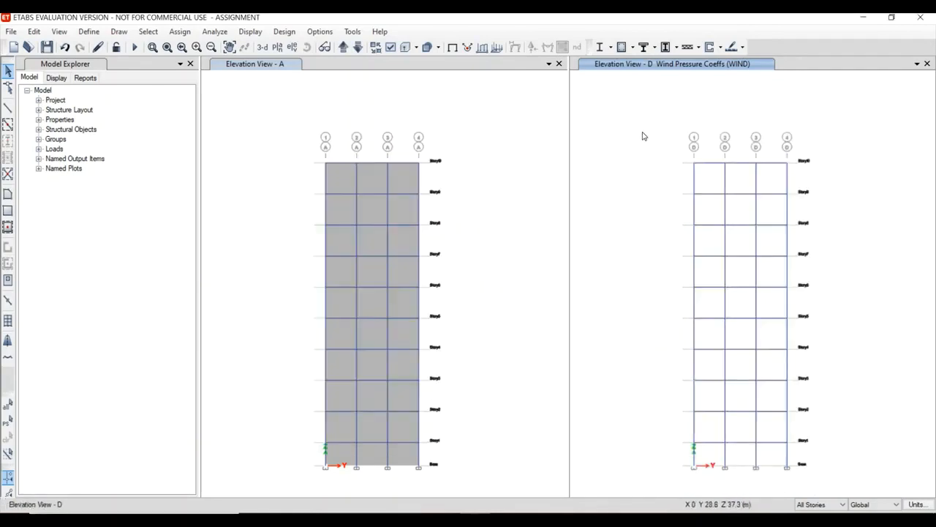
{"action": "left_click", "coordinate": [262, 46]}
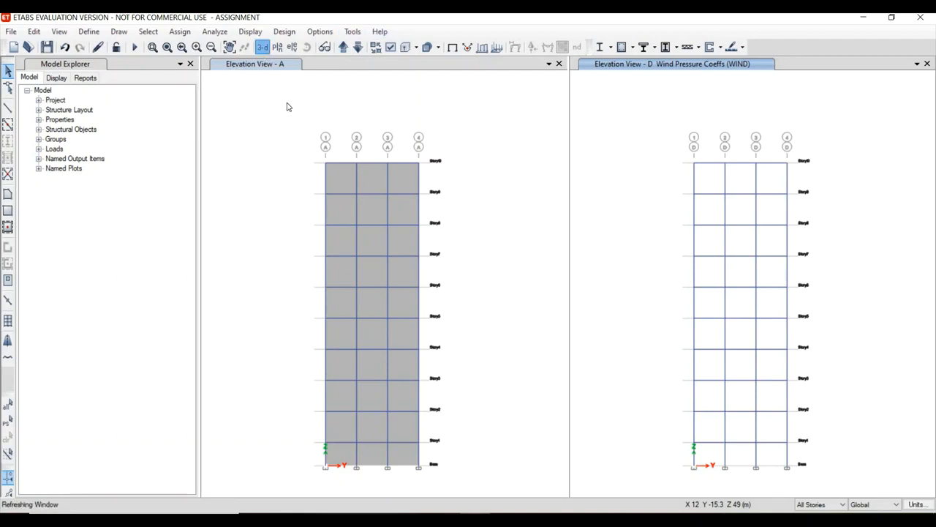
Replace the grid line A elevation view with the elevation along grid line E.
{"action": "left_click", "coordinate": [287, 115]}
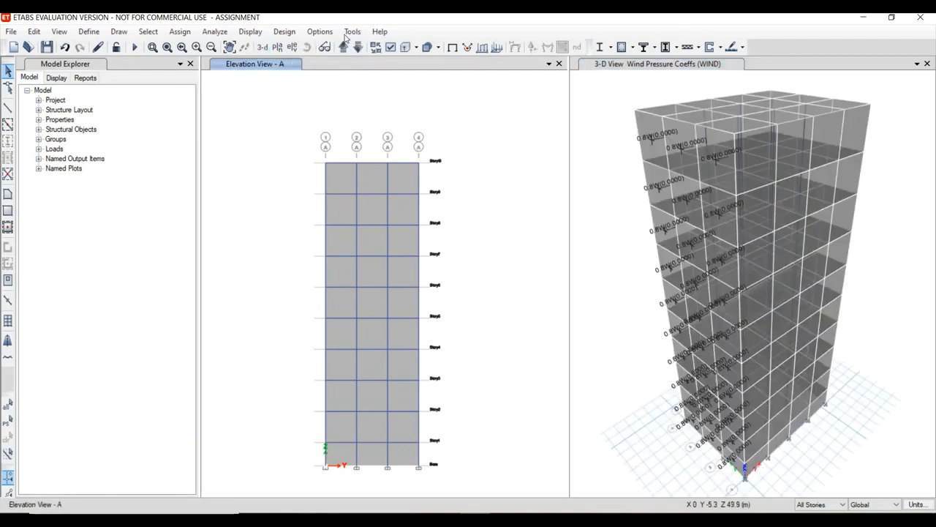
{"action": "left_click", "coordinate": [290, 47]}
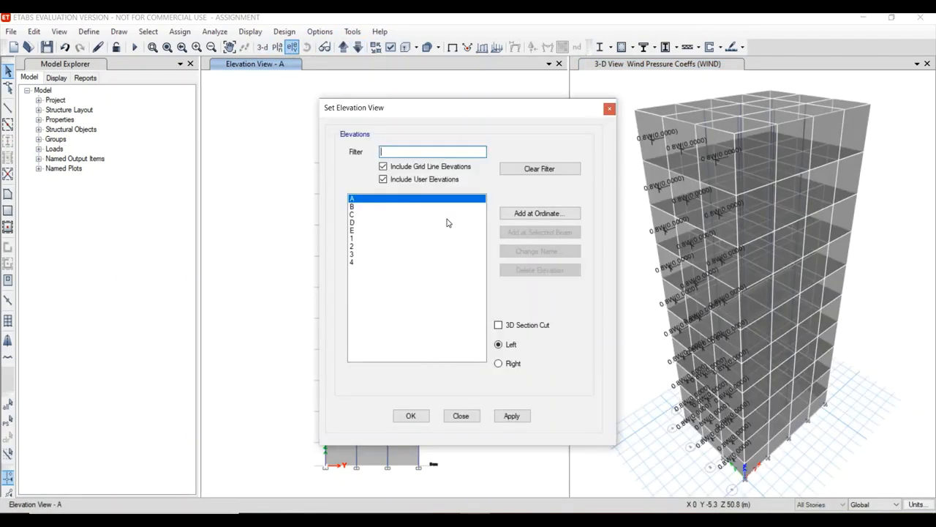
{"action": "left_click", "coordinate": [353, 222]}
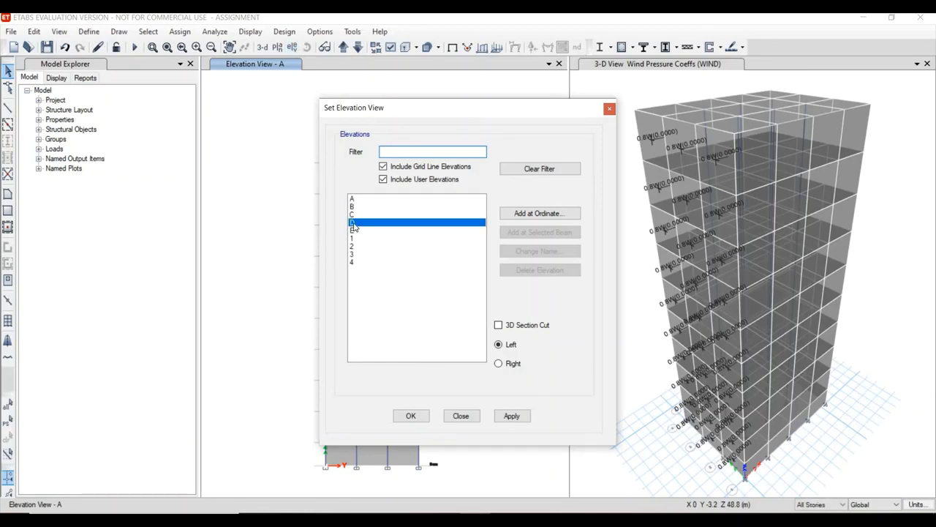
{"action": "left_click", "coordinate": [355, 230]}
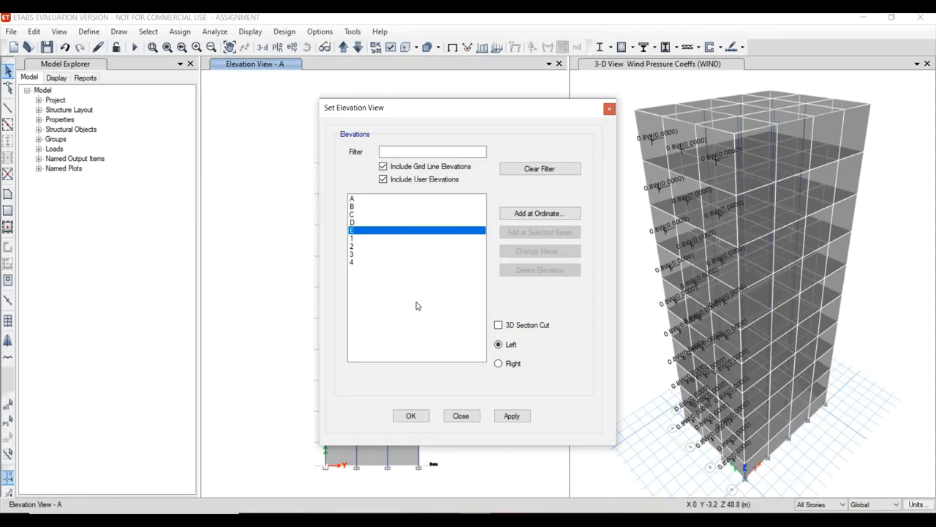
{"action": "left_click", "coordinate": [510, 416]}
{"action": "left_click", "coordinate": [406, 417]}
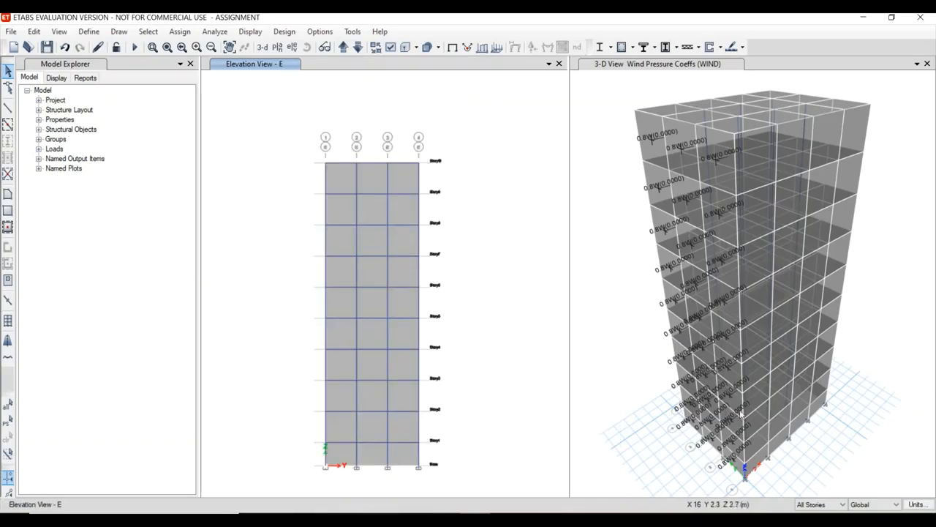
Check Table 5 in the IS 875 PDF and assign a leeward Cp of -0.25 for the WIND pattern to the grid line E wall panels.
{"action": "left_click", "coordinate": [334, 421]}
{"action": "left_click", "coordinate": [410, 427]}
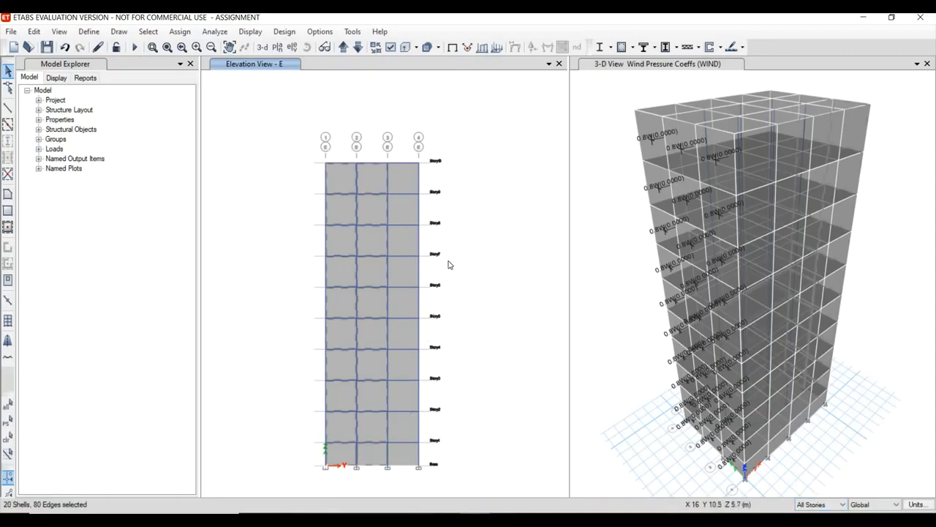
{"action": "left_click", "coordinate": [185, 33]}
{"action": "mouse_move", "coordinate": [288, 161]}
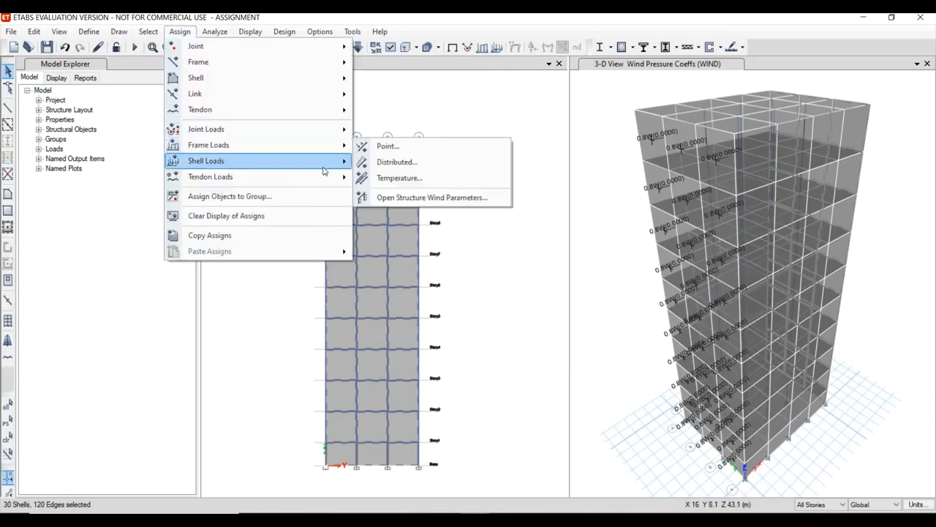
{"action": "left_click", "coordinate": [399, 230]}
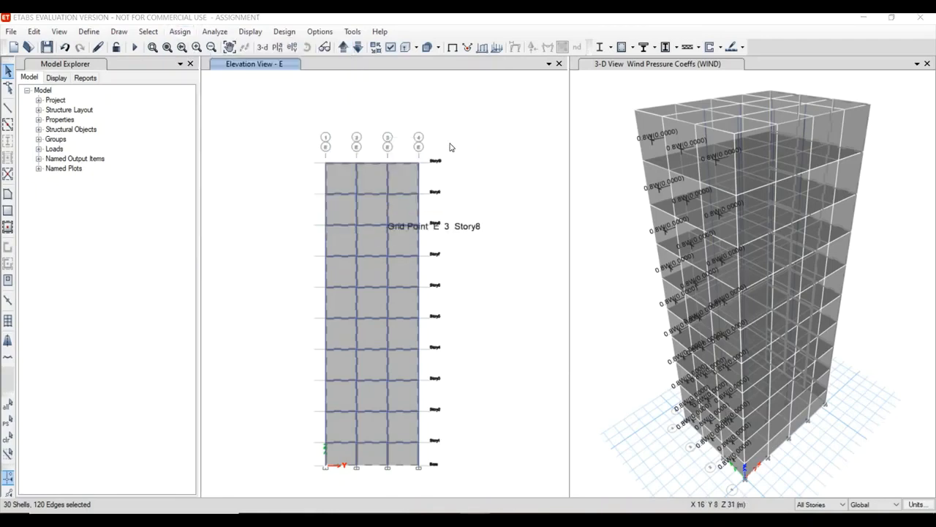
{"action": "key", "text": "alt+Tab"}
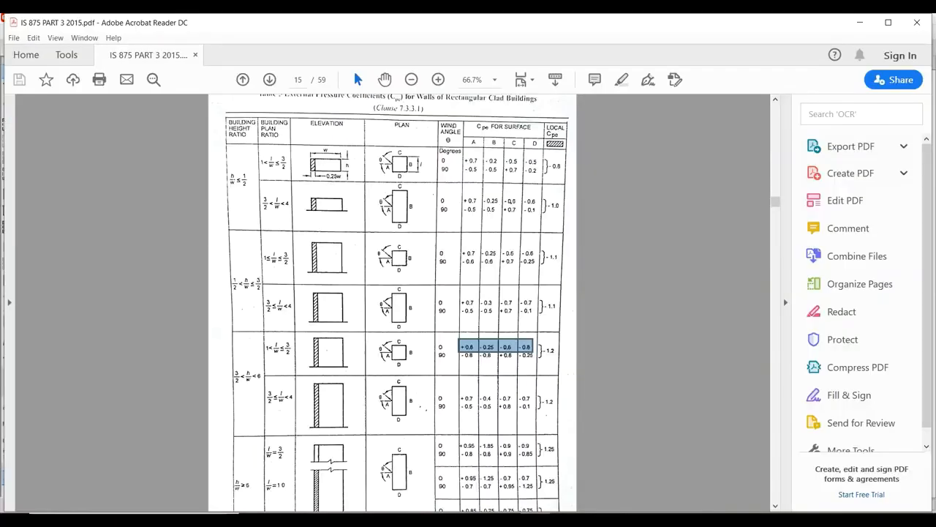
{"action": "key", "text": "alt+Tab"}
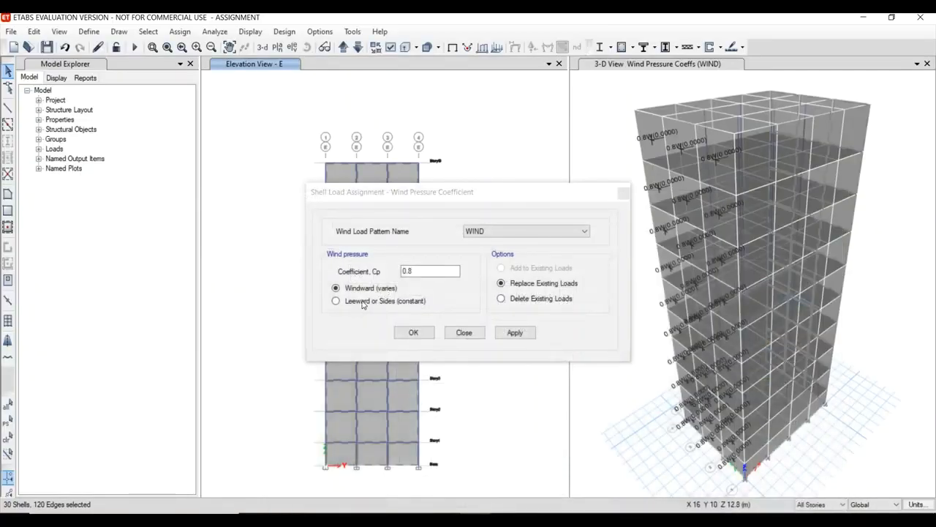
{"action": "left_click", "coordinate": [358, 301]}
{"action": "left_click", "coordinate": [422, 271]}
{"action": "double_click", "coordinate": [401, 281]}
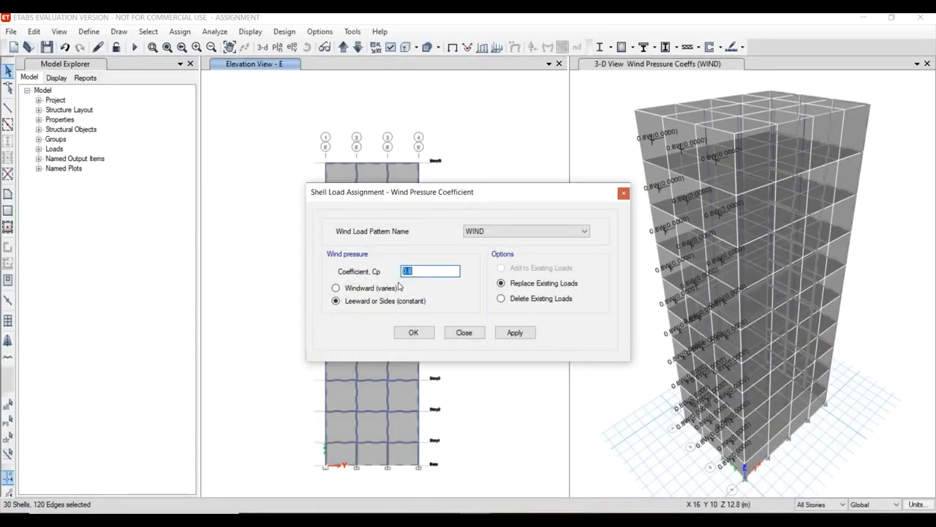
{"action": "type", "text": "-"}
{"action": "left_click", "coordinate": [514, 332]}
{"action": "left_click", "coordinate": [412, 333]}
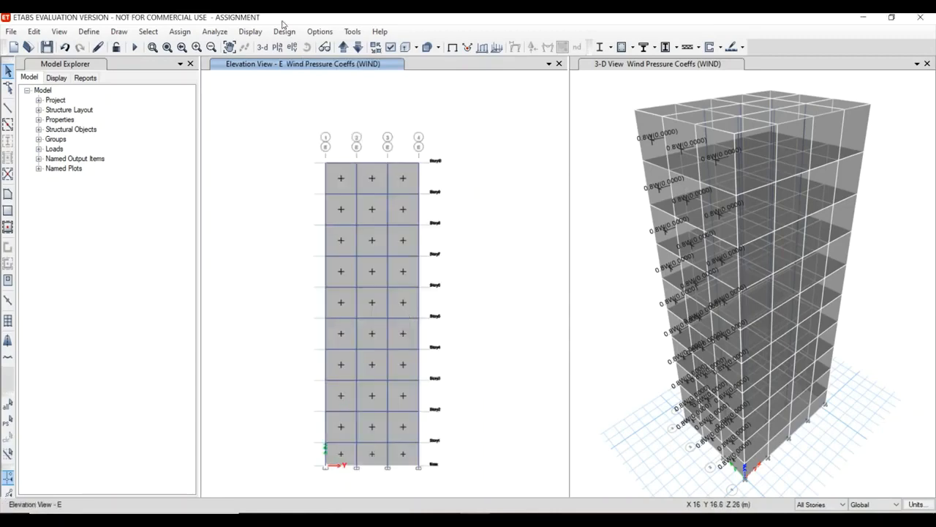
Review the assigned wind coefficients on the Story4 plan, and replace that plan with the elevation along grid line 1.
{"action": "left_click", "coordinate": [281, 47]}
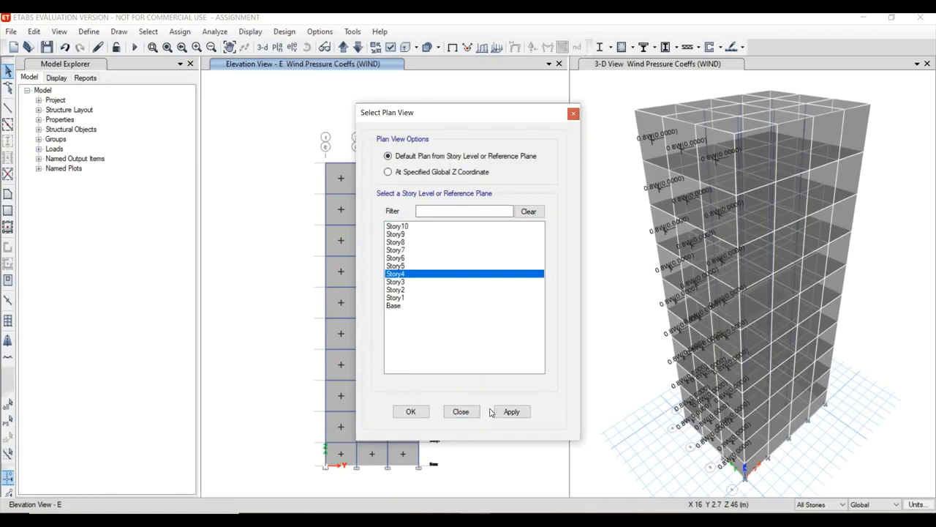
{"action": "left_click", "coordinate": [412, 411]}
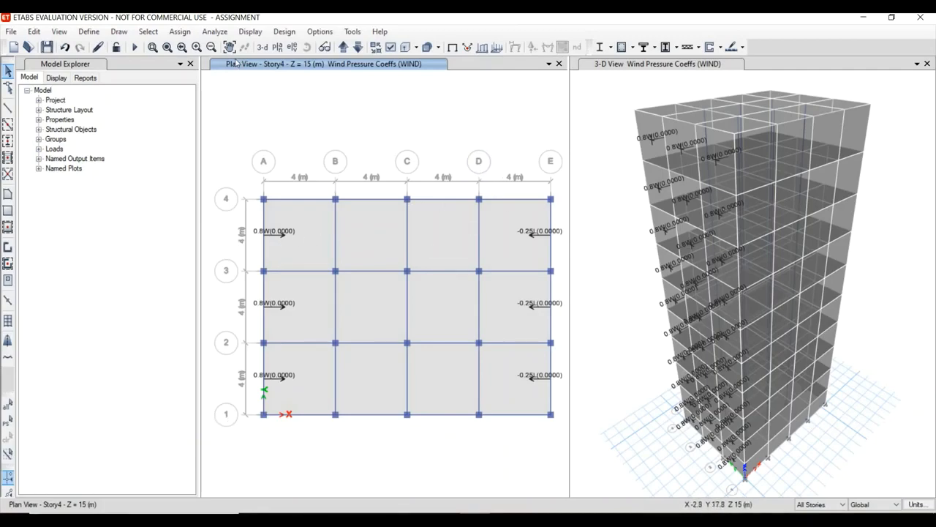
{"action": "left_click", "coordinate": [291, 48]}
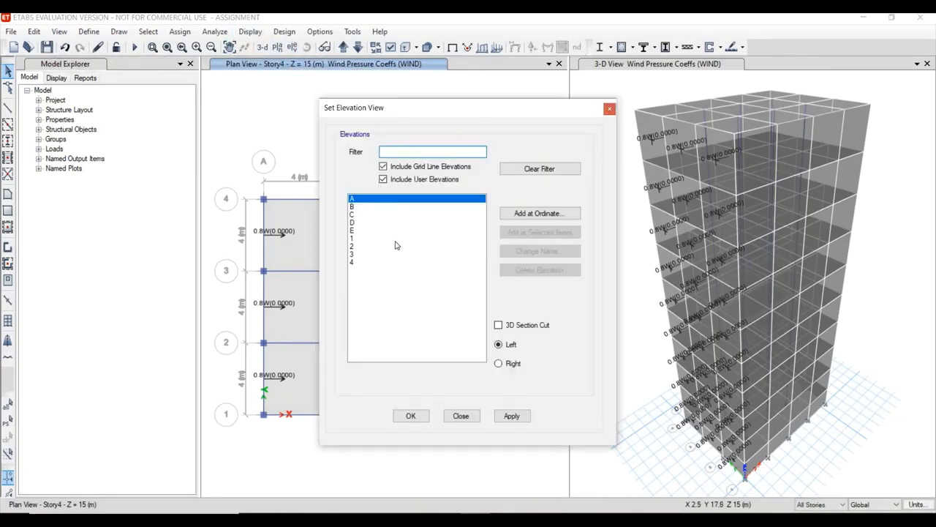
{"action": "left_click", "coordinate": [394, 240]}
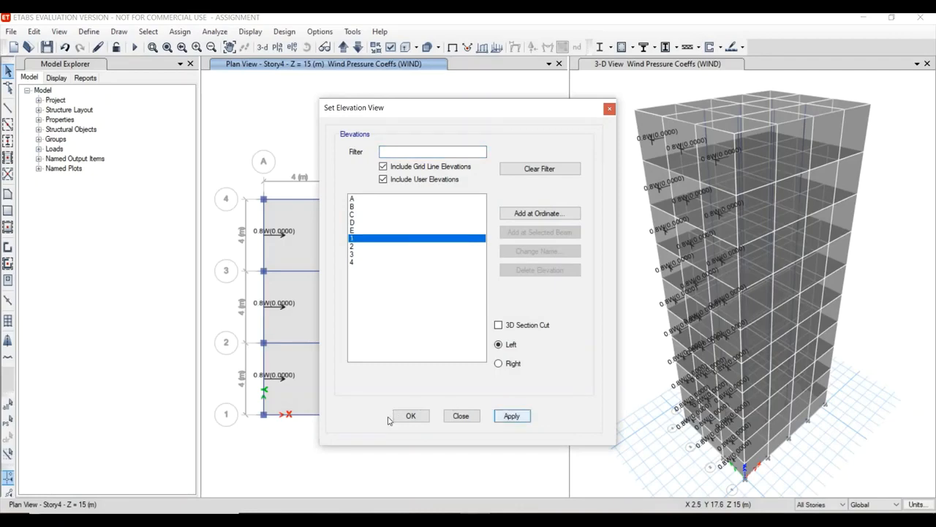
{"action": "left_click", "coordinate": [410, 416]}
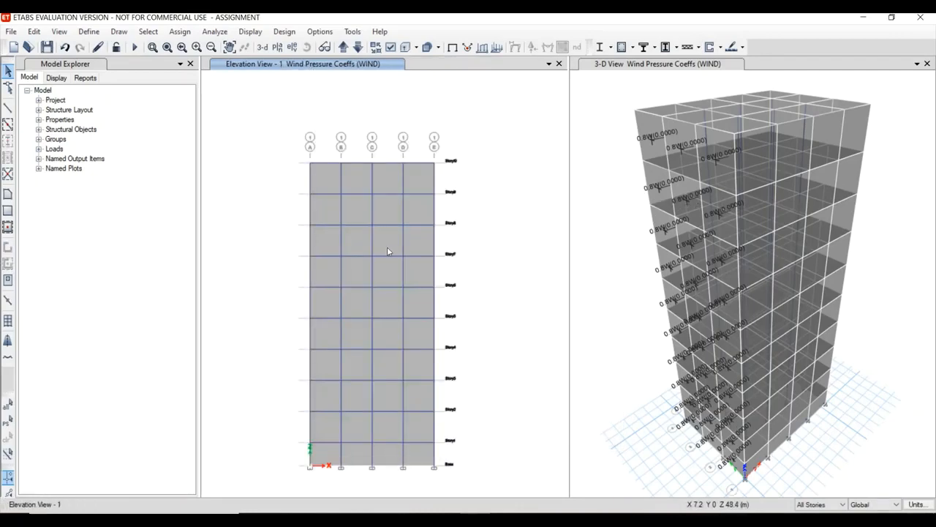
Check Table 5 in the PDF and assign a Leeward or Sides Cp of -0.8 for the WIND pattern to all grid line 1 wall panels.
{"action": "left_click", "coordinate": [353, 214]}
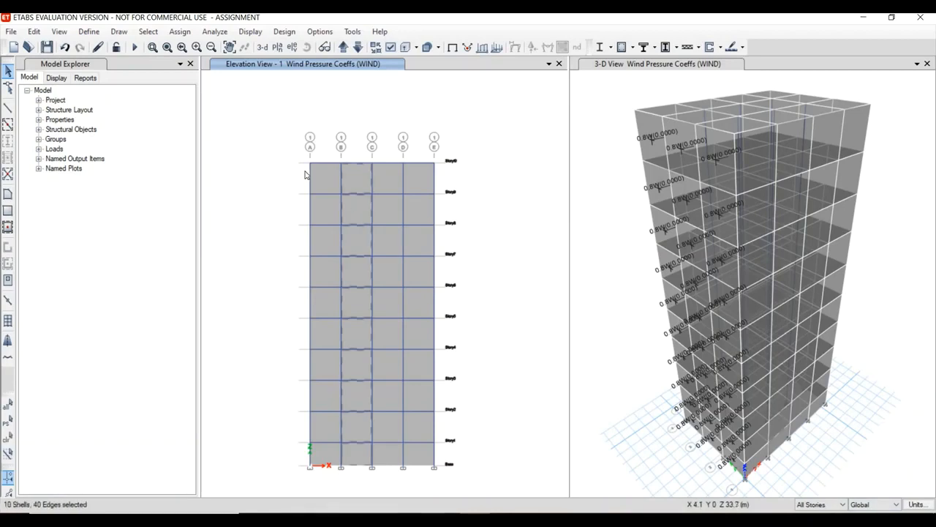
{"action": "left_click", "coordinate": [331, 210]}
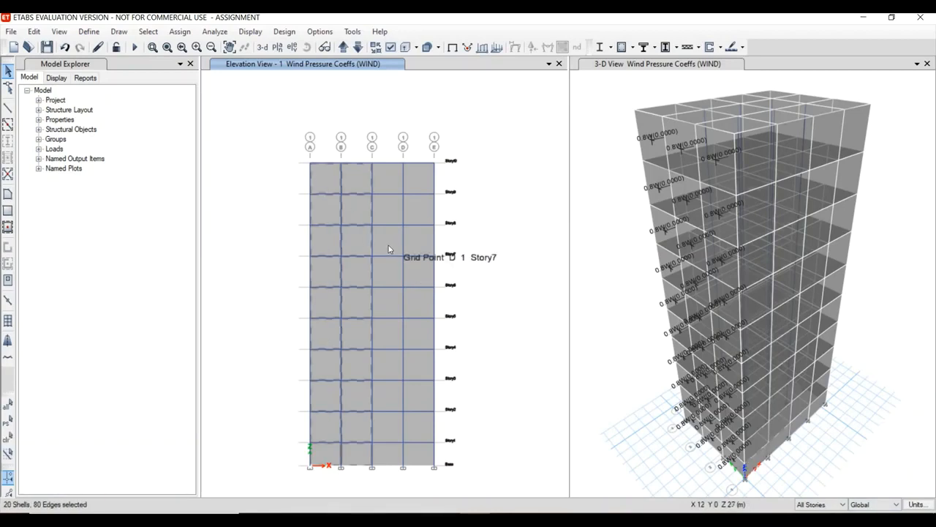
{"action": "left_click", "coordinate": [409, 246]}
{"action": "left_click", "coordinate": [388, 245]}
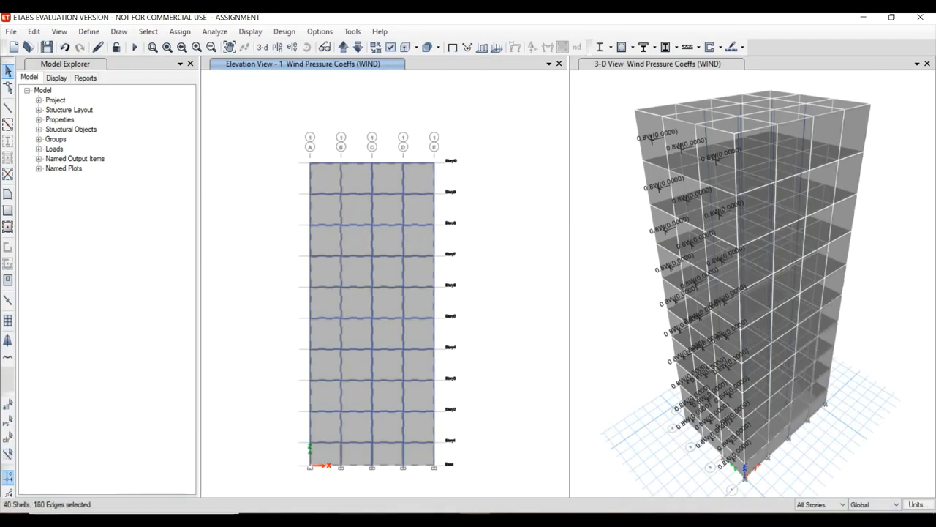
{"action": "left_click", "coordinate": [179, 32]}
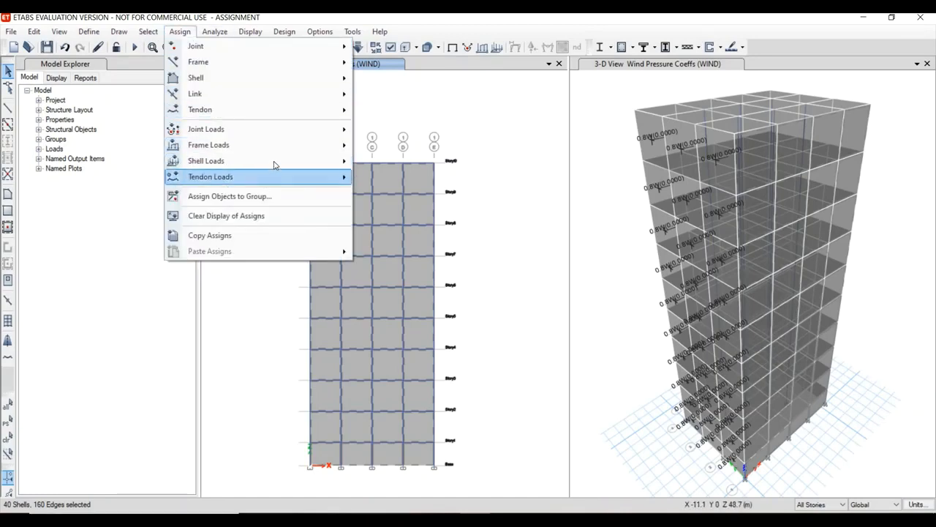
{"action": "mouse_move", "coordinate": [276, 162]}
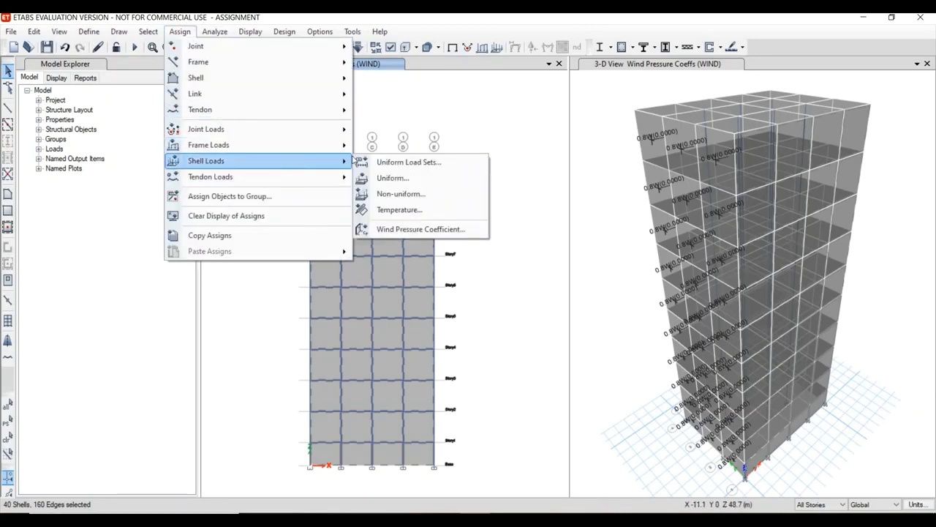
{"action": "left_click", "coordinate": [395, 229]}
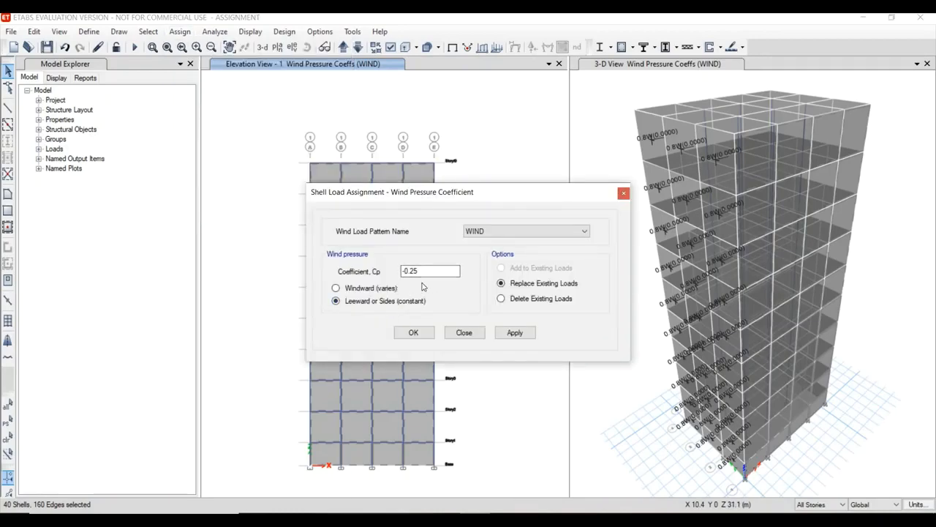
{"action": "key", "text": "alt+Tab"}
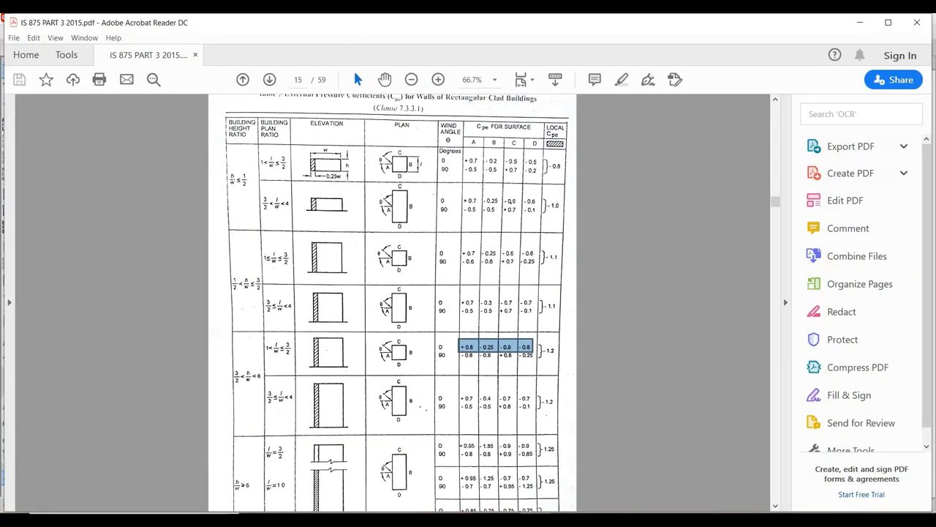
{"action": "key", "text": "alt+Tab"}
{"action": "left_click", "coordinate": [354, 303]}
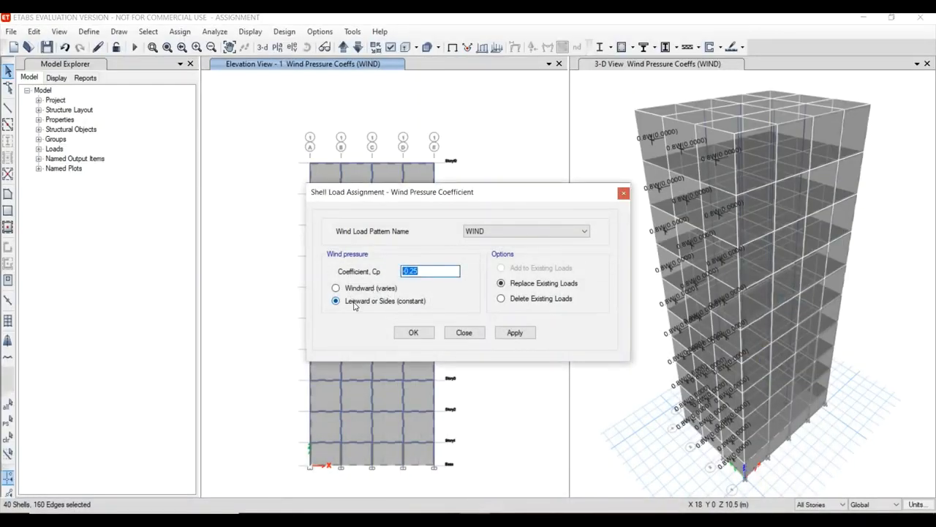
{"action": "type", "text": "-0.8"}
{"action": "left_click", "coordinate": [515, 332]}
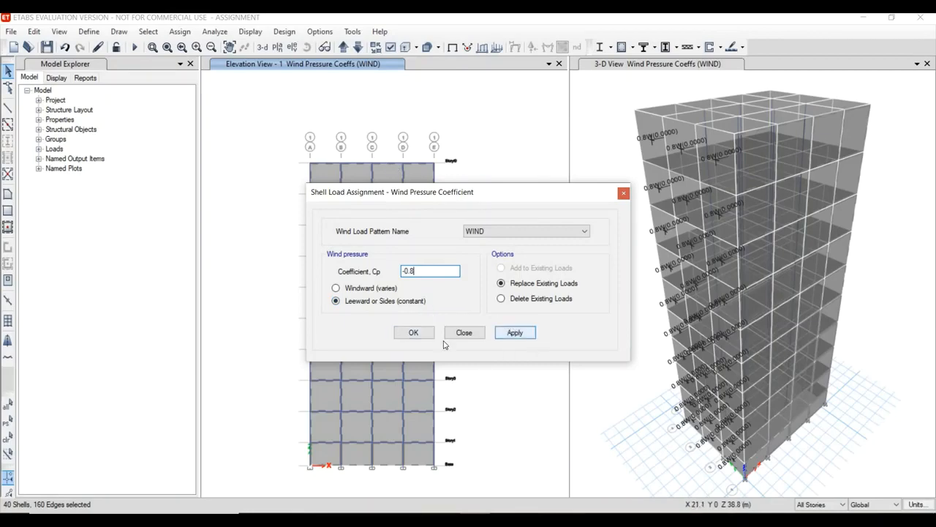
{"action": "left_click", "coordinate": [414, 334]}
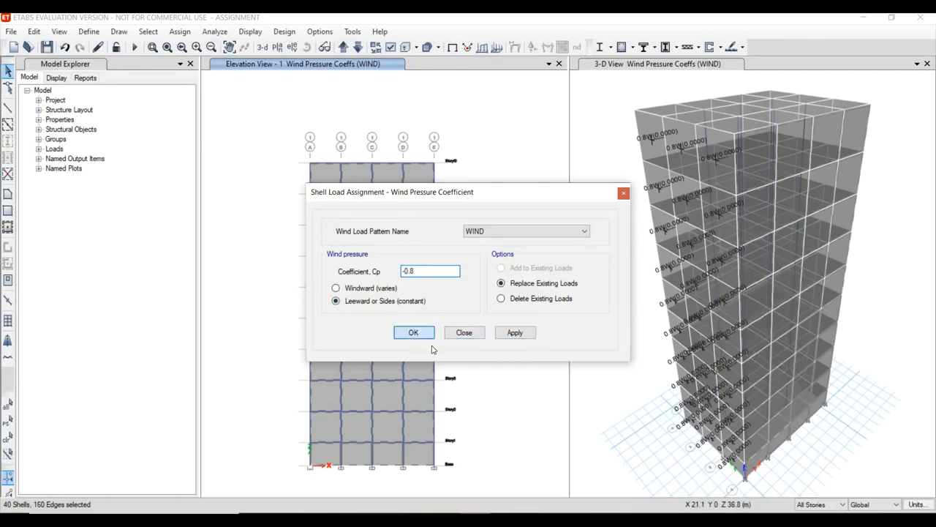
{"action": "left_click", "coordinate": [423, 334]}
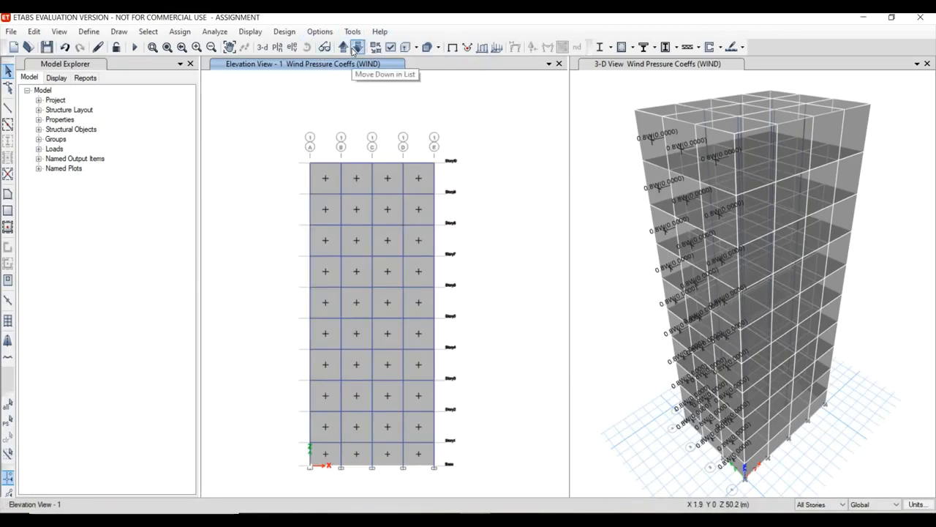
Review the wind coefficients on the Story7 plan, and replace that plan with the elevation along grid line 4.
{"action": "left_click", "coordinate": [277, 49]}
{"action": "left_click", "coordinate": [401, 249]}
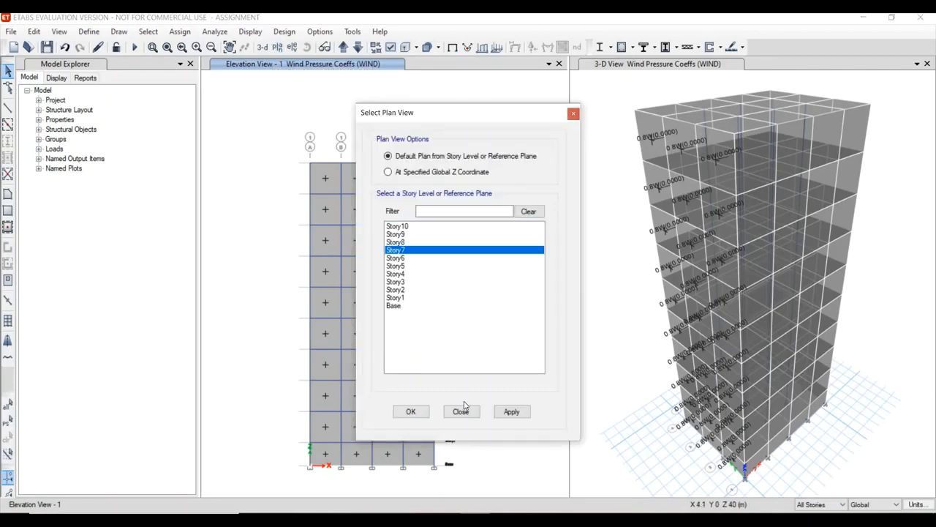
{"action": "left_click", "coordinate": [411, 412]}
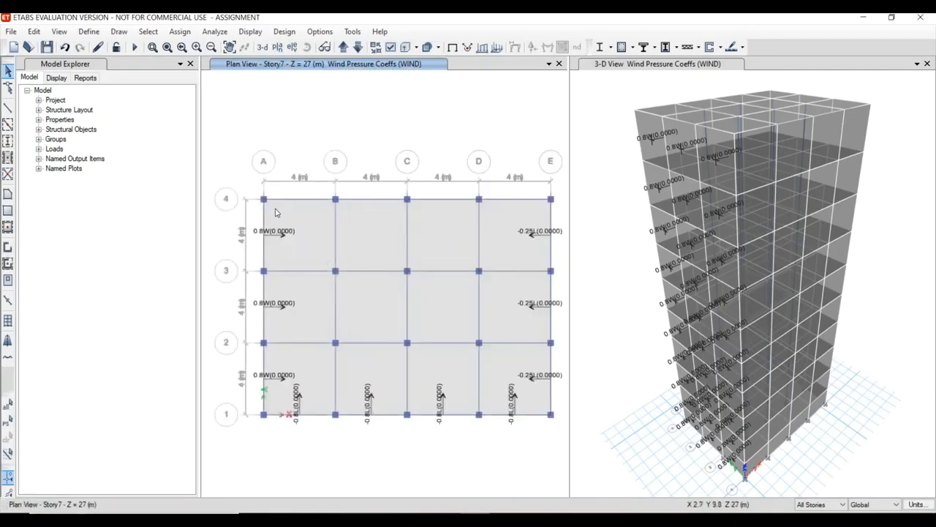
{"action": "left_click", "coordinate": [292, 47]}
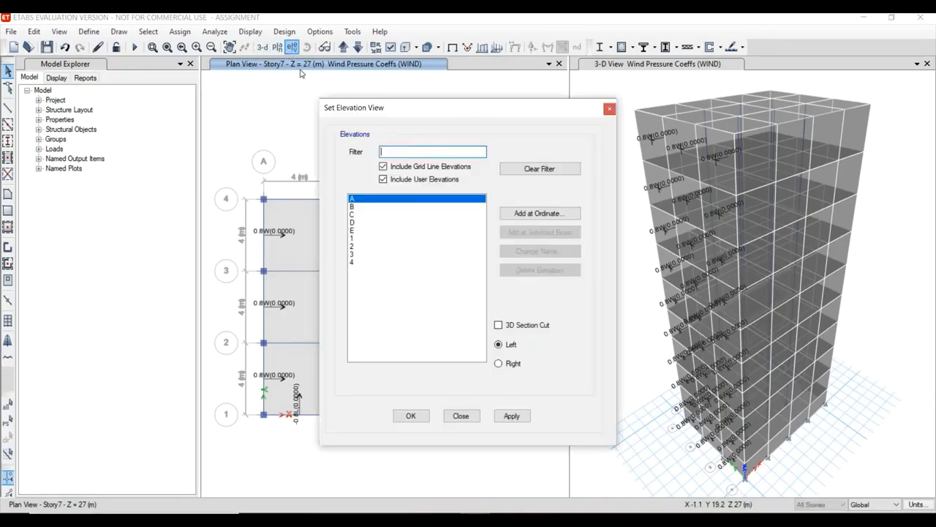
{"action": "left_click", "coordinate": [355, 263]}
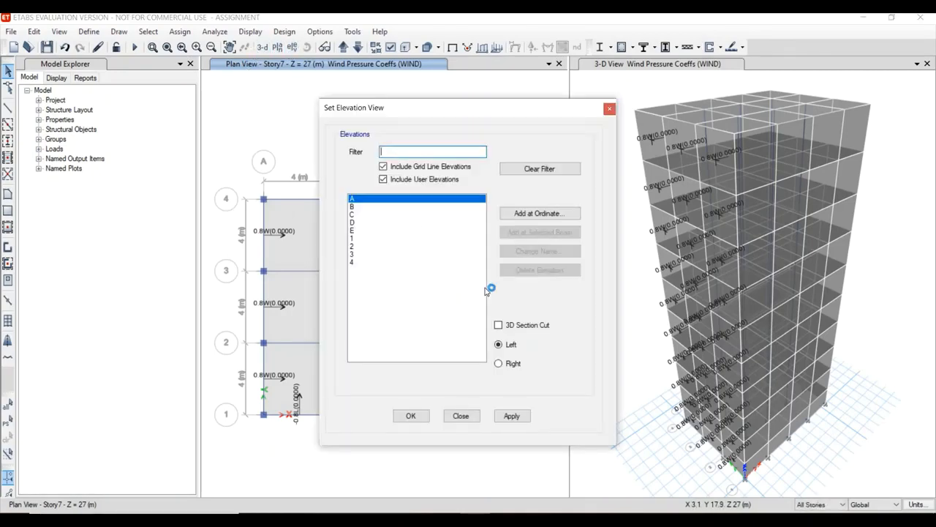
{"action": "left_click", "coordinate": [411, 417]}
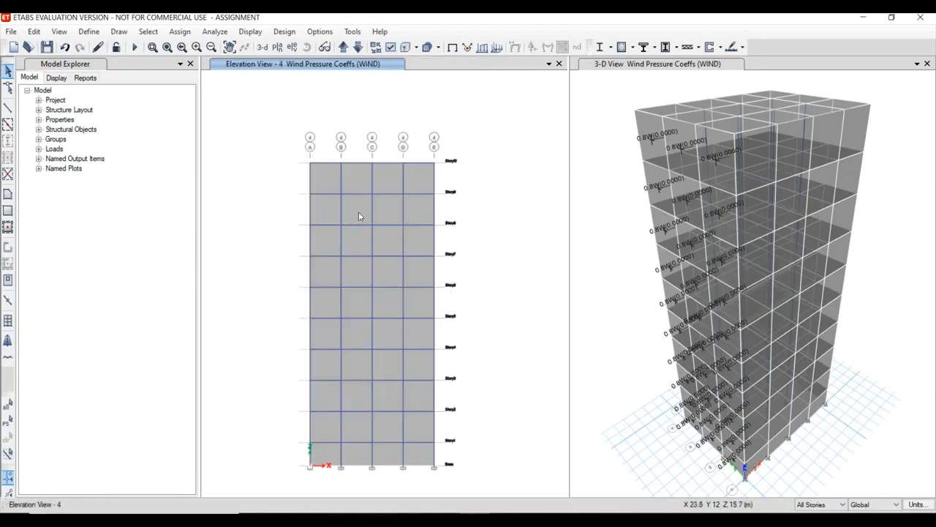
Assign a Leeward or Sides wind pressure coefficient Cp of -0.8 for the WIND pattern to all grid line 4 wall panels.
{"action": "left_click", "coordinate": [388, 208]}
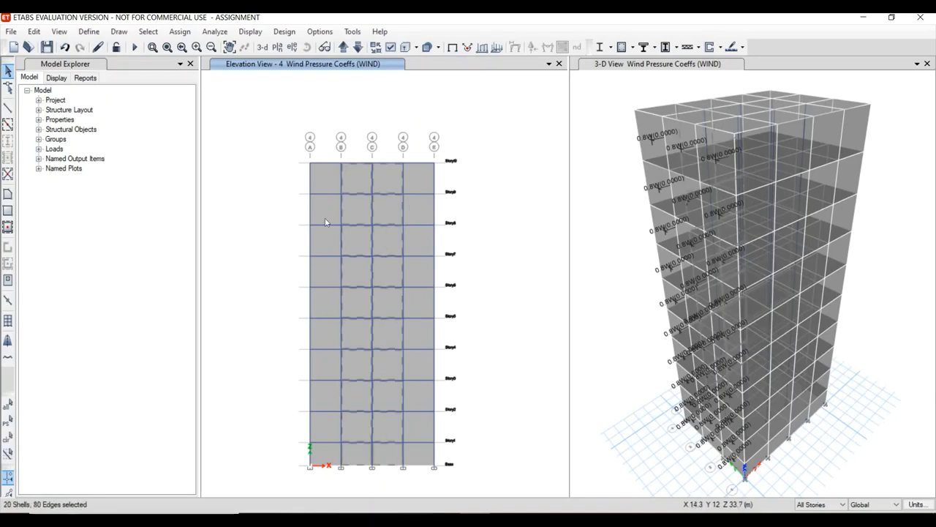
{"action": "left_click", "coordinate": [327, 206]}
{"action": "left_click", "coordinate": [415, 206]}
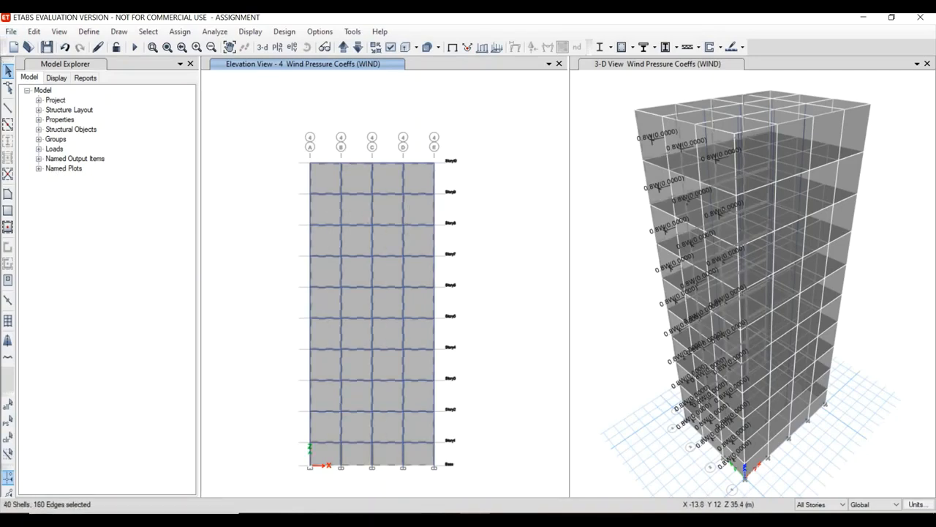
{"action": "left_click", "coordinate": [180, 32]}
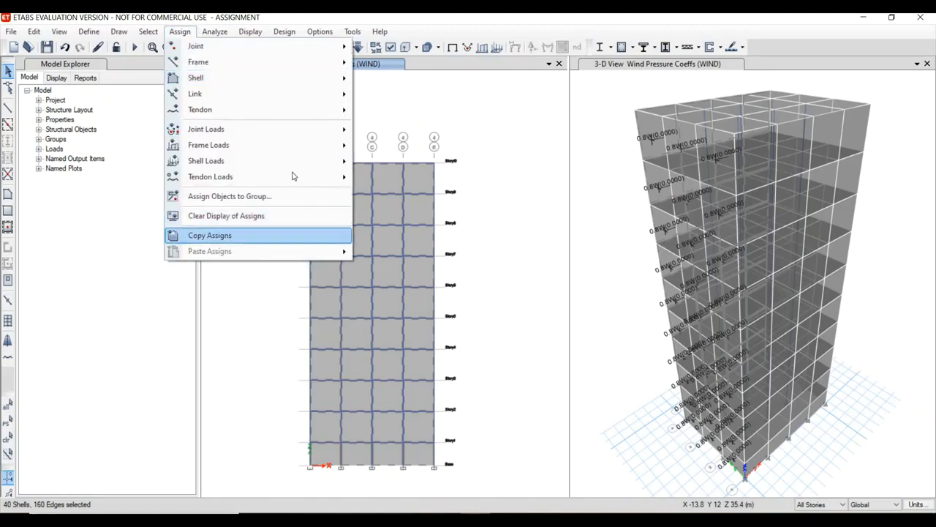
{"action": "mouse_move", "coordinate": [299, 164]}
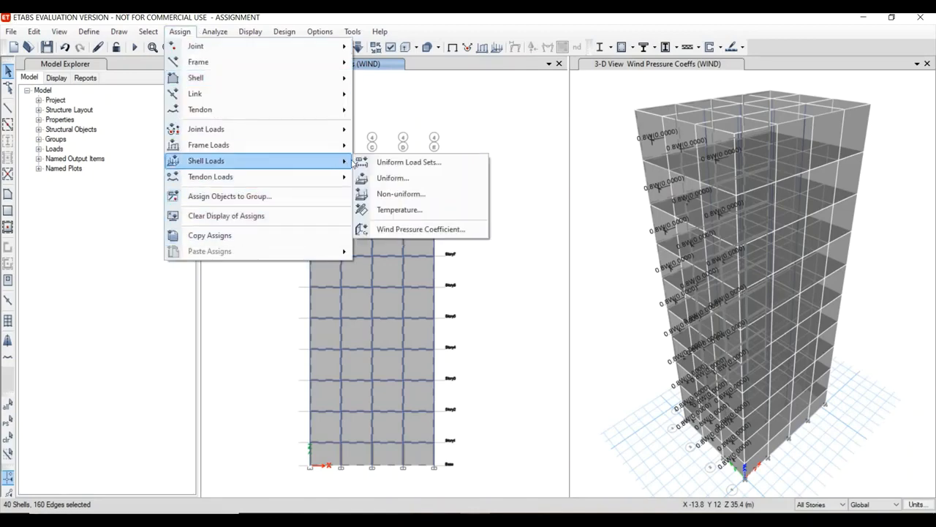
{"action": "left_click", "coordinate": [384, 231]}
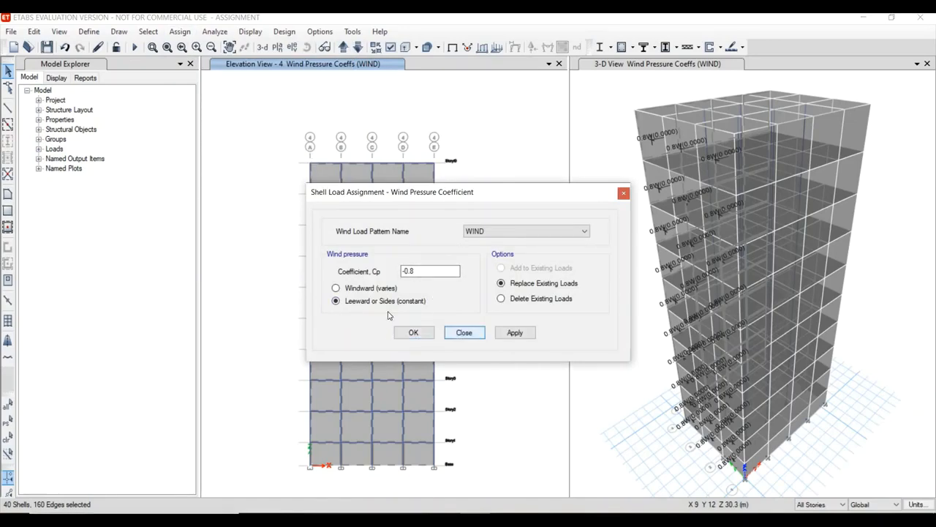
{"action": "left_click", "coordinate": [426, 335]}
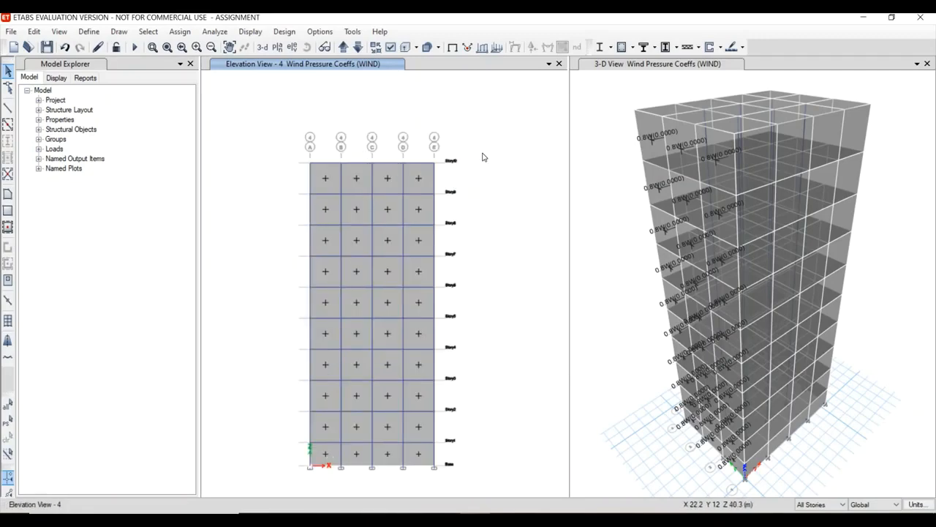
Replace the grid line 4 elevation with the Story7 plan and examine the wind pressure coefficients along all four building faces.
{"action": "left_click", "coordinate": [277, 48]}
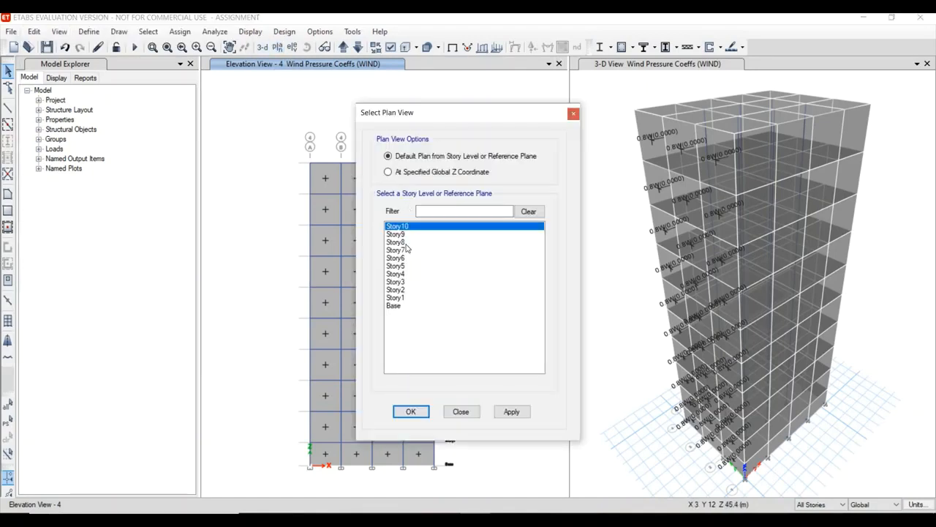
{"action": "left_click", "coordinate": [399, 250]}
{"action": "left_click", "coordinate": [411, 412]}
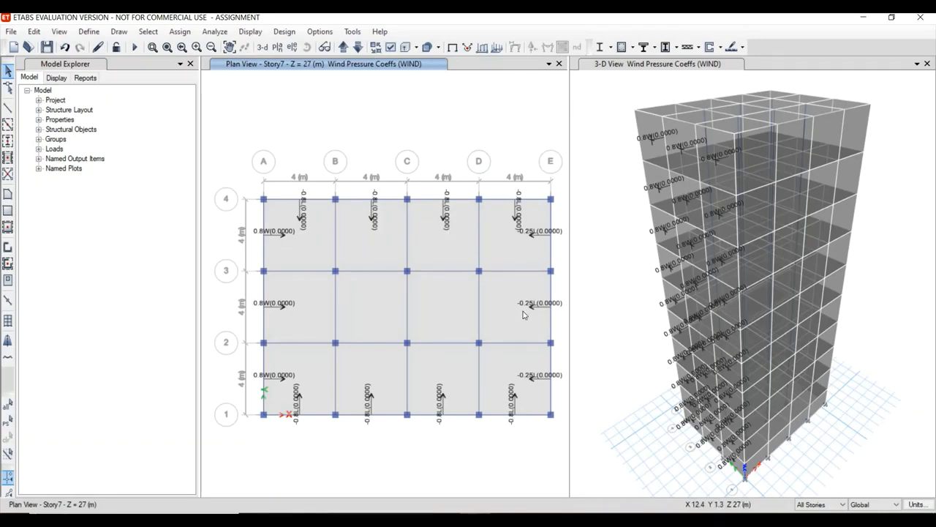
{"action": "scroll", "coordinate": [540, 303], "scroll_direction": "down", "scroll_amount": 3}
{"action": "scroll", "coordinate": [538, 305], "scroll_direction": "up", "scroll_amount": 5}
{"action": "scroll", "coordinate": [537, 321], "scroll_direction": "down", "scroll_amount": 1}
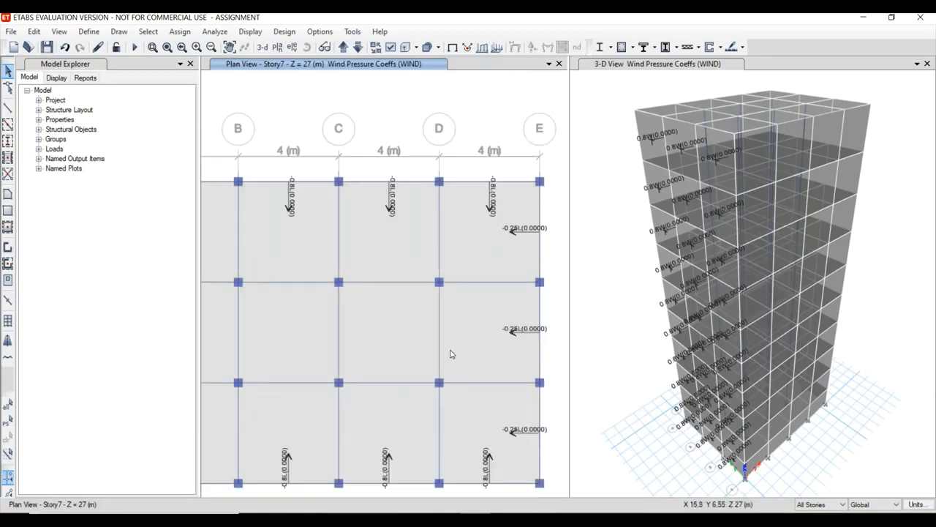
{"action": "scroll", "coordinate": [451, 354], "scroll_direction": "down", "scroll_amount": 3}
{"action": "scroll", "coordinate": [428, 271], "scroll_direction": "up", "scroll_amount": 2}
{"action": "scroll", "coordinate": [428, 271], "scroll_direction": "down", "scroll_amount": 2}
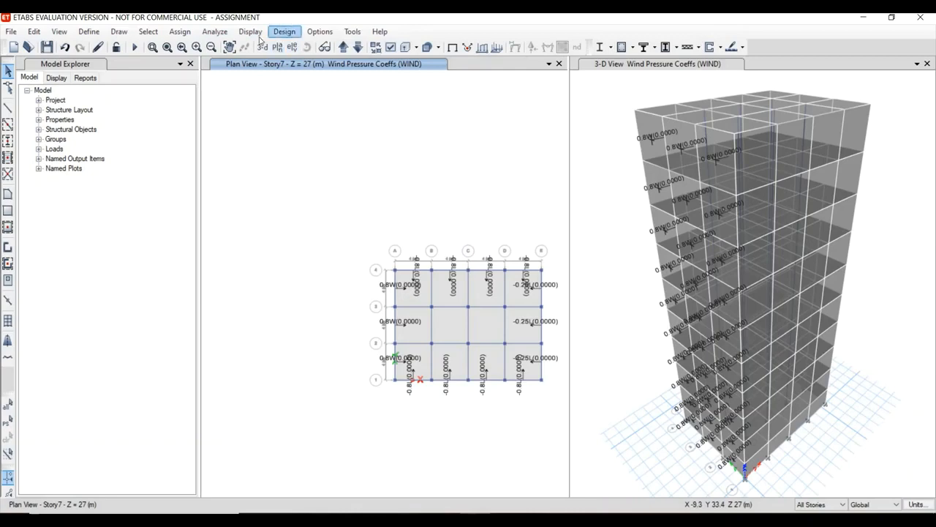
Add the default design load combinations for Concrete Frame Design to the model.
{"action": "left_click", "coordinate": [217, 32]}
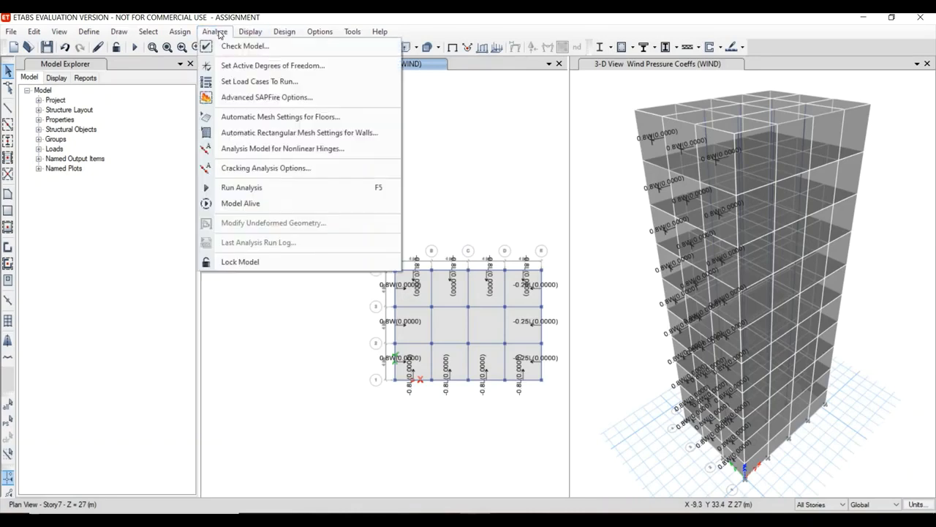
{"action": "left_click", "coordinate": [115, 42]}
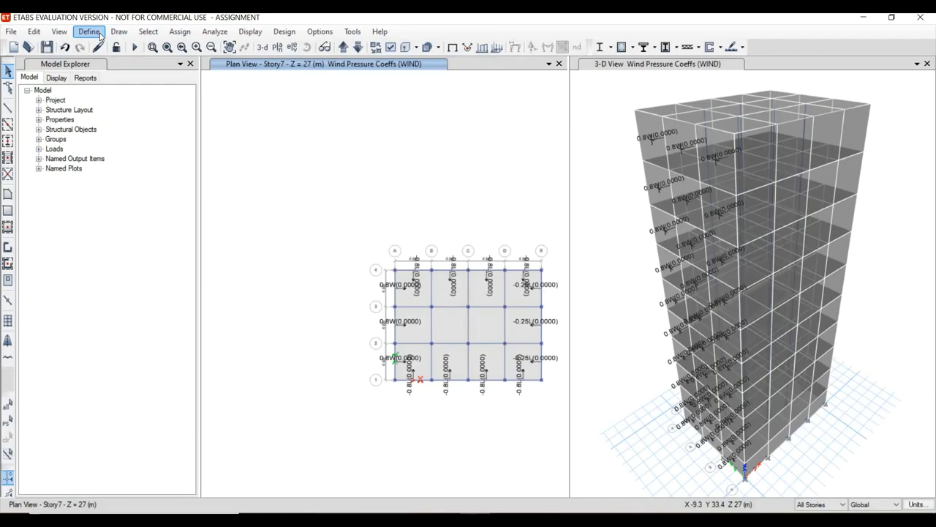
{"action": "left_click", "coordinate": [100, 37]}
{"action": "left_click", "coordinate": [168, 338]}
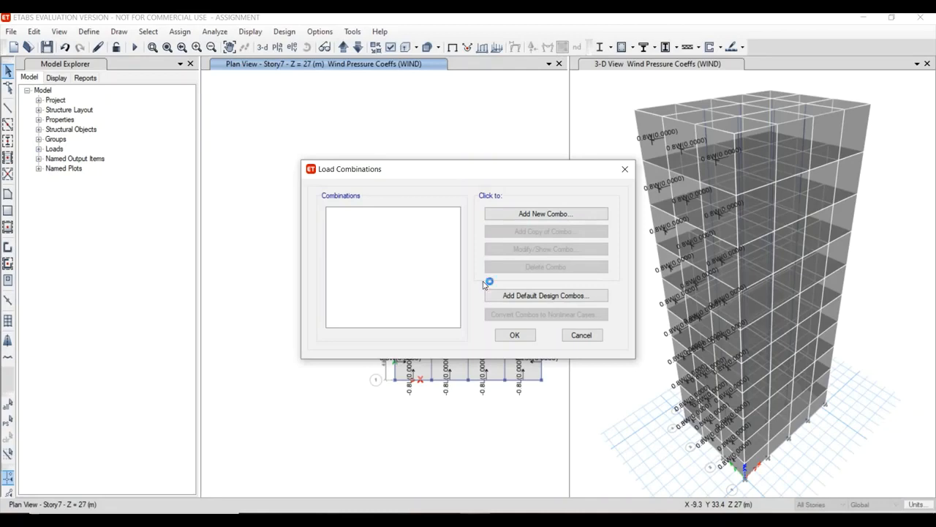
{"action": "left_click", "coordinate": [514, 296]}
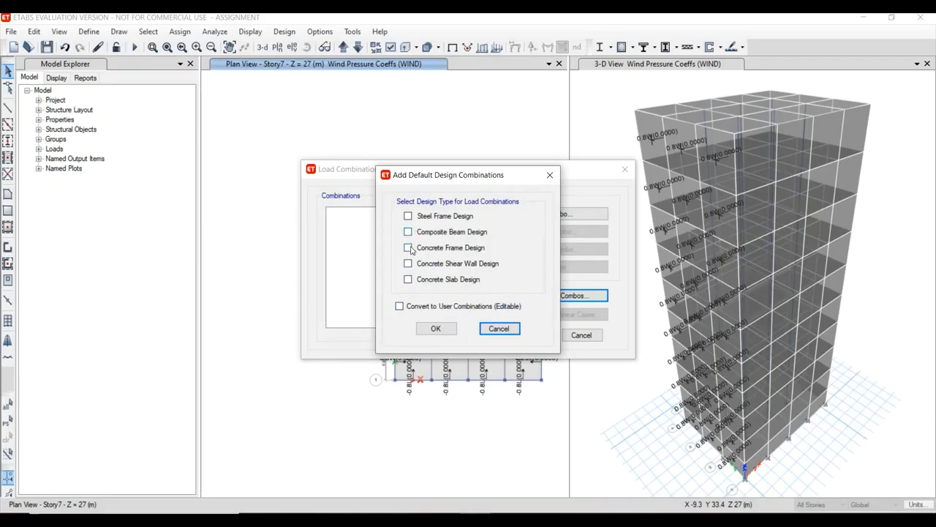
{"action": "left_click", "coordinate": [408, 248]}
{"action": "left_click", "coordinate": [430, 328]}
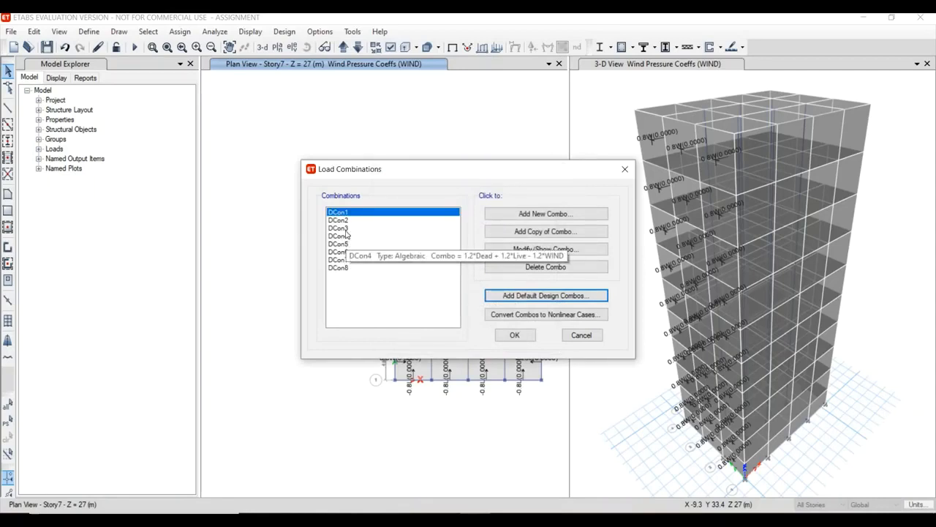
{"action": "left_click", "coordinate": [515, 334]}
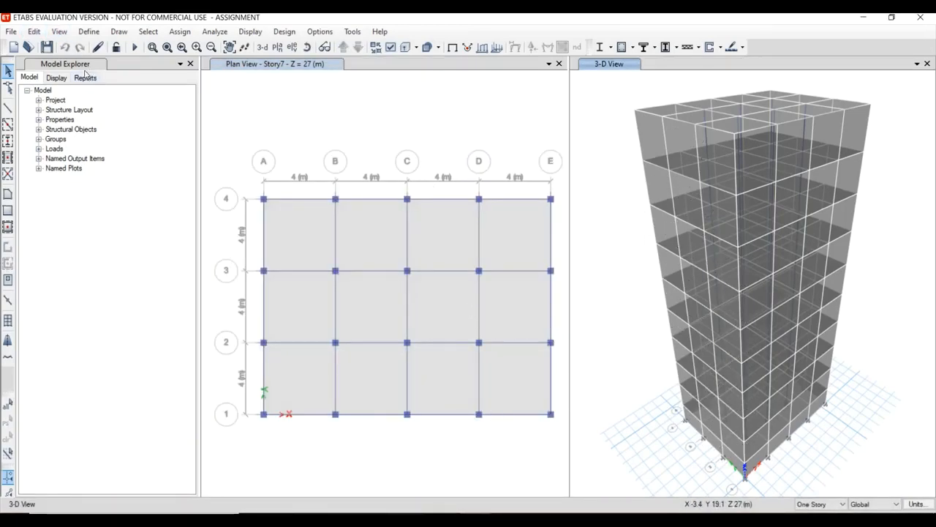
Set the Modal load case to Do Not Run, and run the analysis for the Dead, Live and WIND cases.
{"action": "left_click", "coordinate": [214, 33]}
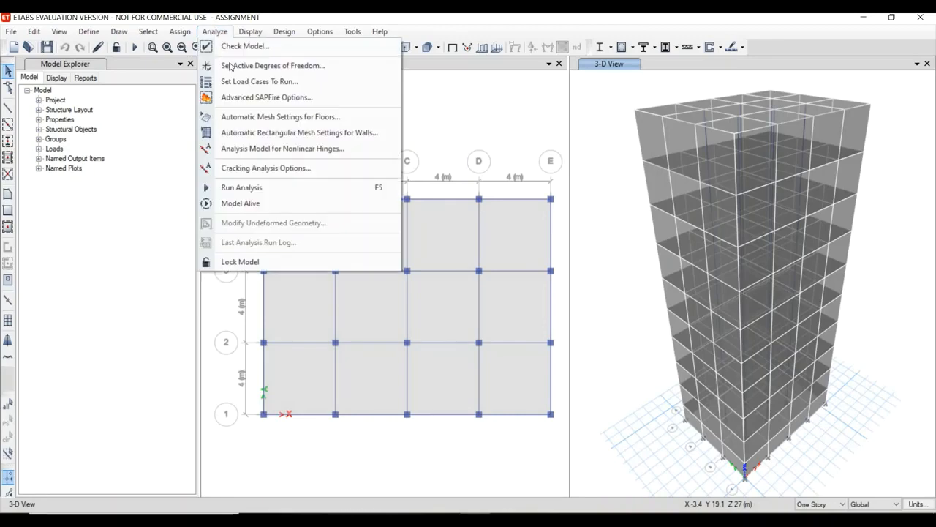
{"action": "left_click", "coordinate": [246, 86]}
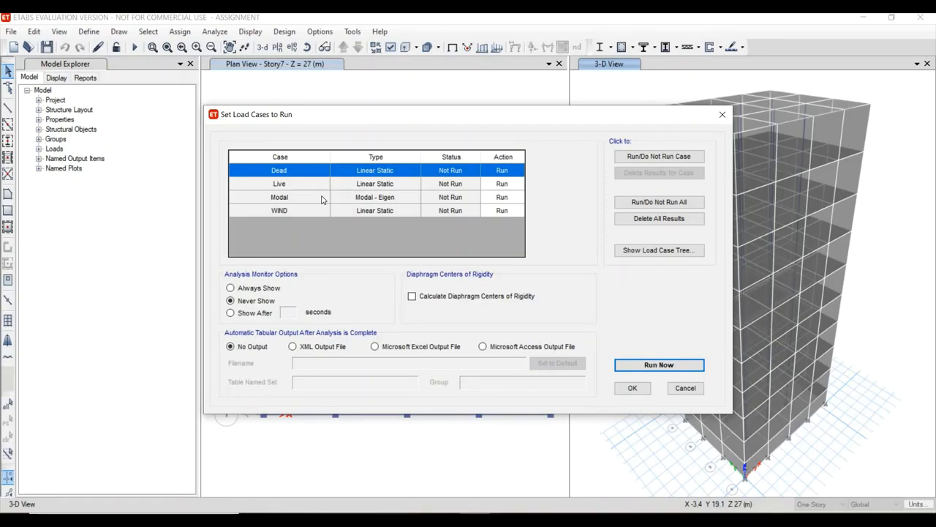
{"action": "left_click", "coordinate": [322, 199]}
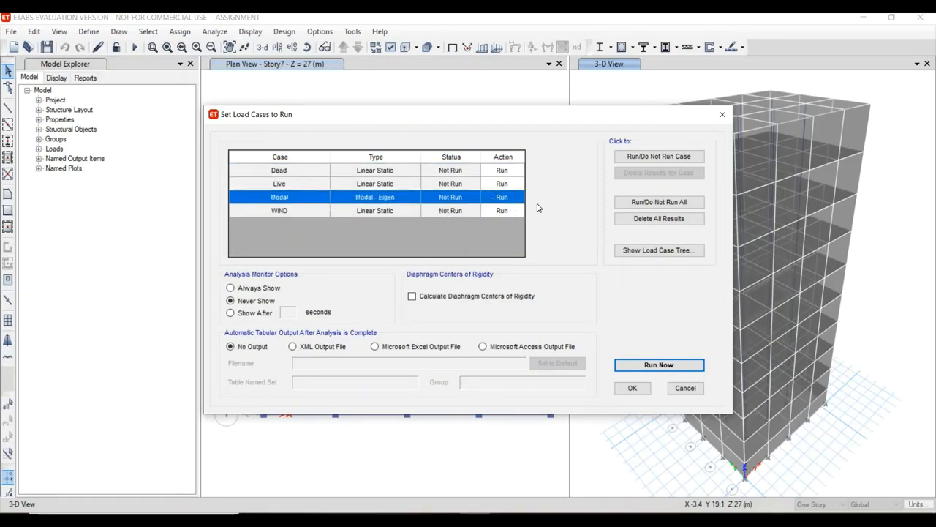
{"action": "left_click", "coordinate": [650, 158]}
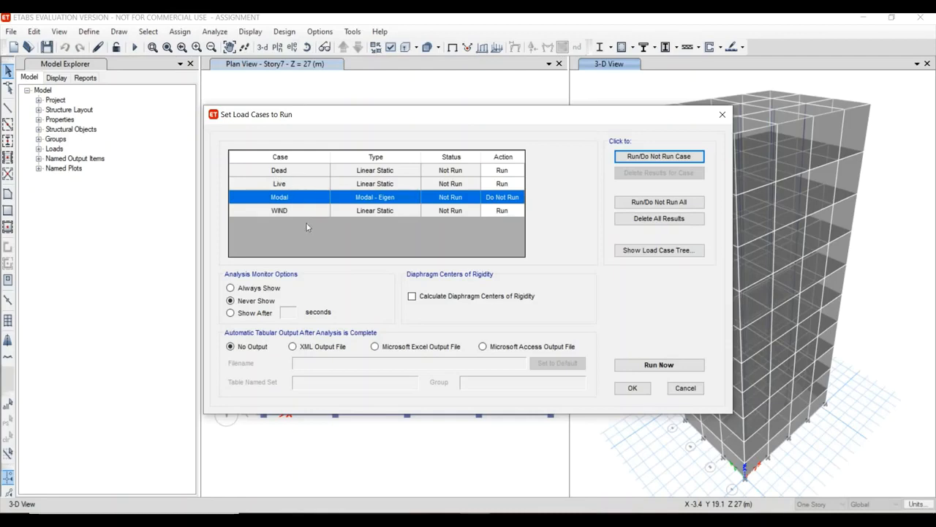
{"action": "left_click", "coordinate": [645, 368]}
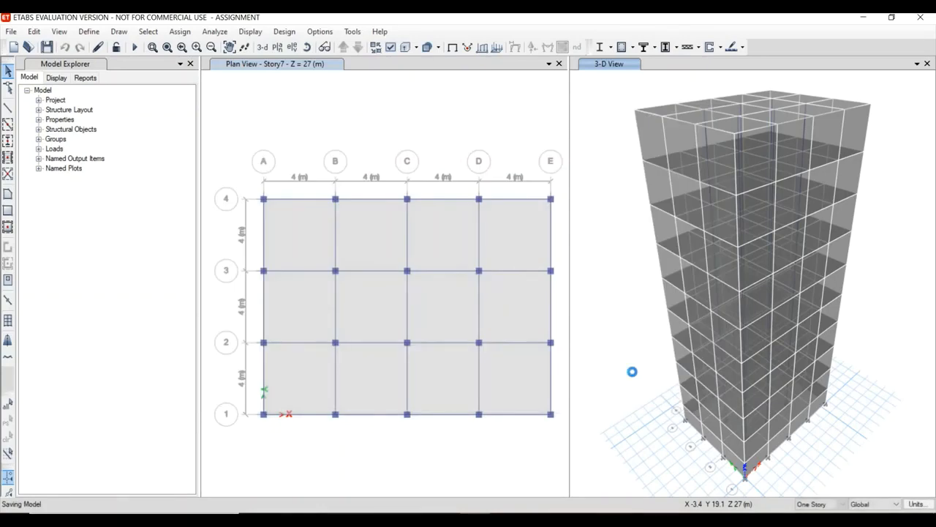
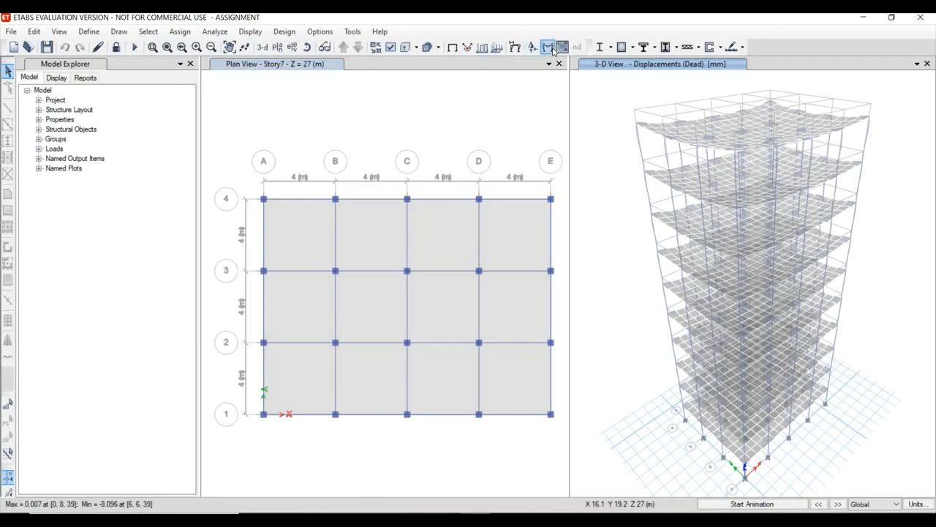
Display the filled Moment 3-3 diagrams of all frames for the Dead load case in the 3-D view and examine them.
{"action": "left_click", "coordinate": [250, 31]}
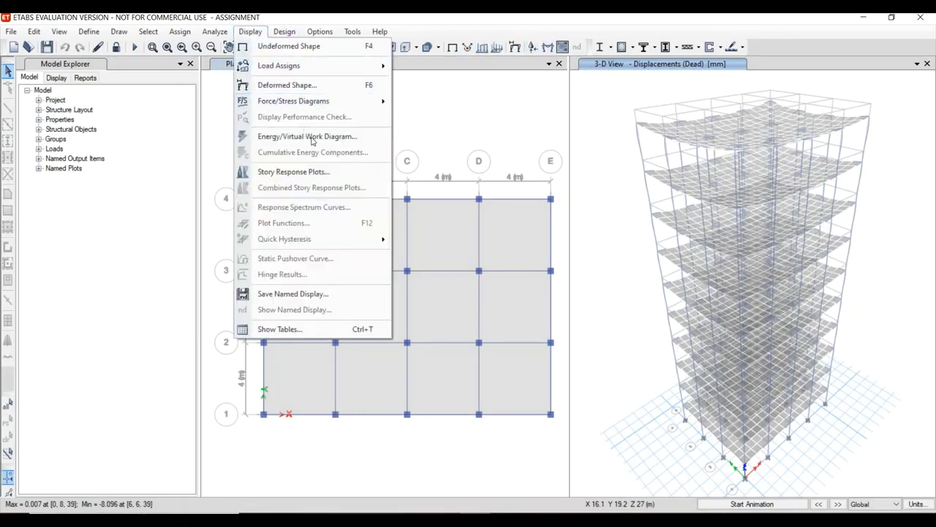
{"action": "mouse_move", "coordinate": [351, 101]}
{"action": "left_click", "coordinate": [438, 141]}
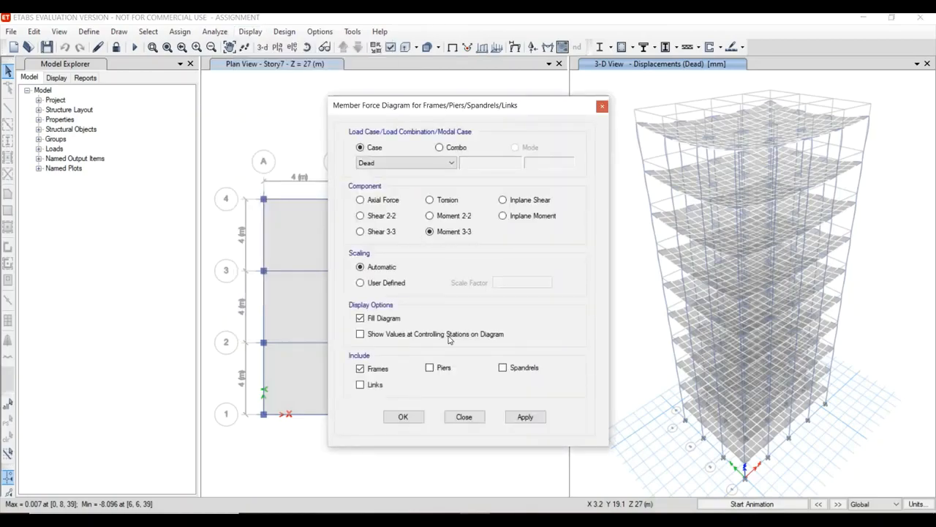
{"action": "left_click", "coordinate": [527, 417]}
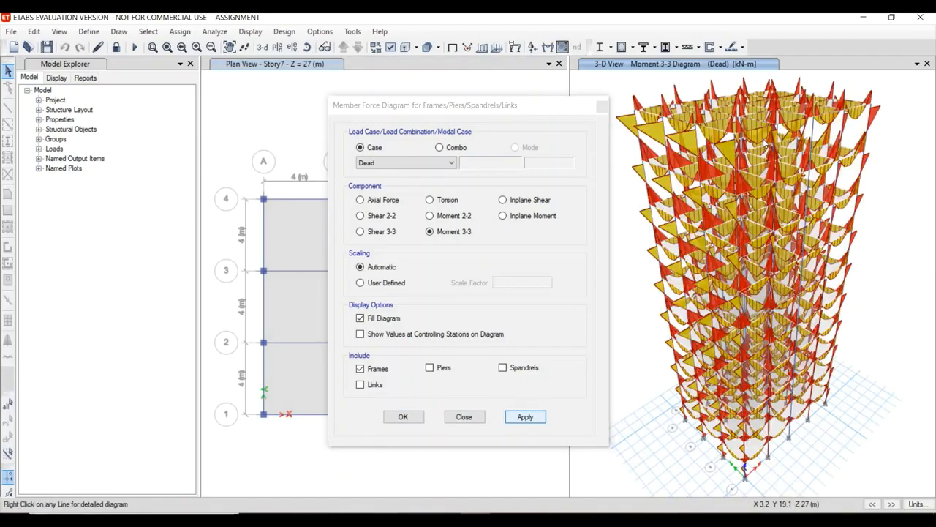
{"action": "scroll", "coordinate": [762, 182], "scroll_direction": "down", "scroll_amount": 3}
{"action": "scroll", "coordinate": [762, 183], "scroll_direction": "up", "scroll_amount": 3}
{"action": "scroll", "coordinate": [759, 180], "scroll_direction": "up", "scroll_amount": 5}
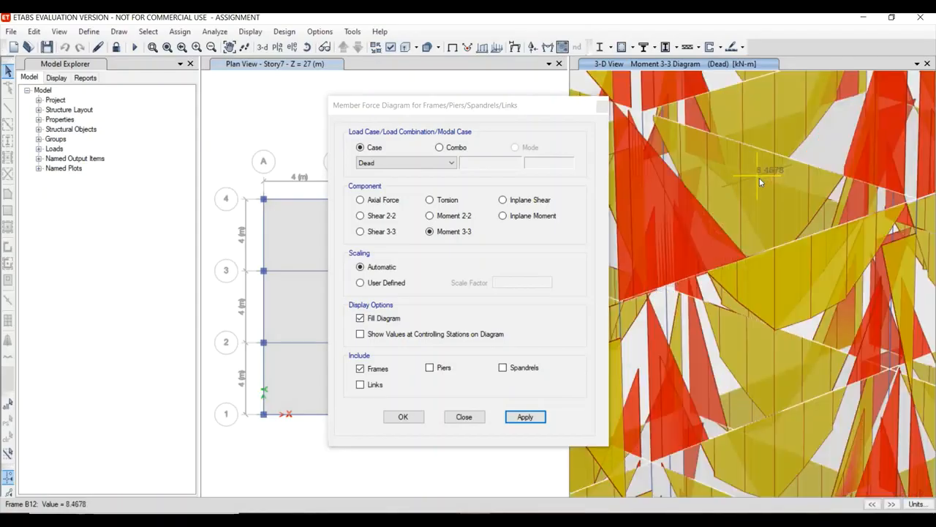
{"action": "scroll", "coordinate": [759, 180], "scroll_direction": "down", "scroll_amount": 2}
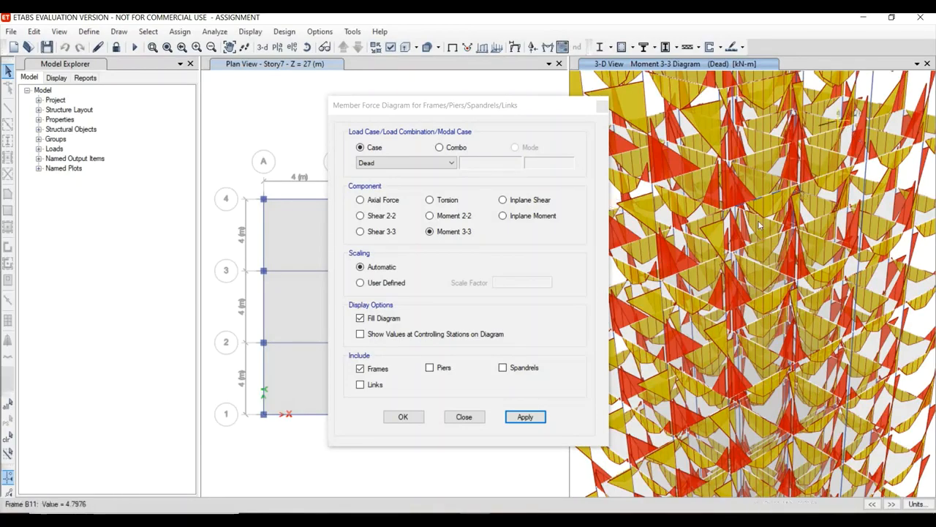
{"action": "left_click", "coordinate": [462, 417]}
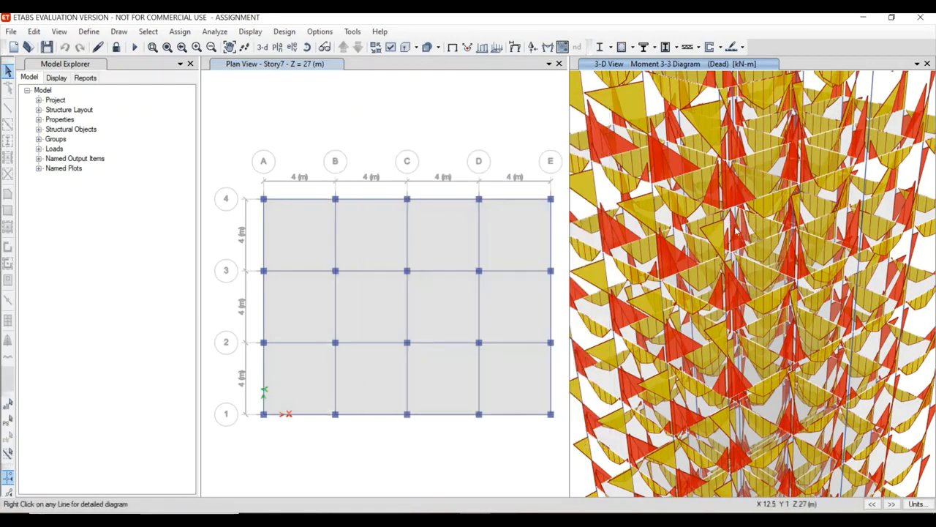
Inspect the detailed Dead load shear, moment and deflection diagrams of beam B12 at Story7.
{"action": "right_click", "coordinate": [752, 247]}
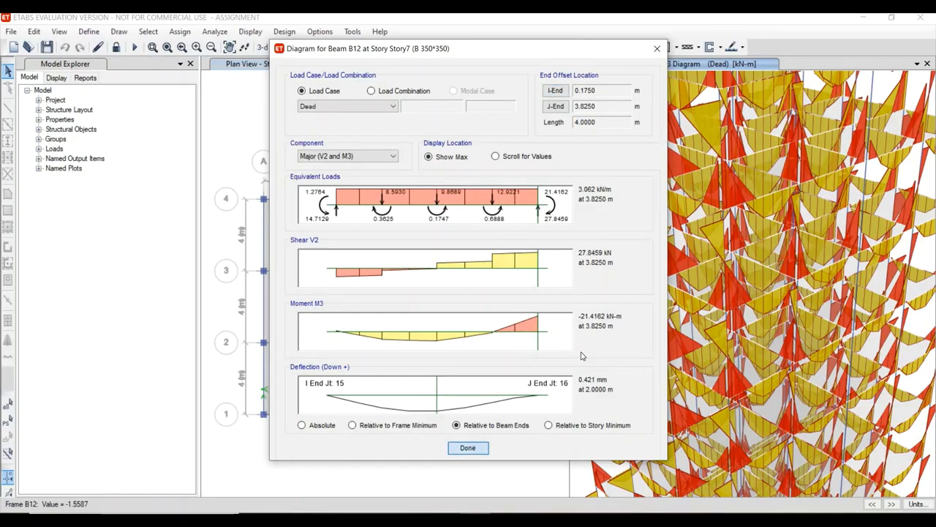
{"action": "left_click", "coordinate": [467, 448]}
{"action": "scroll", "coordinate": [667, 233], "scroll_direction": "down", "scroll_amount": 5}
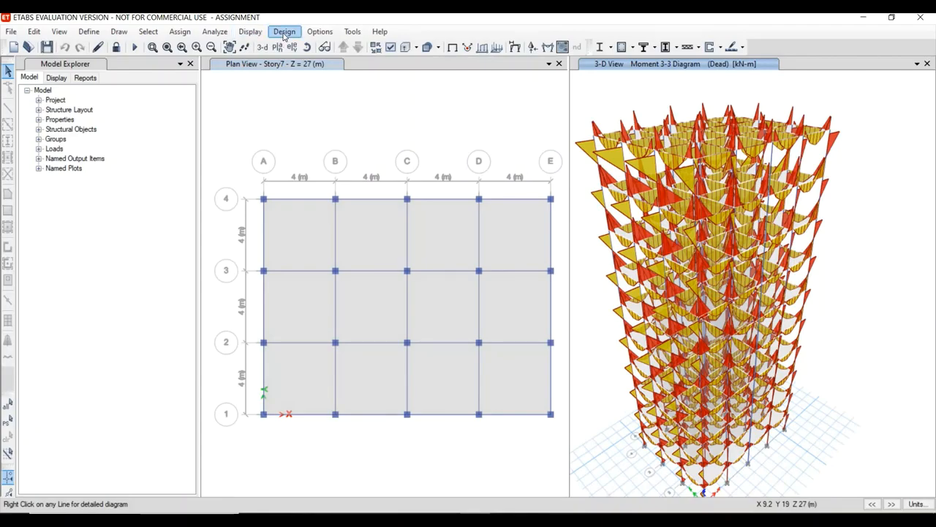
Confirm IS 456:2000 as the design code in the concrete frame design preferences.
{"action": "left_click", "coordinate": [285, 34]}
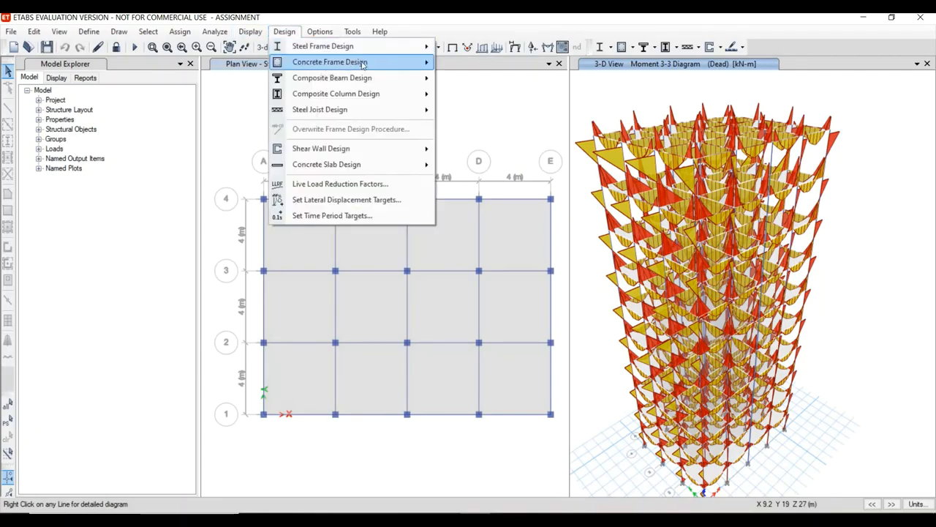
{"action": "mouse_move", "coordinate": [426, 62]}
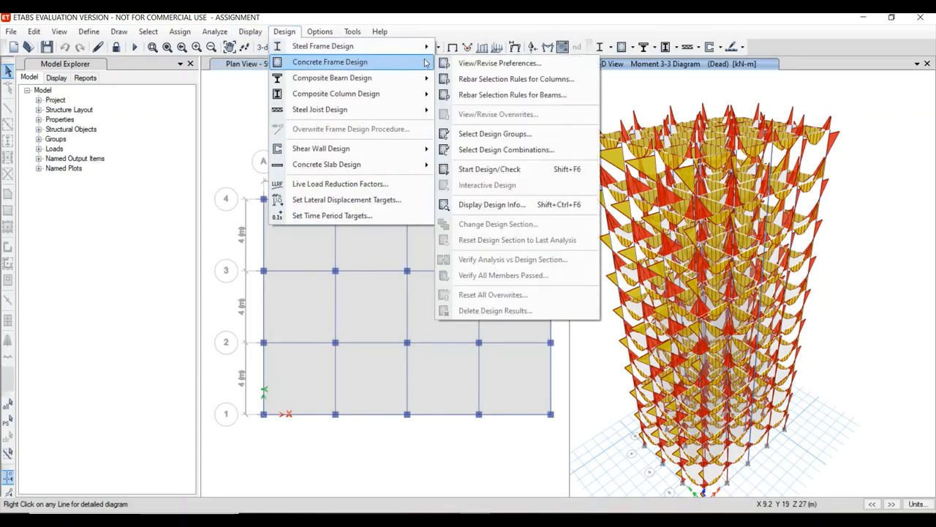
{"action": "left_click", "coordinate": [477, 64]}
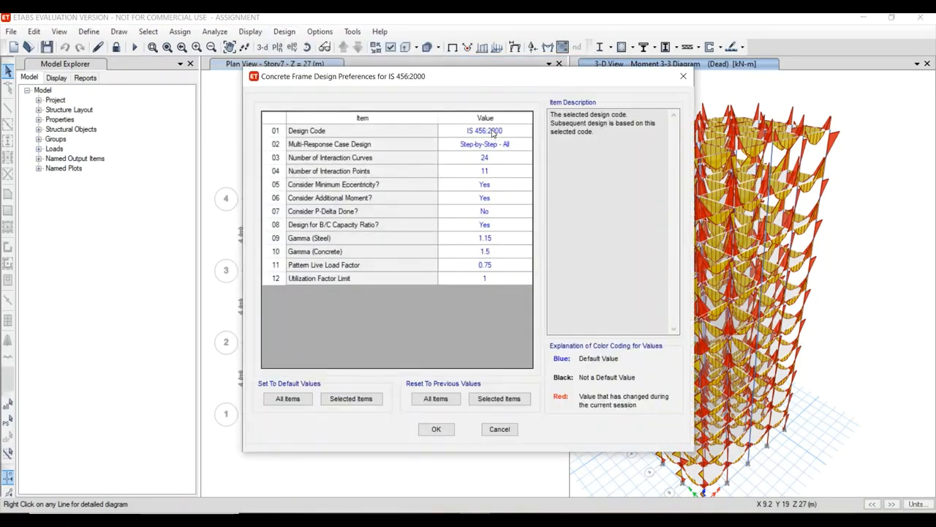
{"action": "left_click", "coordinate": [492, 132]}
{"action": "left_click", "coordinate": [492, 133]}
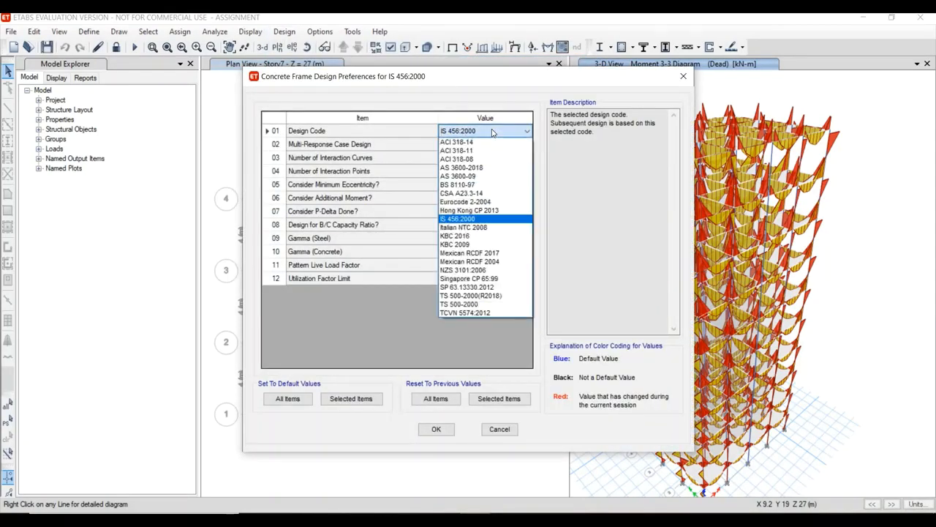
{"action": "left_click", "coordinate": [492, 133]}
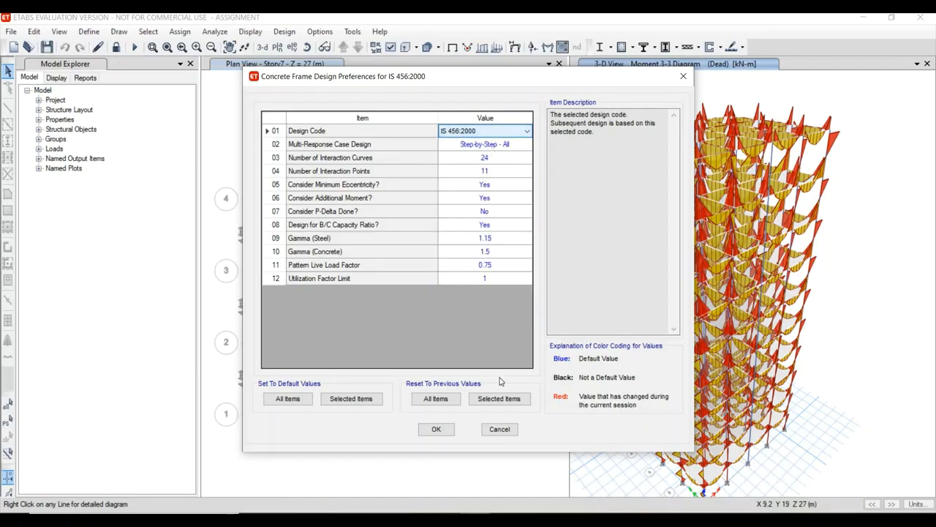
{"action": "left_click", "coordinate": [436, 429]}
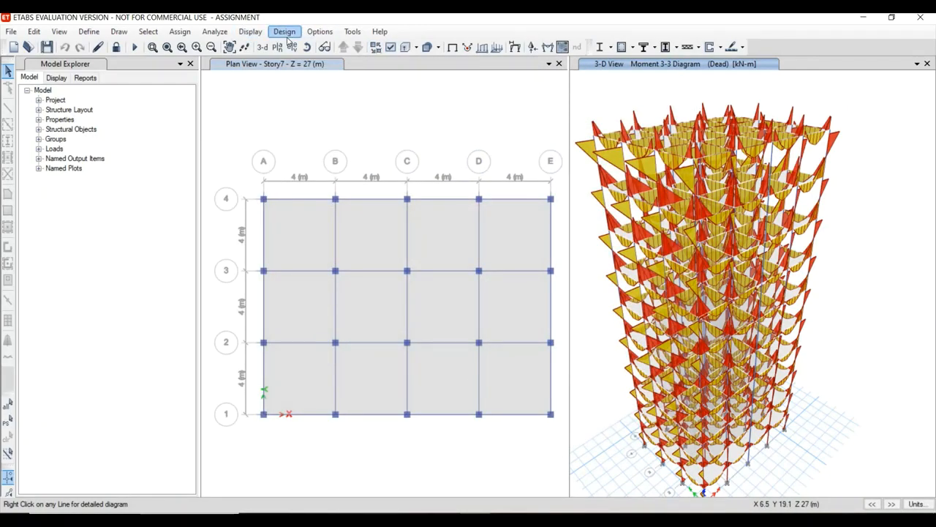
Run the concrete frame design check on the building model.
{"action": "left_click", "coordinate": [285, 32]}
{"action": "mouse_move", "coordinate": [381, 62]}
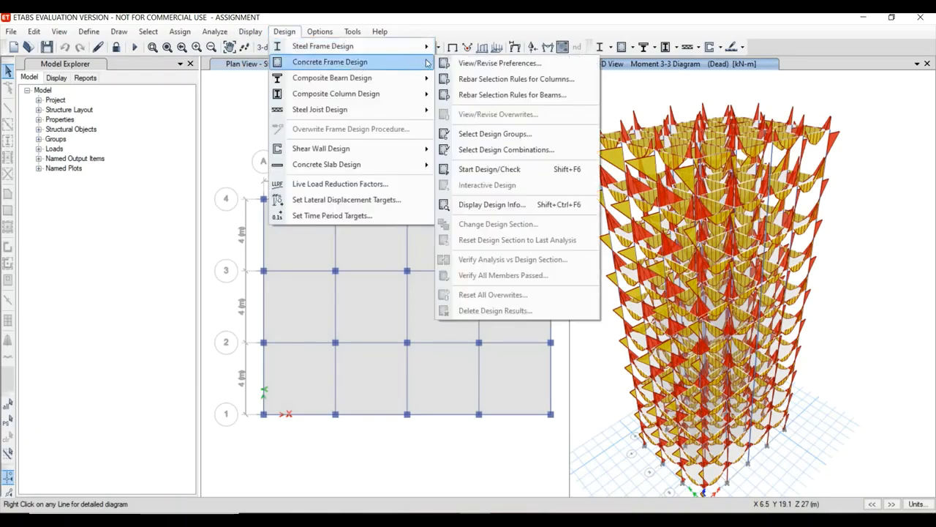
{"action": "left_click", "coordinate": [516, 173]}
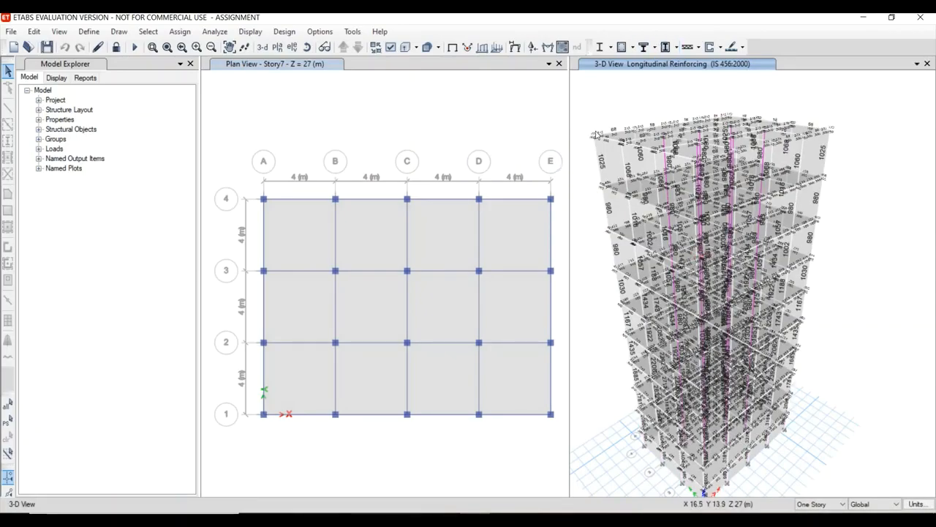
Examine the longitudinal reinforcement values on the beams and columns in the 3-D view.
{"action": "scroll", "coordinate": [603, 110], "scroll_direction": "down", "scroll_amount": 2}
{"action": "scroll", "coordinate": [624, 170], "scroll_direction": "up", "scroll_amount": 8}
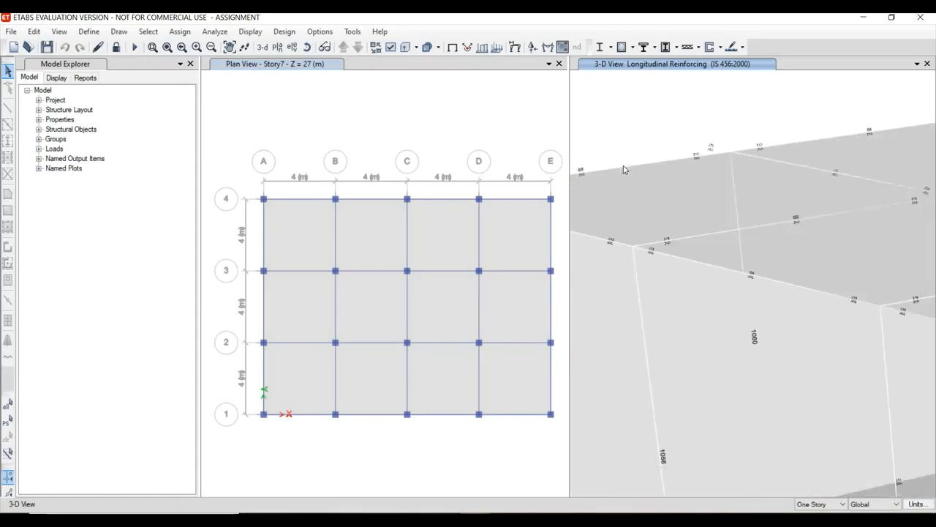
{"action": "scroll", "coordinate": [626, 172], "scroll_direction": "down", "scroll_amount": 5}
{"action": "scroll", "coordinate": [633, 180], "scroll_direction": "up", "scroll_amount": 5}
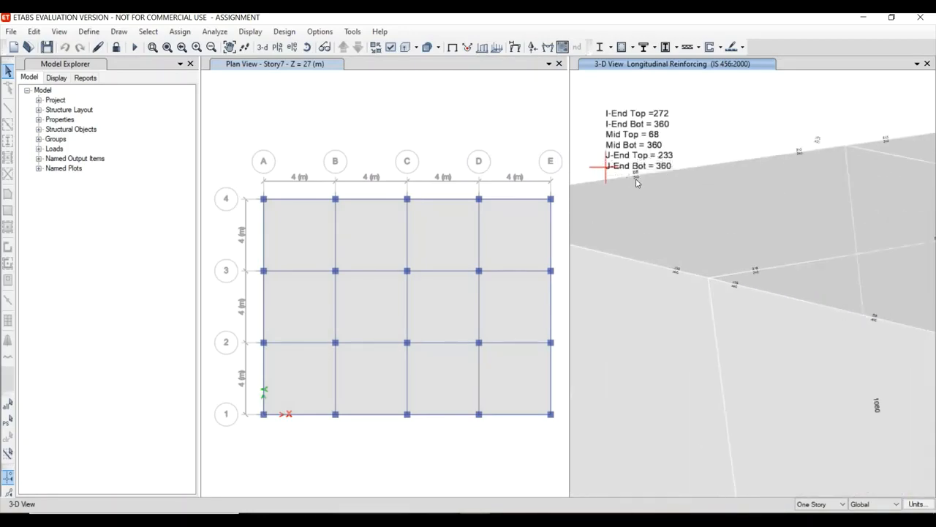
{"action": "scroll", "coordinate": [636, 181], "scroll_direction": "up", "scroll_amount": 4}
{"action": "middle_click_drag", "start_coordinate": [637, 182], "coordinate": [800, 214]}
{"action": "scroll", "coordinate": [808, 206], "scroll_direction": "down", "scroll_amount": 7}
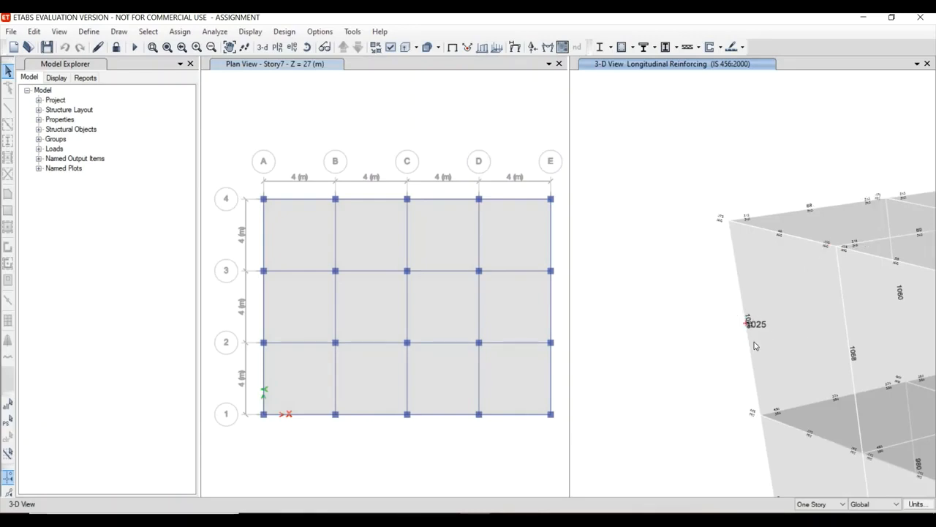
{"action": "mouse_move", "coordinate": [812, 213]}
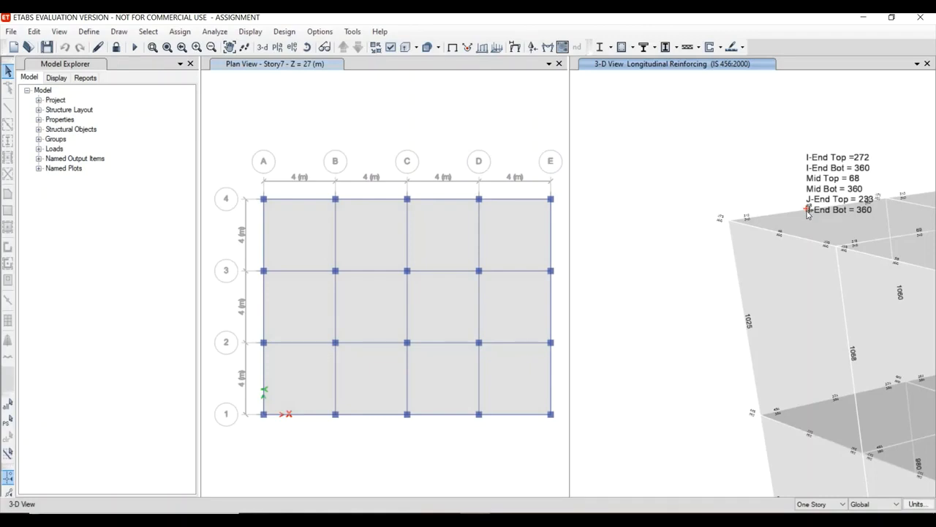
{"action": "scroll", "coordinate": [734, 286], "scroll_direction": "up", "scroll_amount": 3}
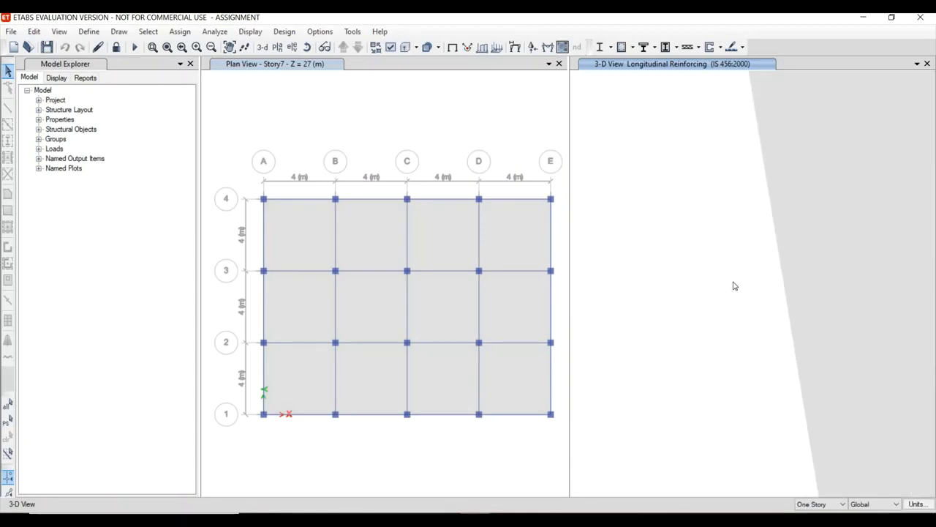
{"action": "scroll", "coordinate": [819, 329], "scroll_direction": "down", "scroll_amount": 5}
{"action": "scroll", "coordinate": [833, 327], "scroll_direction": "up", "scroll_amount": 4}
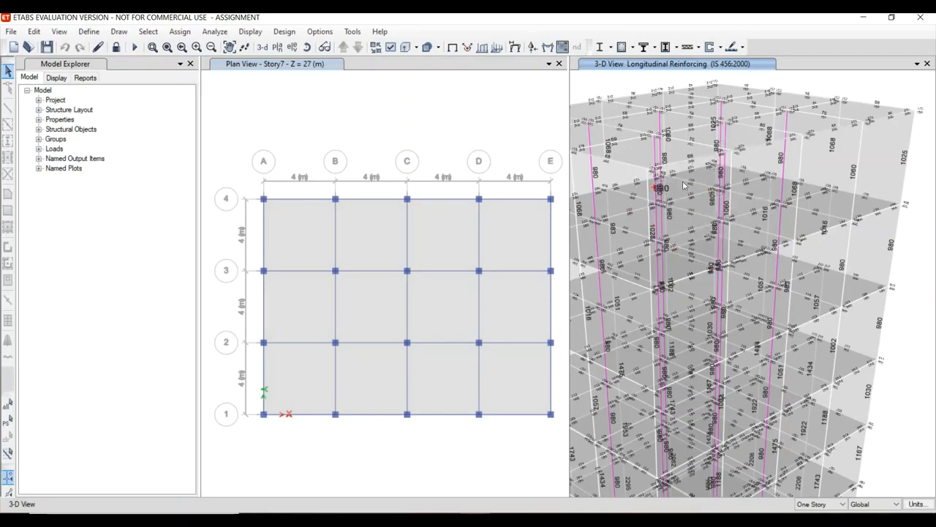
{"action": "mouse_move", "coordinate": [682, 183]}
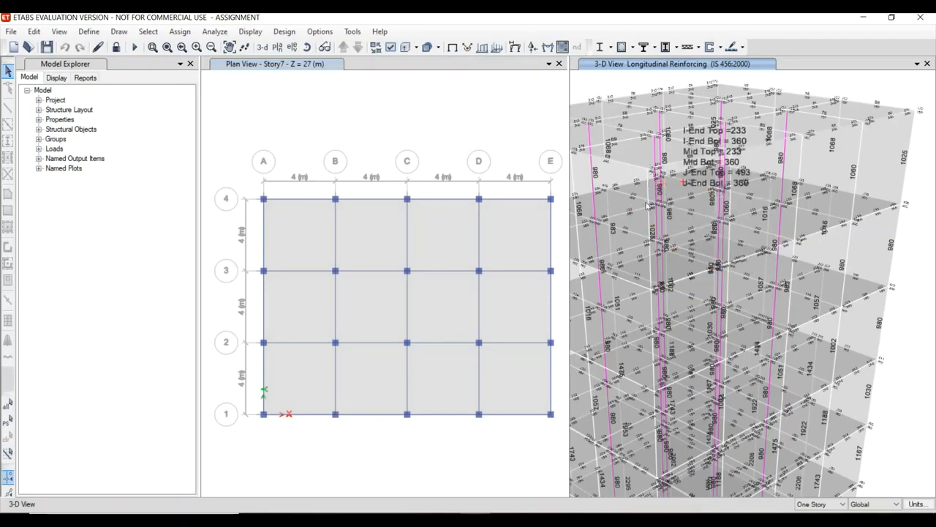
Verify whether all concrete frame members passed the design check.
{"action": "left_click", "coordinate": [284, 32]}
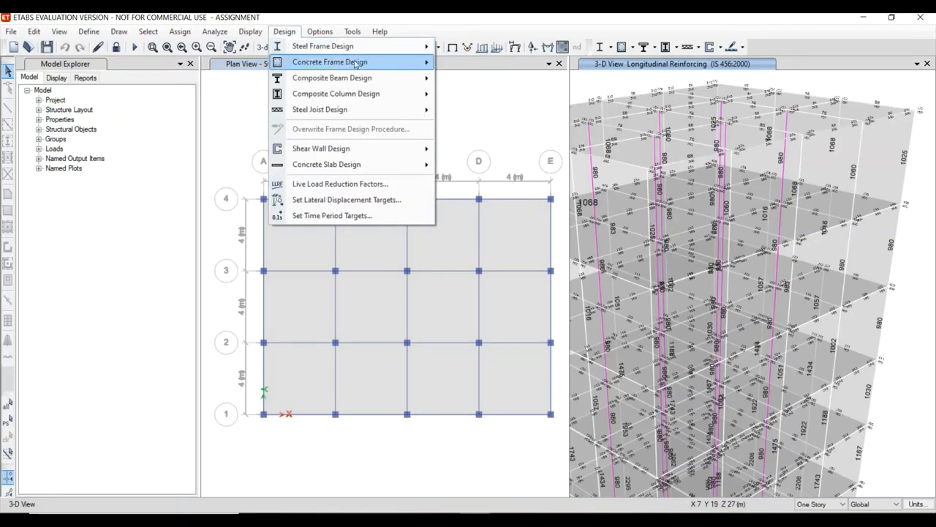
{"action": "mouse_move", "coordinate": [408, 67]}
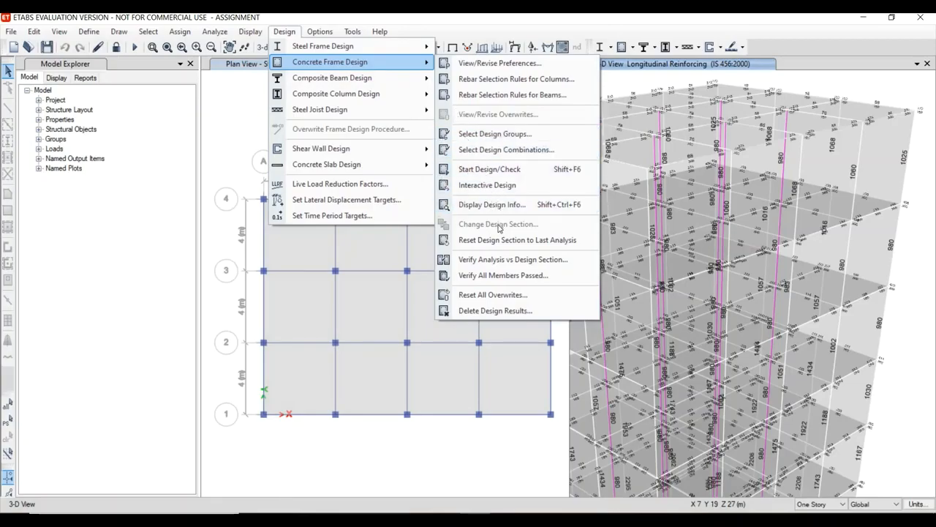
{"action": "left_click", "coordinate": [497, 275]}
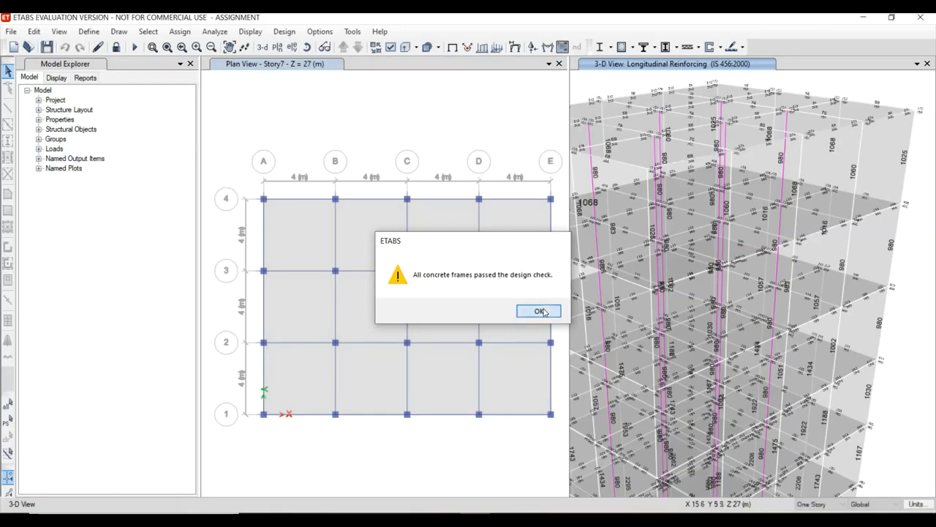
{"action": "left_click", "coordinate": [541, 312]}
Unlock the analysed model so that its definitions can be edited.
{"action": "scroll", "coordinate": [661, 210], "scroll_direction": "up", "scroll_amount": 2}
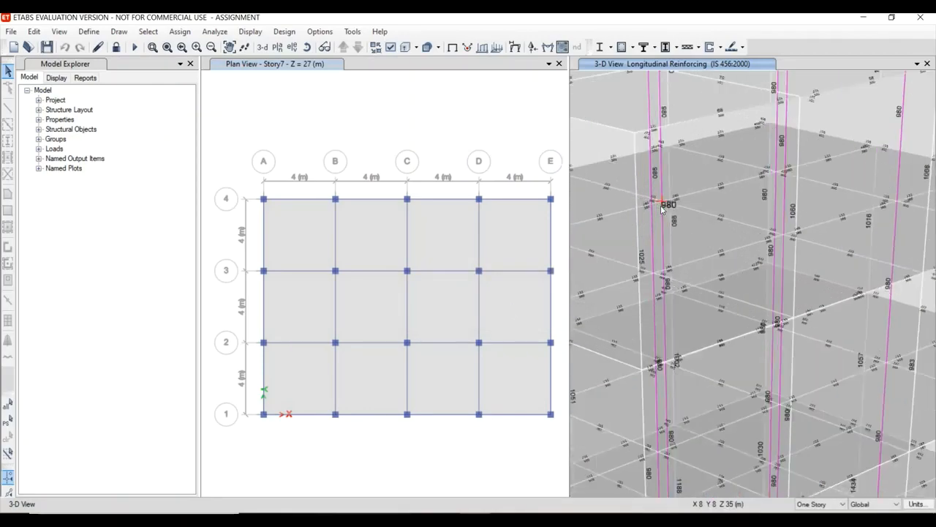
{"action": "scroll", "coordinate": [660, 209], "scroll_direction": "down", "scroll_amount": 9}
{"action": "scroll", "coordinate": [659, 209], "scroll_direction": "up", "scroll_amount": 5}
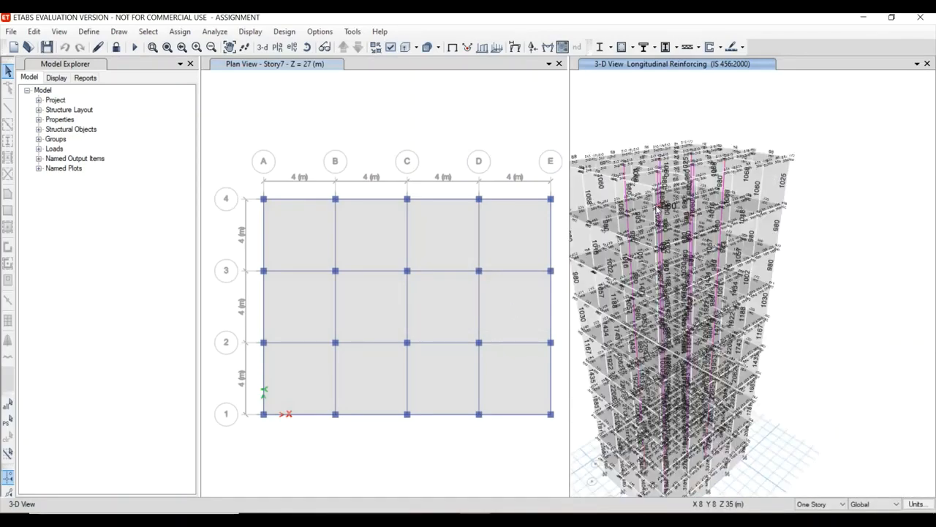
{"action": "scroll", "coordinate": [659, 209], "scroll_direction": "down", "scroll_amount": 3}
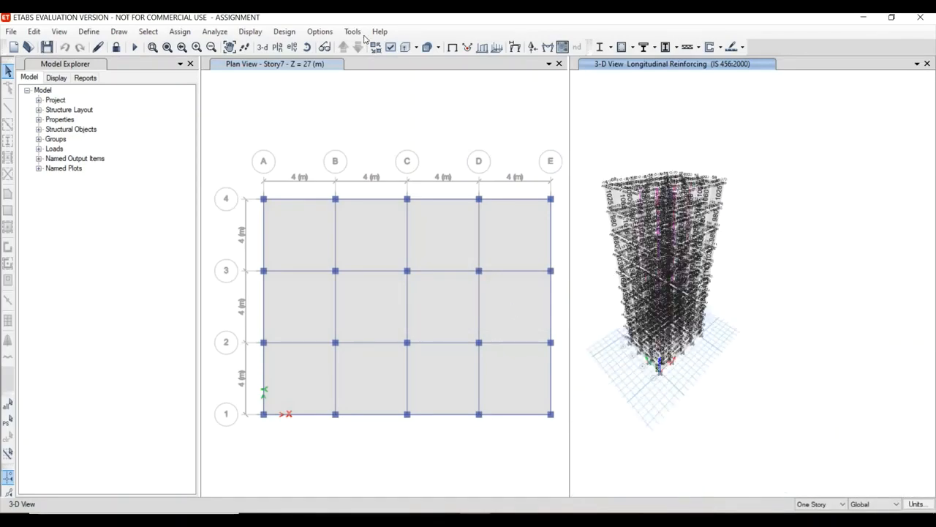
{"action": "left_click", "coordinate": [118, 48]}
{"action": "left_click", "coordinate": [482, 314]}
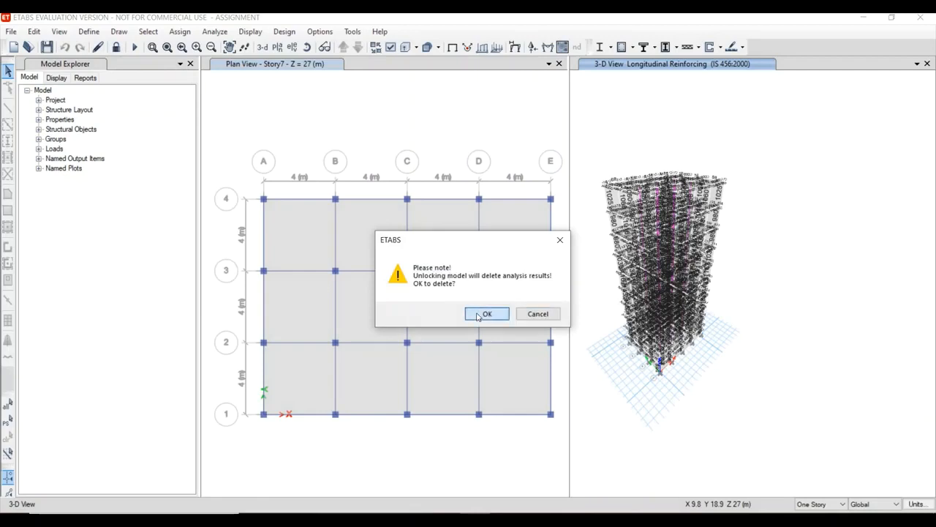
Delete the WIND load pattern from the model, even though an analysis case uses it.
{"action": "left_click", "coordinate": [91, 33]}
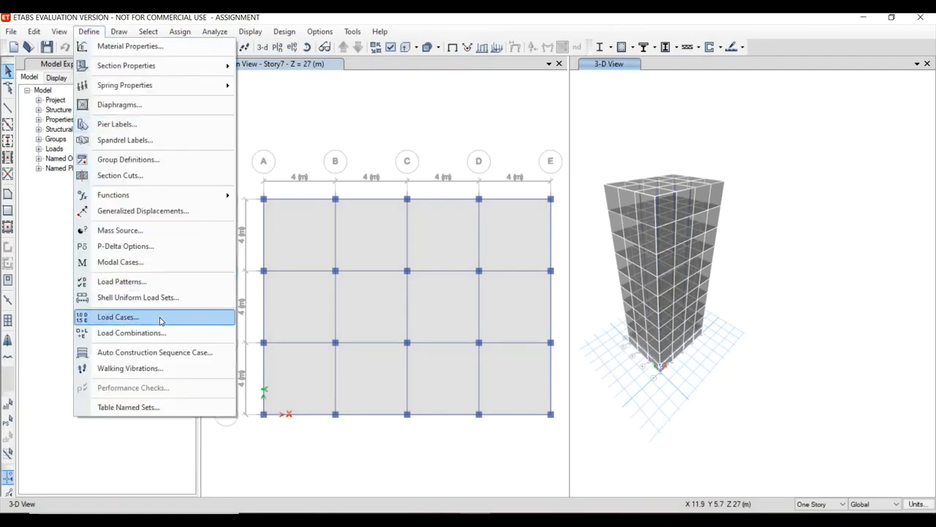
{"action": "left_click", "coordinate": [156, 284]}
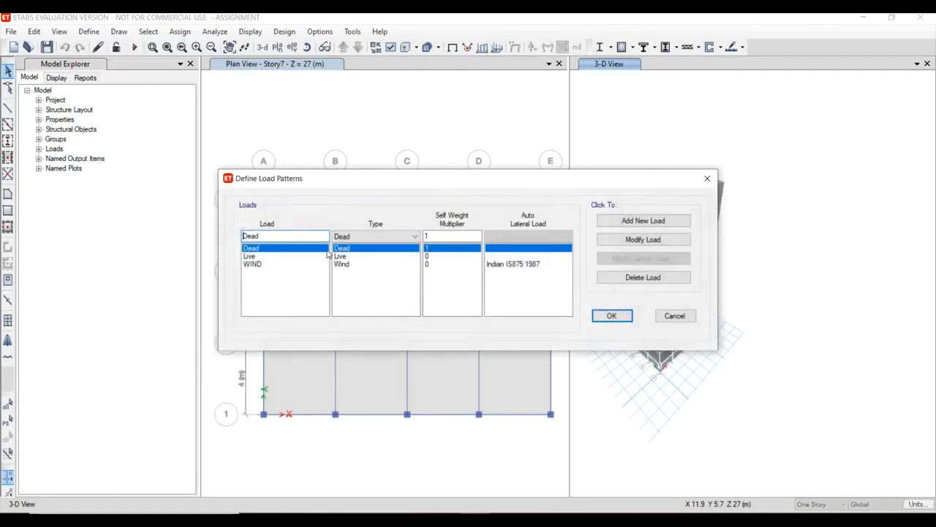
{"action": "left_click", "coordinate": [350, 265]}
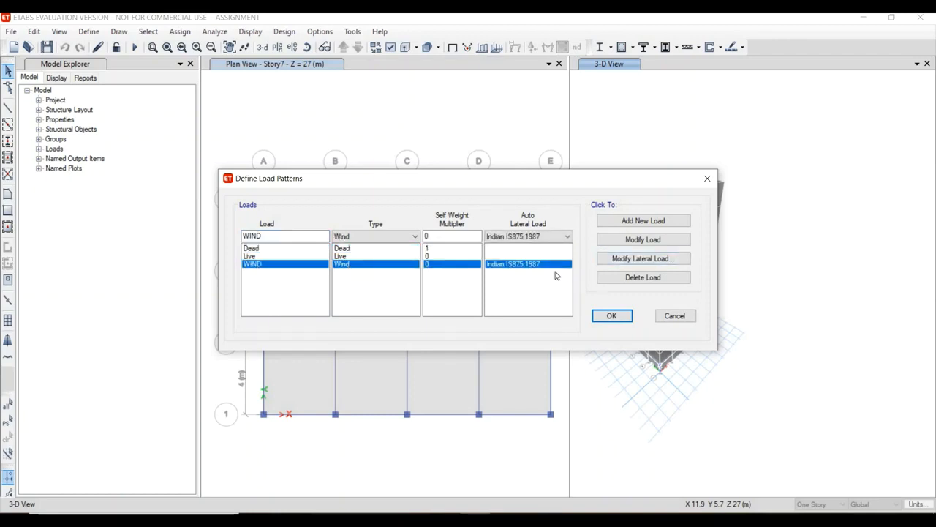
{"action": "left_click", "coordinate": [626, 277]}
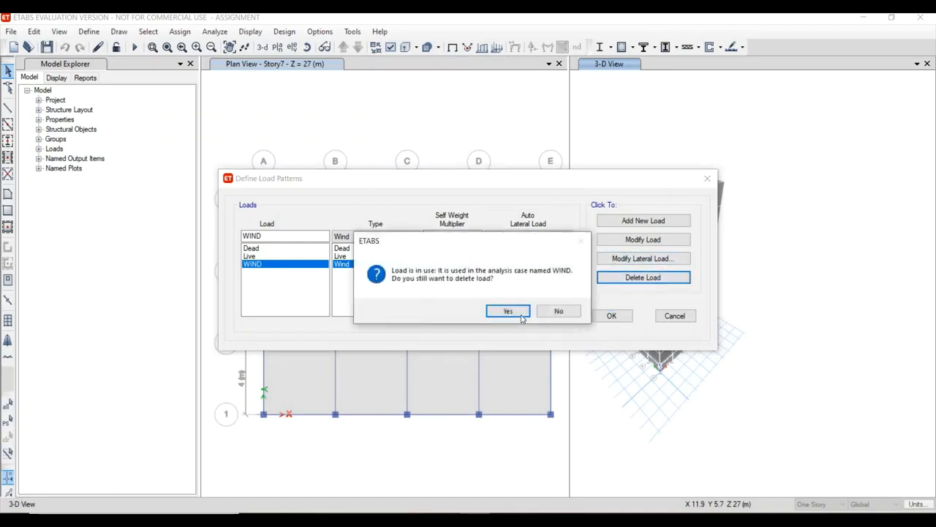
{"action": "left_click", "coordinate": [521, 315]}
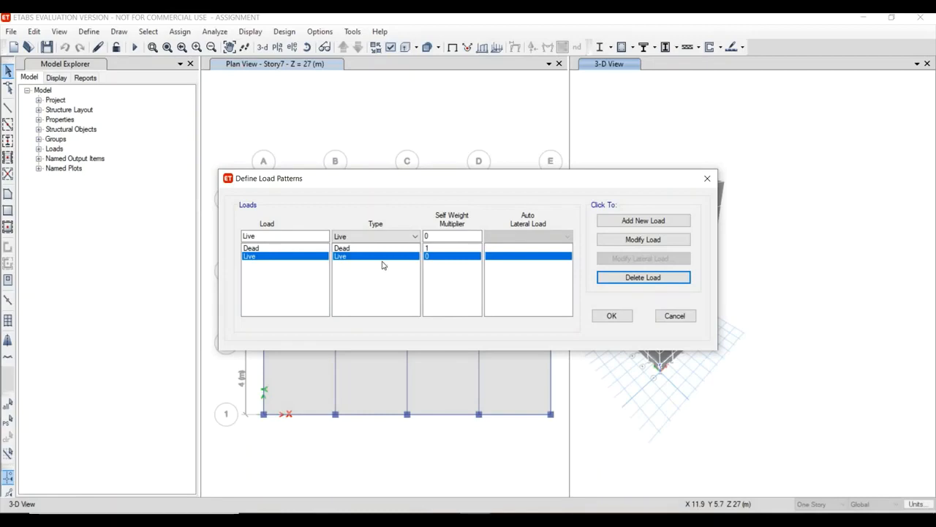
Name the new load pattern "SEISMIC." and set its load type to Seismic.
{"action": "left_click", "coordinate": [282, 234]}
{"action": "double_click", "coordinate": [281, 235]}
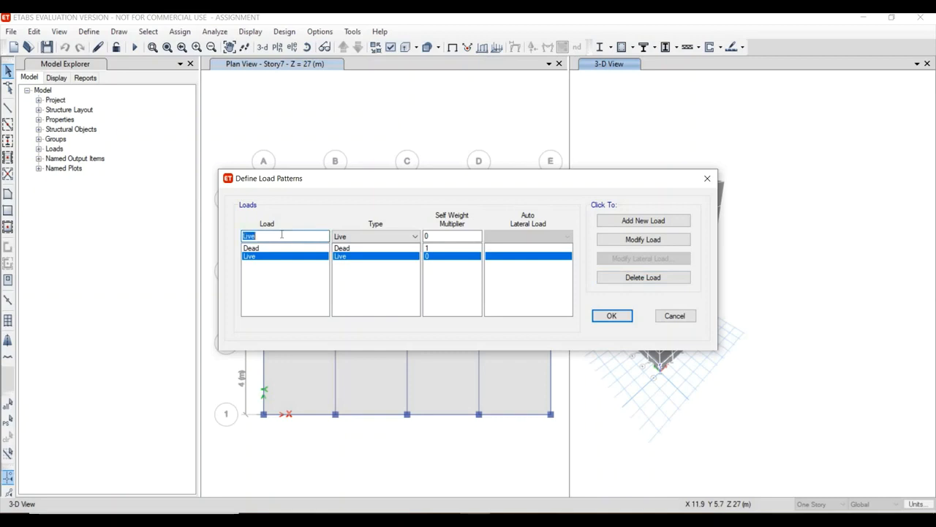
{"action": "type", "text": "SEISMIC"}
{"action": "left_click", "coordinate": [362, 237]}
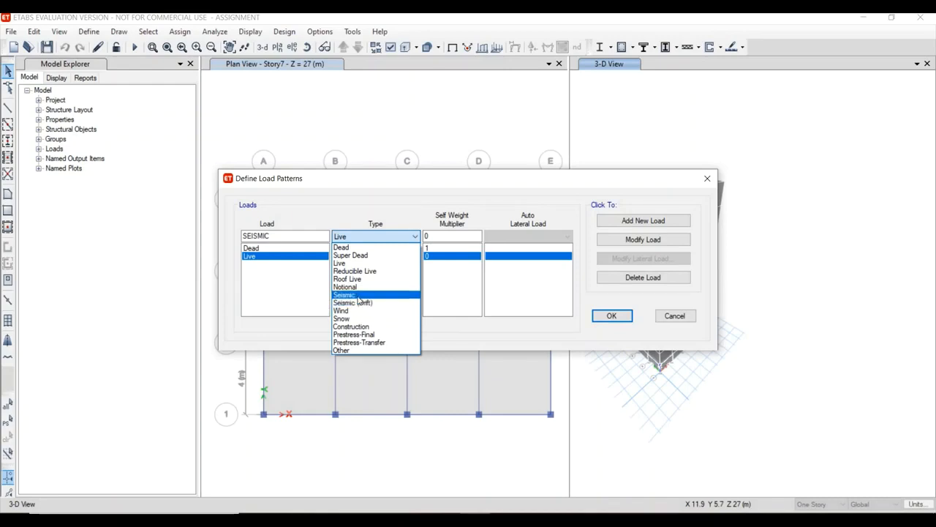
{"action": "left_click", "coordinate": [358, 296]}
{"action": "left_click", "coordinate": [370, 237]}
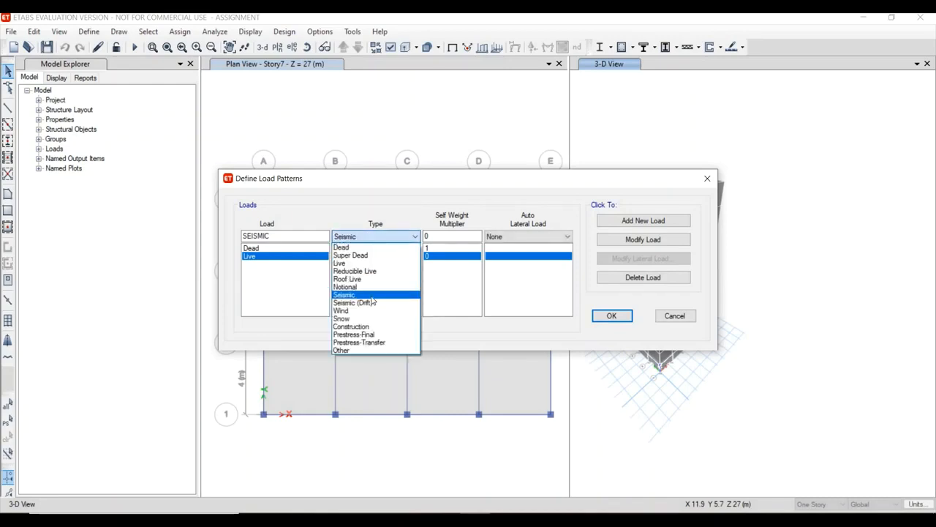
{"action": "left_click", "coordinate": [374, 296]}
{"action": "left_click", "coordinate": [510, 237]}
{"action": "left_click", "coordinate": [376, 244]}
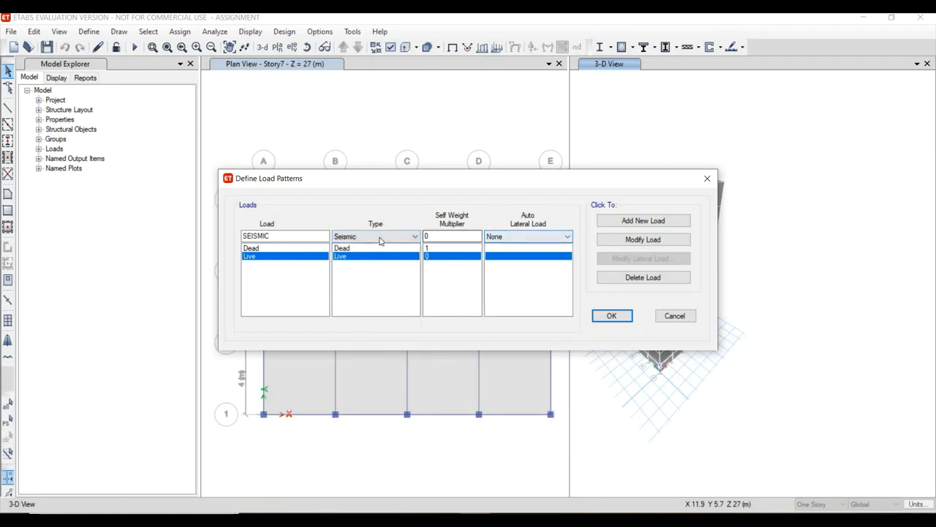
{"action": "left_click", "coordinate": [379, 237]}
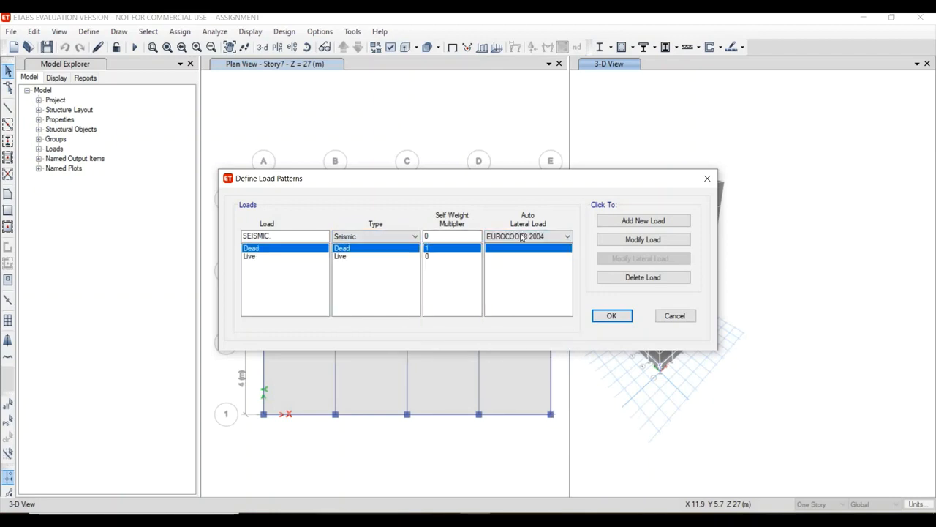
Choose IS1893 2002 as the auto lateral load and add the seismic pattern to the load list.
{"action": "left_click", "coordinate": [523, 237]}
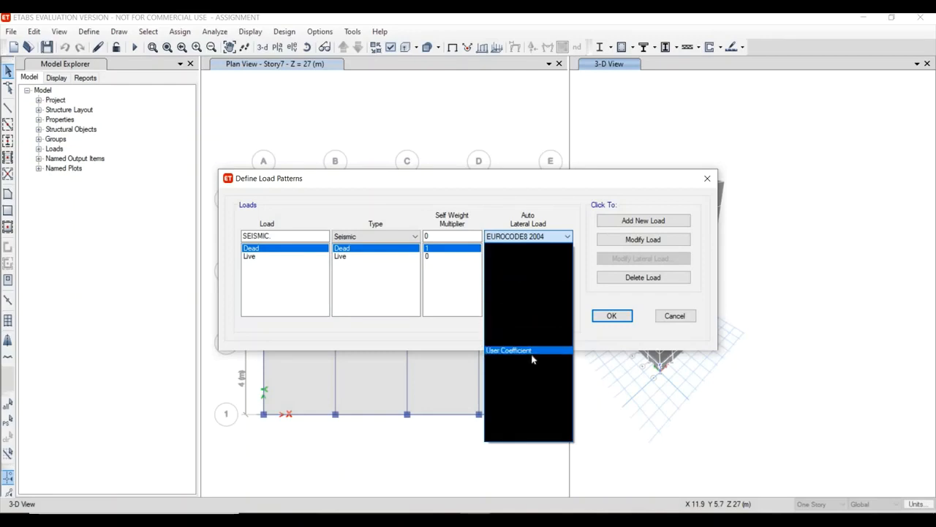
{"action": "left_click", "coordinate": [523, 392]}
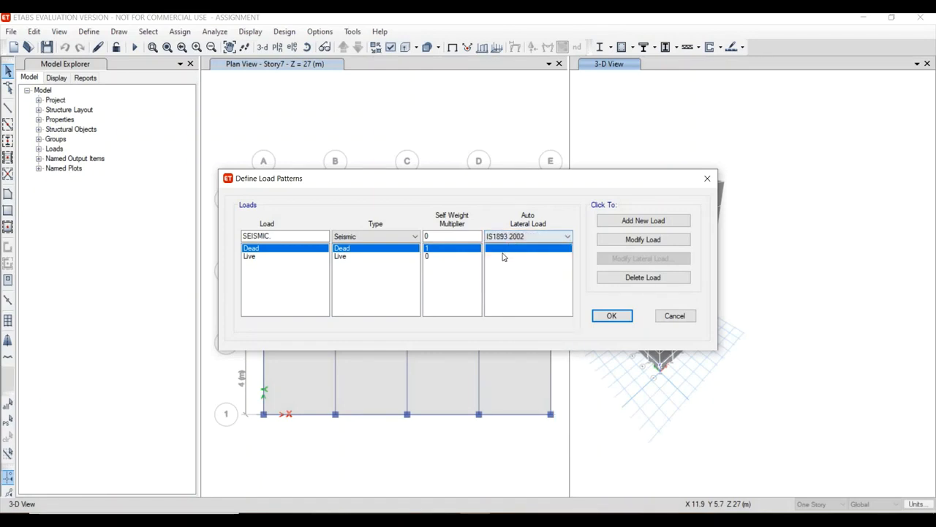
{"action": "left_click", "coordinate": [634, 223]}
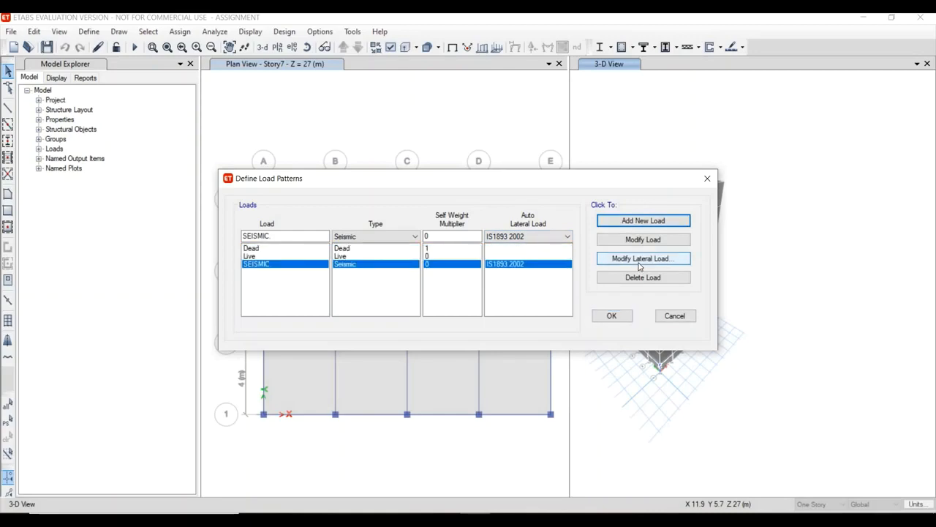
For the seismic pattern's lateral load, set the per-code seismic zone factor to 0.1 and keep site type II.
{"action": "left_click", "coordinate": [639, 260]}
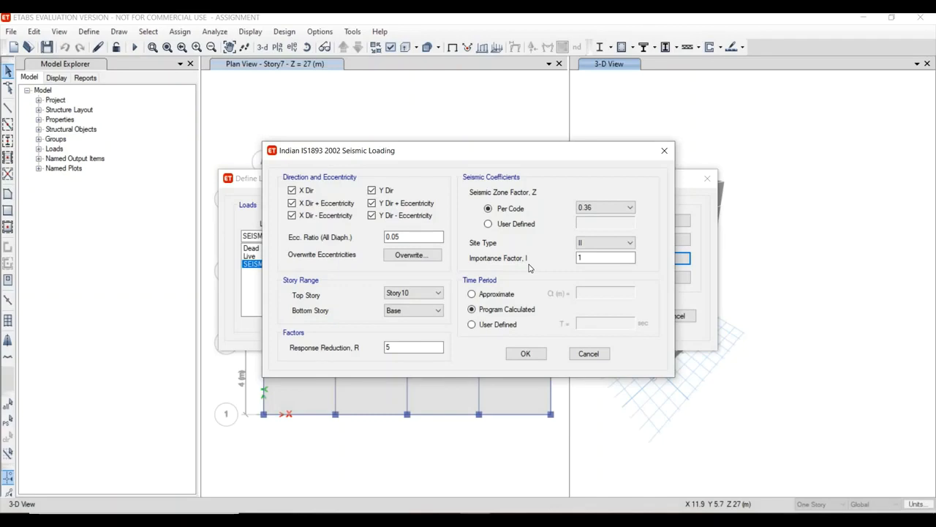
{"action": "left_click", "coordinate": [605, 208]}
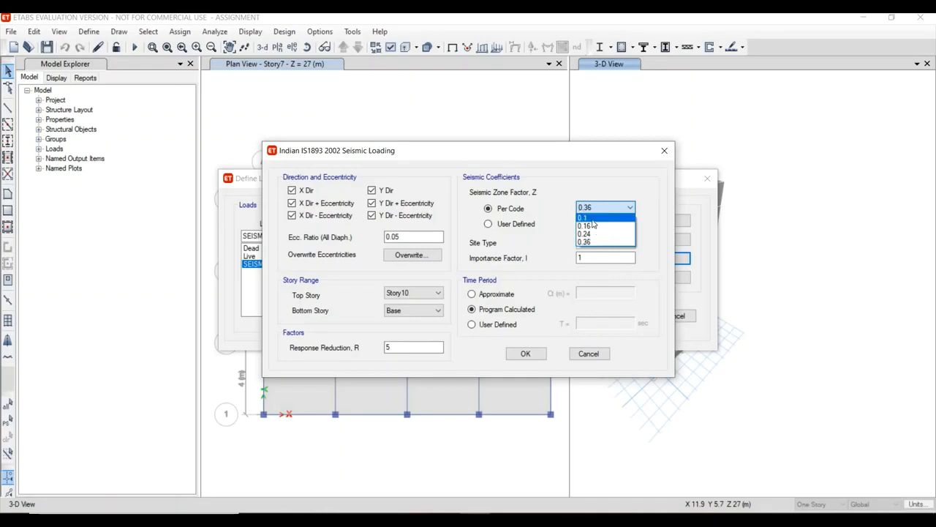
{"action": "left_click", "coordinate": [593, 218]}
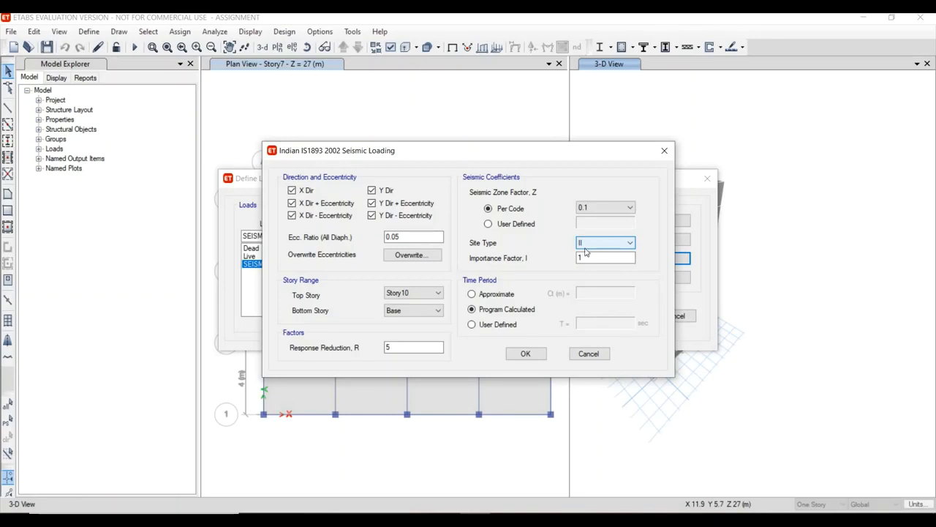
{"action": "left_click", "coordinate": [585, 246]}
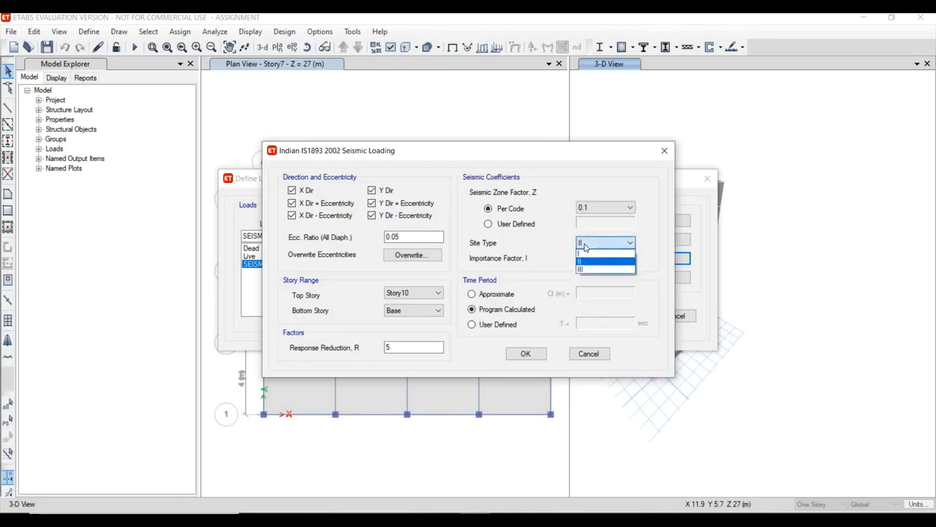
{"action": "left_click", "coordinate": [586, 246]}
{"action": "left_click", "coordinate": [585, 259]}
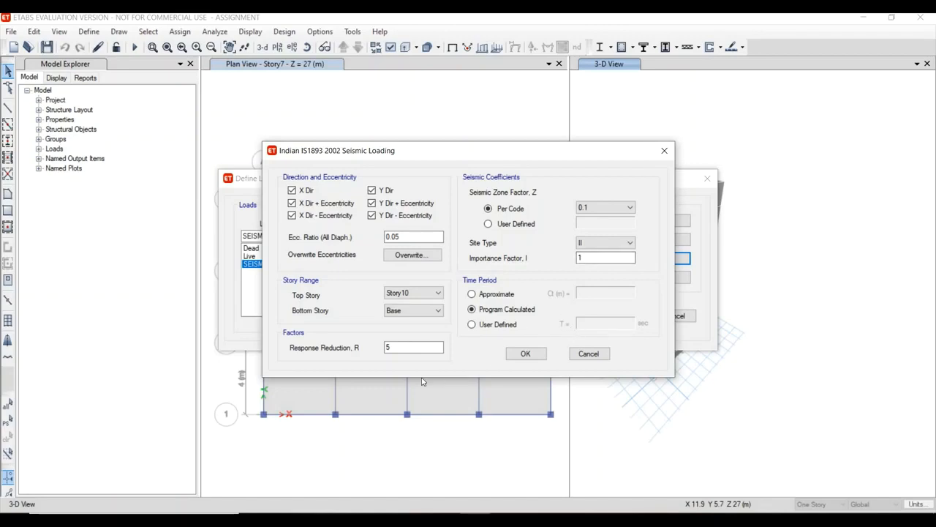
Set the response reduction factor R to 3 and accept the seismic loading and load pattern definitions.
{"action": "left_click", "coordinate": [395, 348]}
{"action": "left_click_drag", "start_coordinate": [398, 347], "coordinate": [376, 360]}
{"action": "left_click", "coordinate": [539, 354]}
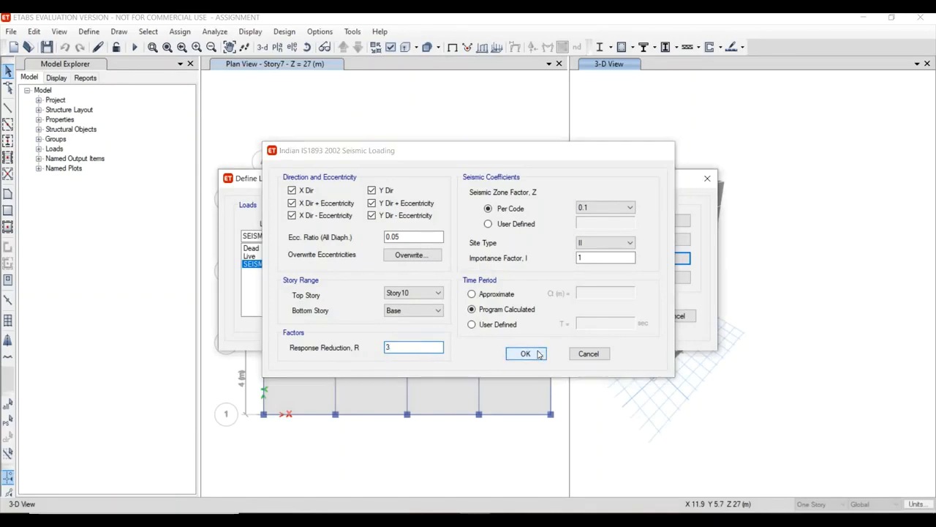
{"action": "left_click", "coordinate": [607, 316]}
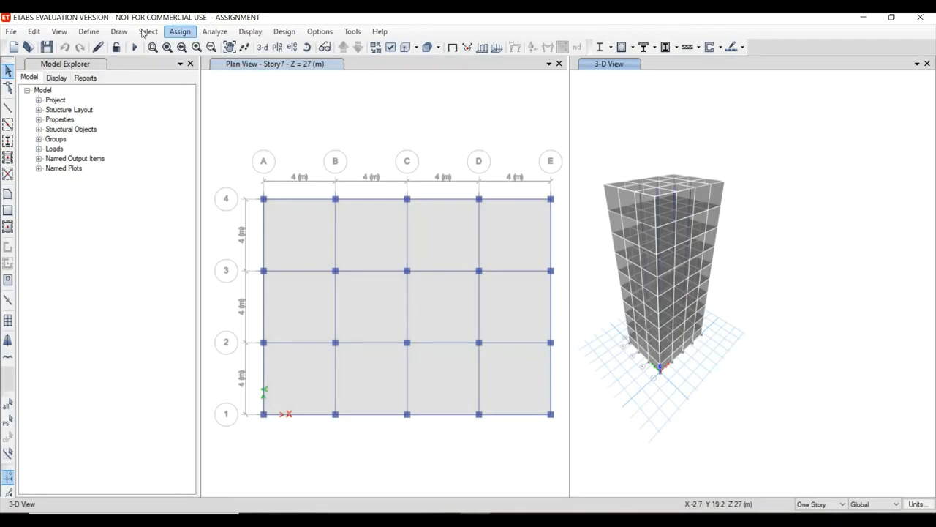
{"action": "left_click", "coordinate": [188, 33]}
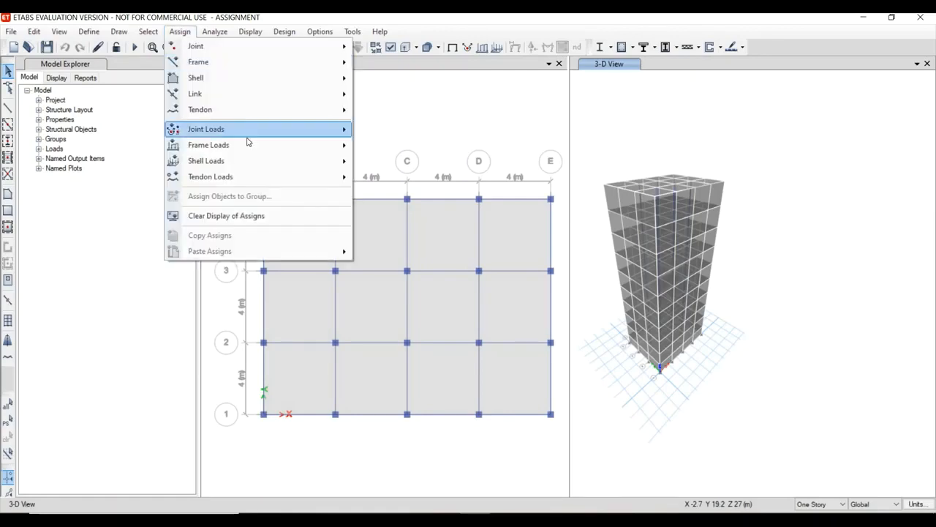
{"action": "mouse_move", "coordinate": [247, 144]}
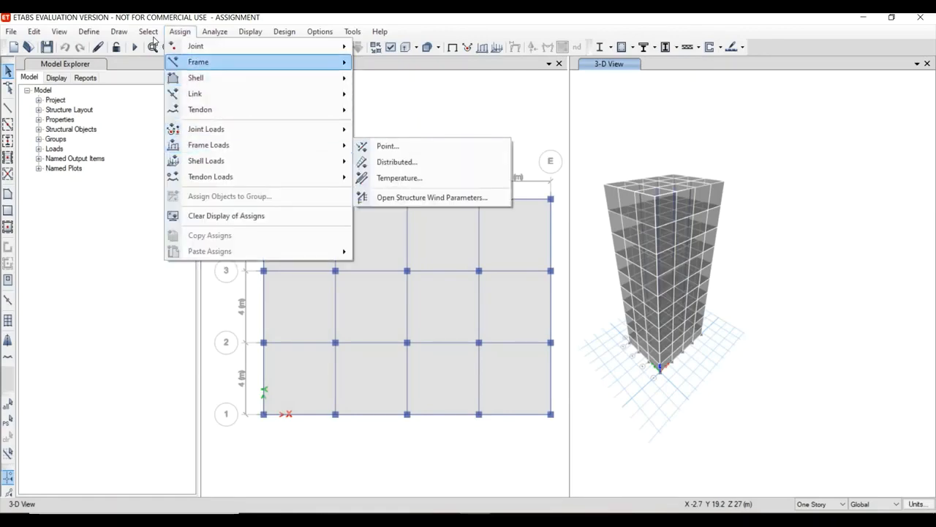
{"action": "mouse_move", "coordinate": [153, 33]}
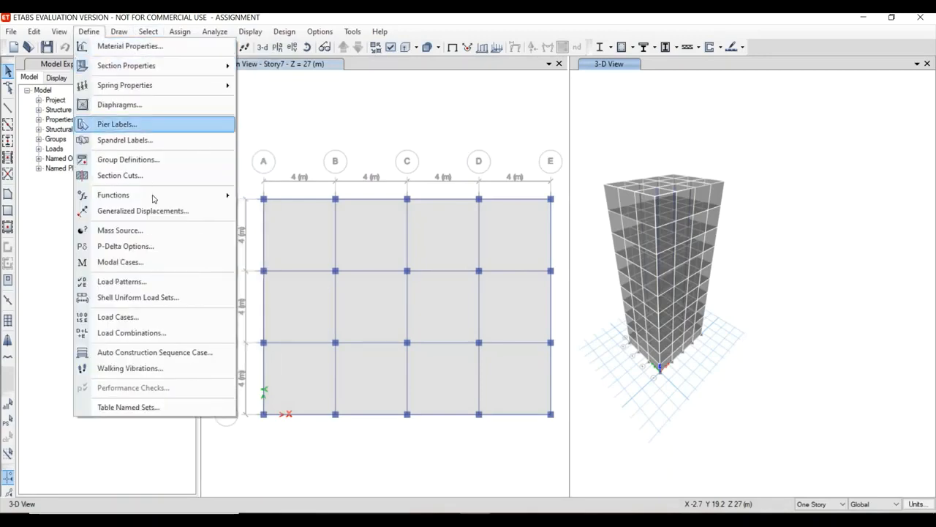
Start a new response spectrum function of type IS 1893:2016.
{"action": "mouse_move", "coordinate": [189, 198]}
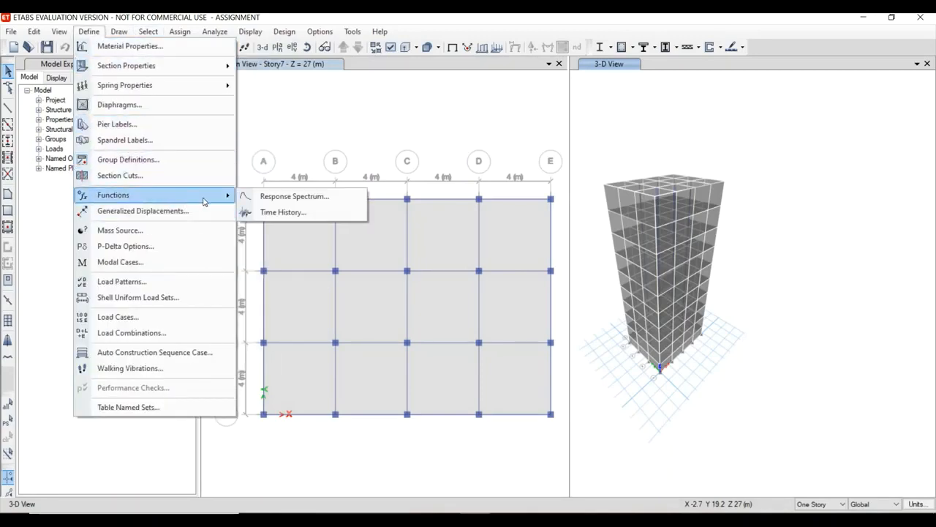
{"action": "left_click", "coordinate": [261, 198]}
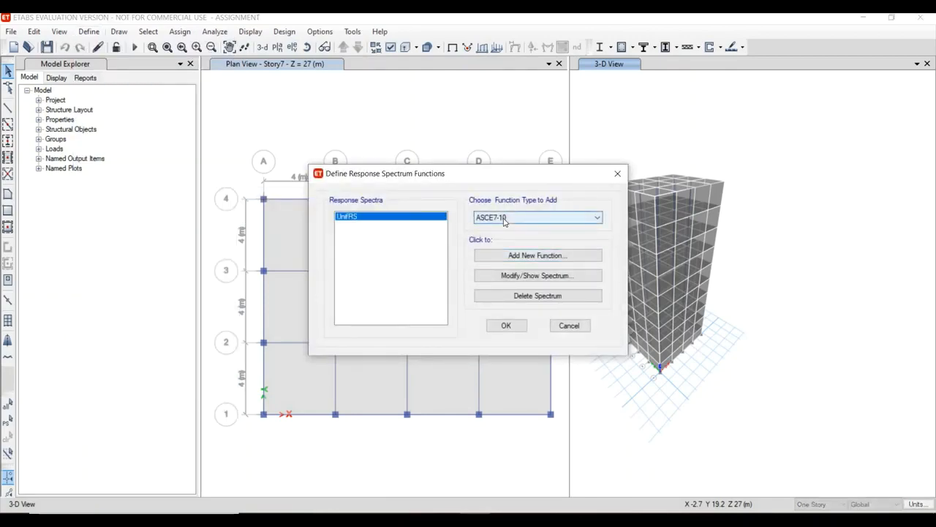
{"action": "left_click", "coordinate": [505, 218]}
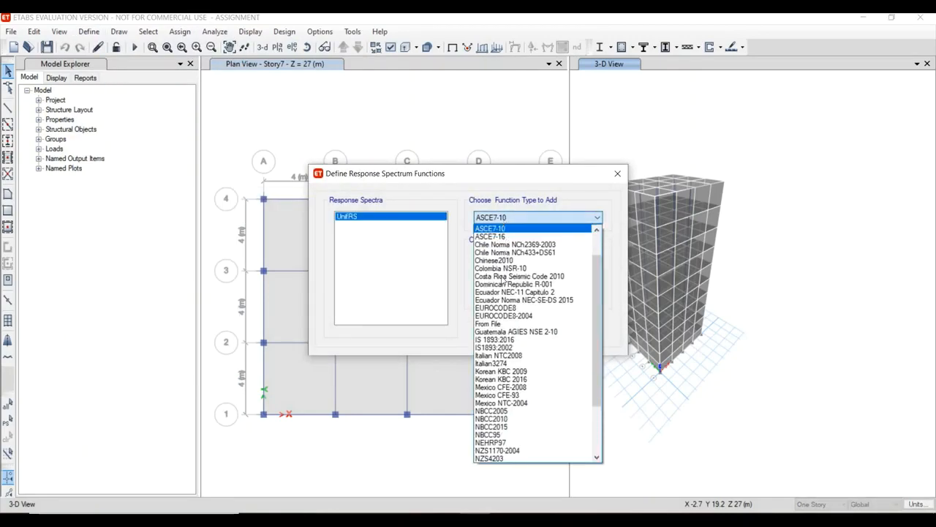
{"action": "left_click", "coordinate": [510, 340]}
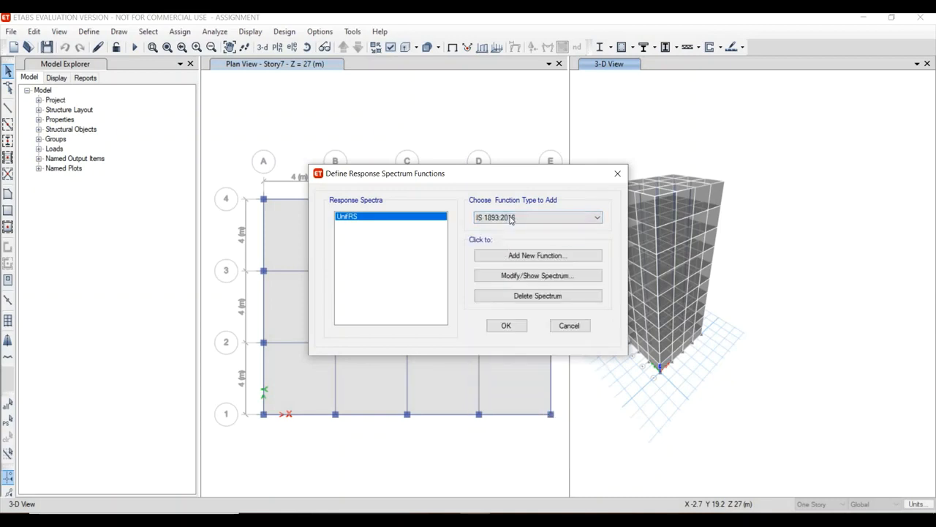
{"action": "left_click", "coordinate": [535, 258]}
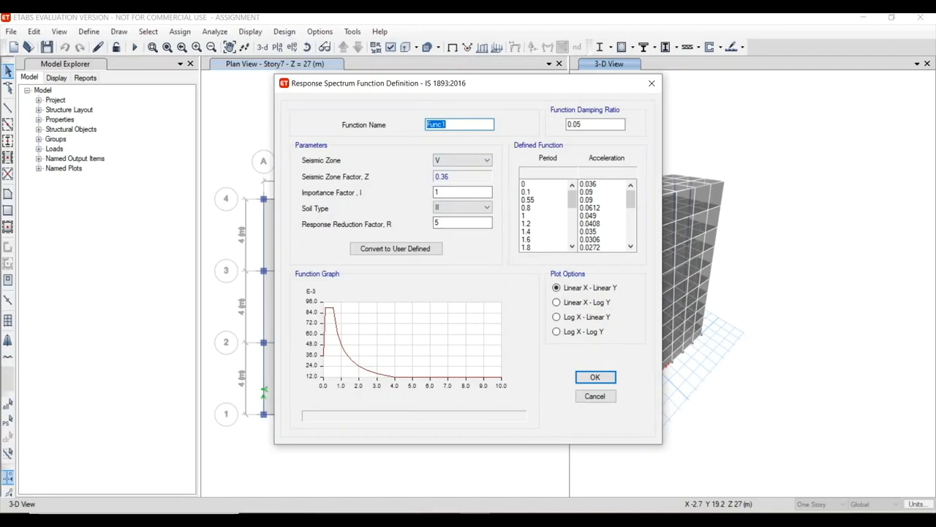
Name the response spectrum function RESPONCE.
{"action": "type", "text": "SEISMIC"}
{"action": "key", "text": "BackSpace"}
{"action": "key", "text": "BackSpace"}
{"action": "key", "text": "BackSpace"}
{"action": "key", "text": "BackSpace"}
{"action": "key", "text": "BackSpace"}
{"action": "key", "text": "BackSpace"}
{"action": "type", "text": "RESPONCE"}
Set the spectrum function to seismic zone II with a response reduction factor of 3, and save the function definitions.
{"action": "left_click", "coordinate": [447, 161]}
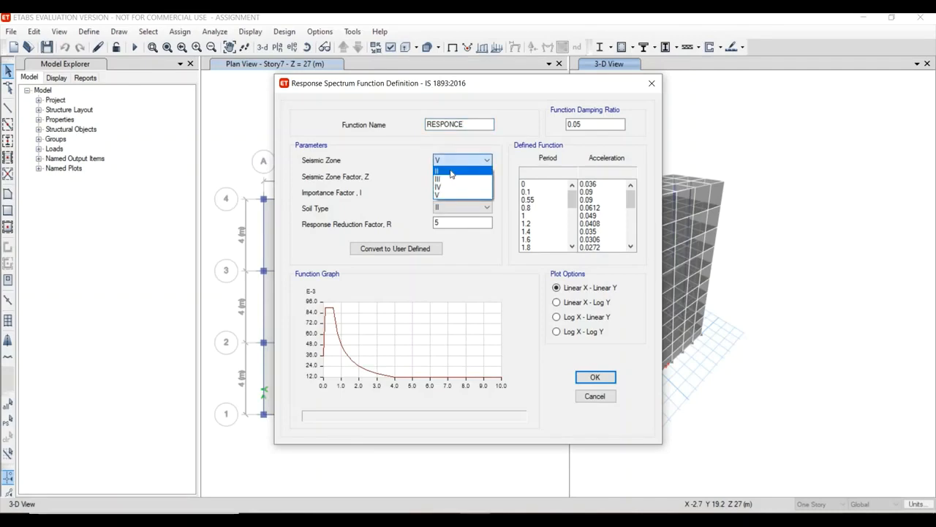
{"action": "left_click", "coordinate": [448, 171]}
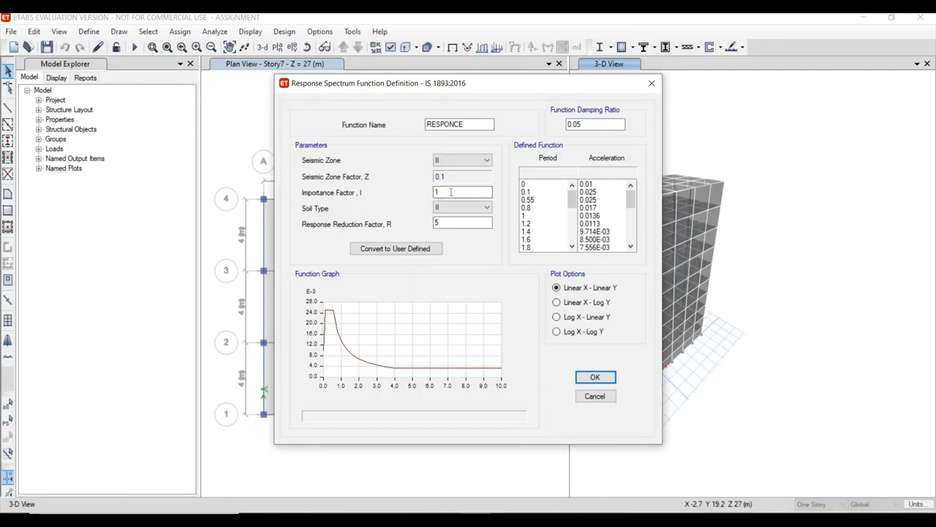
{"action": "left_click", "coordinate": [456, 210]}
{"action": "left_click", "coordinate": [452, 223]}
{"action": "type", "text": "3"}
{"action": "left_click", "coordinate": [465, 193]}
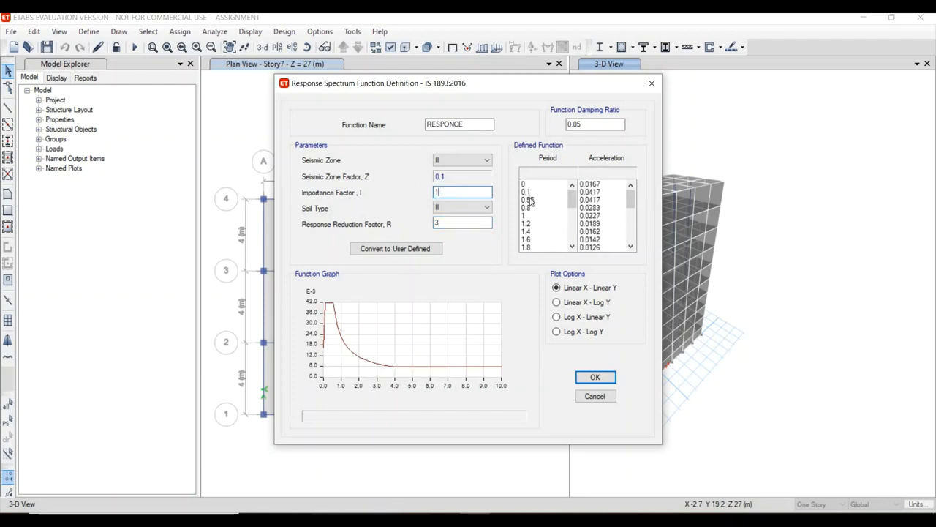
{"action": "left_click", "coordinate": [437, 364]}
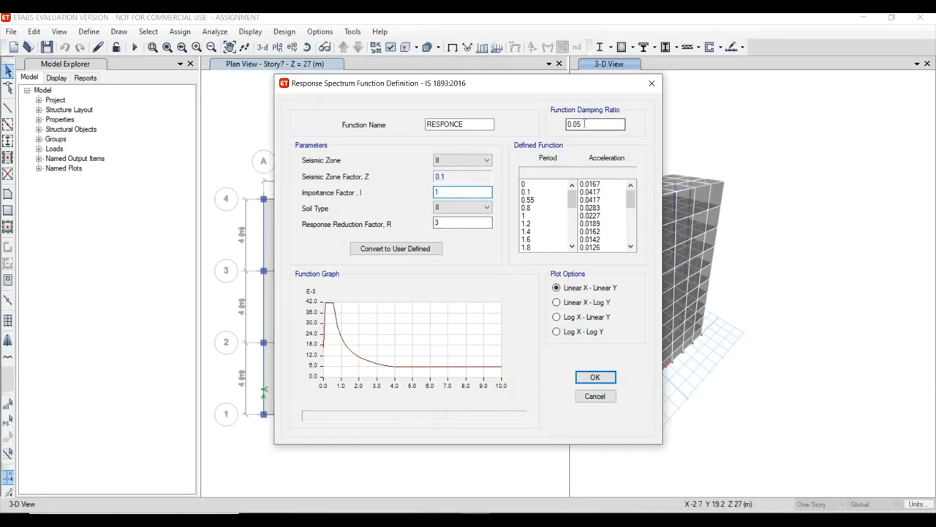
{"action": "left_click", "coordinate": [596, 378]}
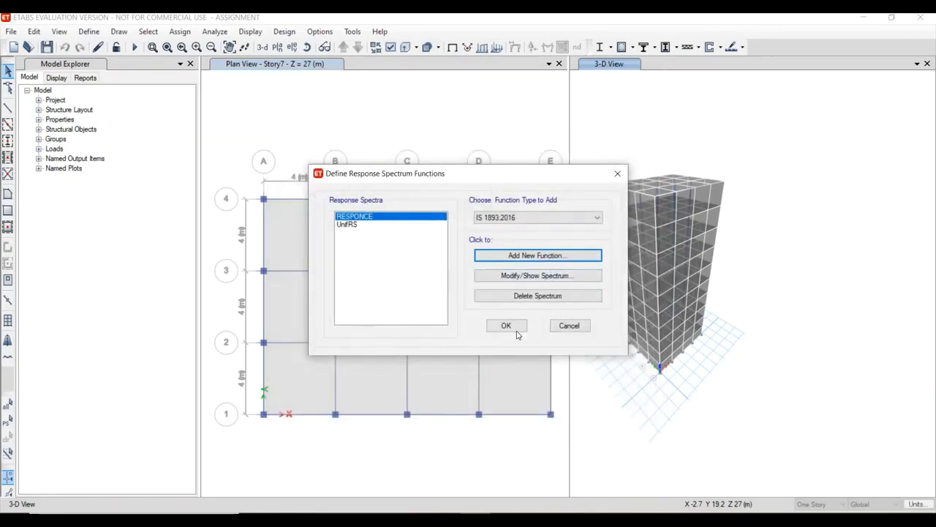
{"action": "left_click", "coordinate": [507, 326]}
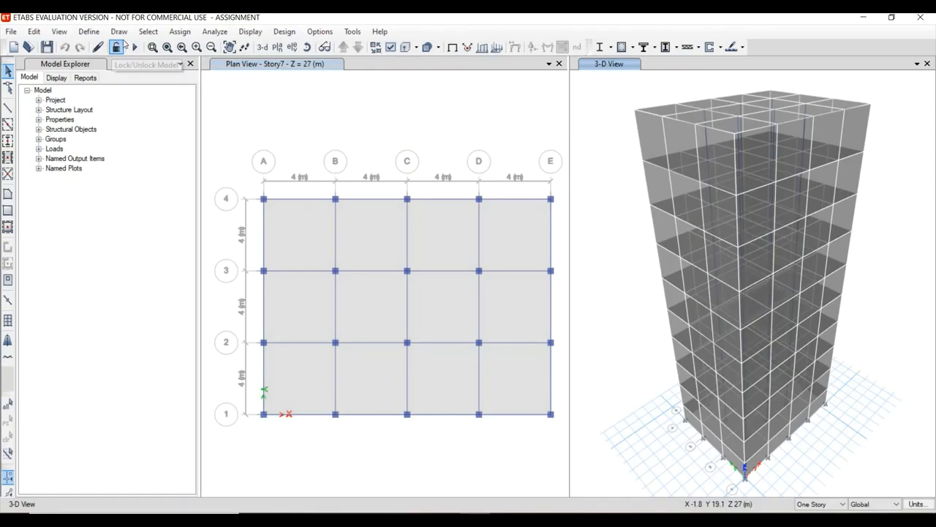
Change the seismic load case from linear static to the Response Spectrum type.
{"action": "left_click", "coordinate": [88, 32]}
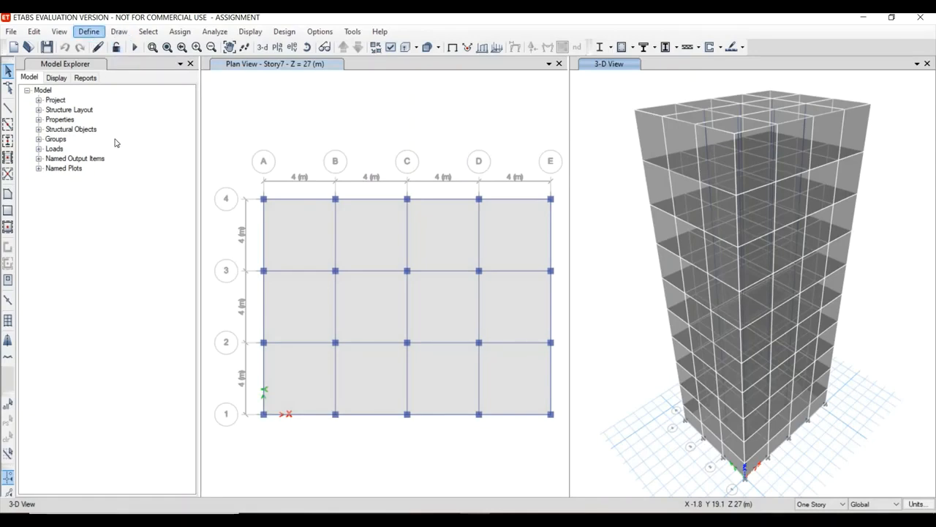
{"action": "left_click", "coordinate": [154, 317]}
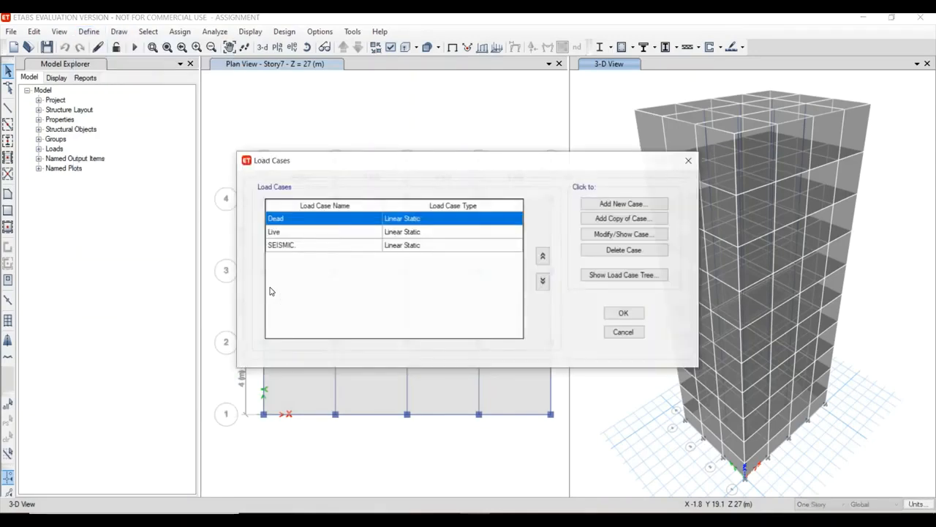
{"action": "left_click", "coordinate": [303, 245]}
{"action": "left_click", "coordinate": [624, 233]}
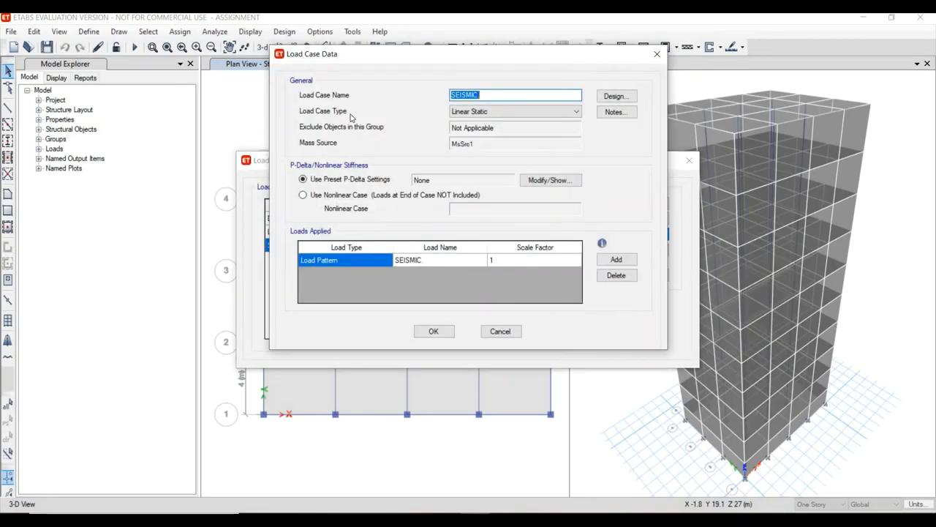
{"action": "left_click", "coordinate": [492, 110]}
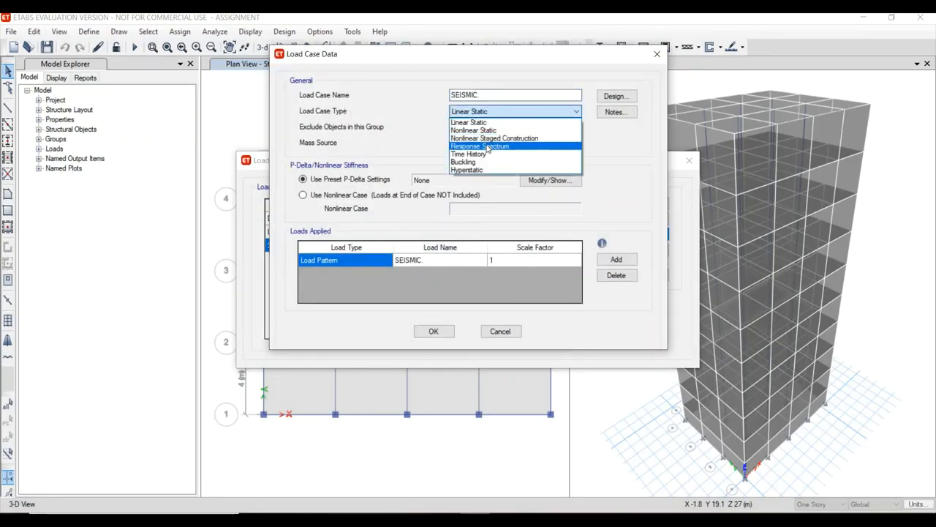
{"action": "left_click", "coordinate": [488, 147]}
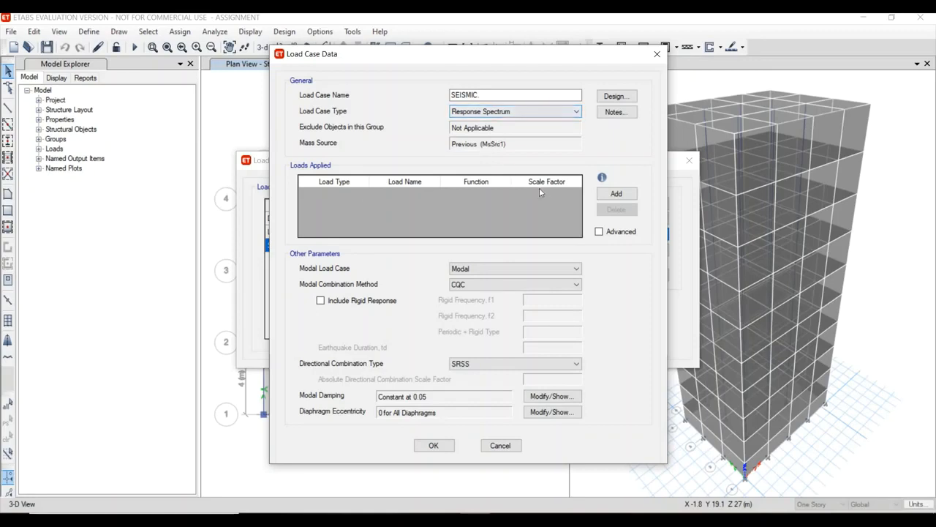
Add a U1 acceleration load to the seismic load case and assign it the RESPONCE function.
{"action": "left_click", "coordinate": [613, 194]}
{"action": "left_click", "coordinate": [337, 194]}
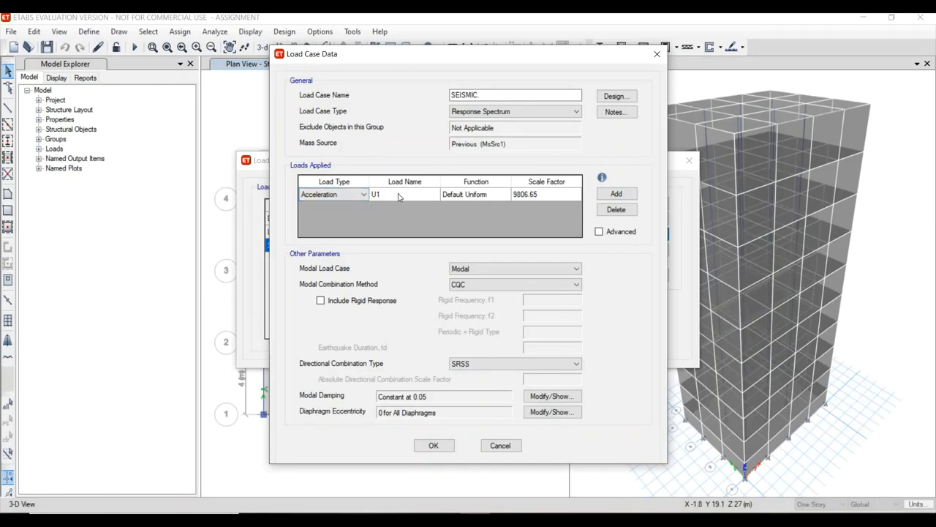
{"action": "left_click", "coordinate": [468, 194]}
{"action": "left_click", "coordinate": [464, 195]}
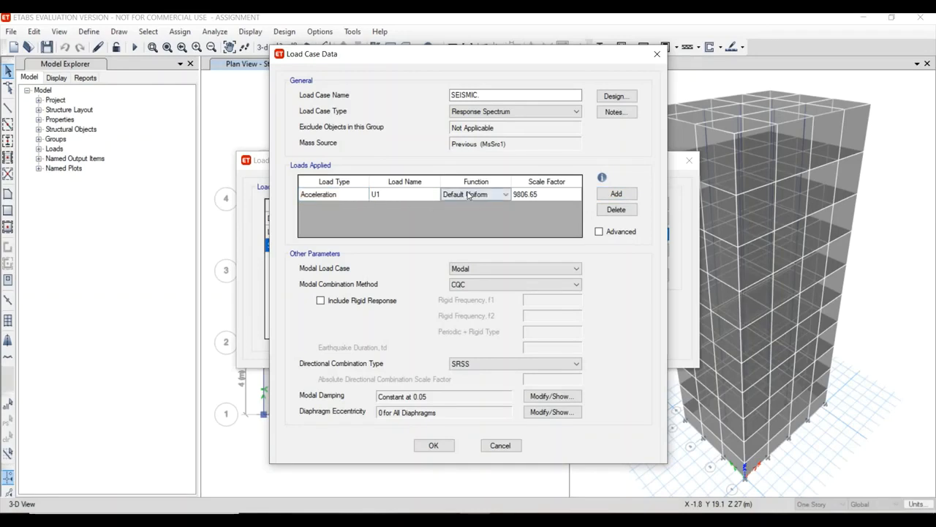
{"action": "left_click", "coordinate": [465, 195]}
{"action": "left_click", "coordinate": [474, 220]}
Consult the horizontal seismic coefficient formula in the IS 1893-Part-1-2016 PDF in Acrobat Reader, and set the U1 load's scale factor to 1633.5 in ETABS.
{"action": "left_click", "coordinate": [536, 520]}
{"action": "left_click", "coordinate": [537, 520]}
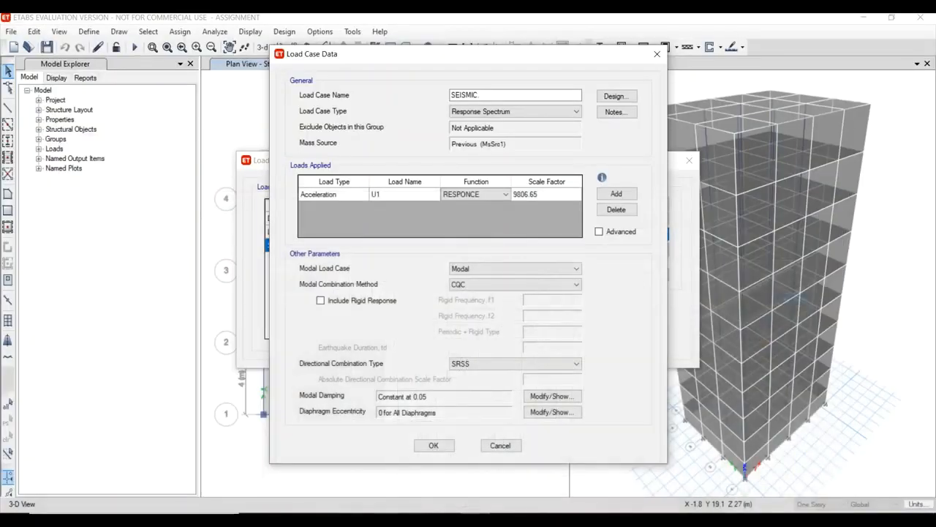
{"action": "left_click", "coordinate": [325, 520]}
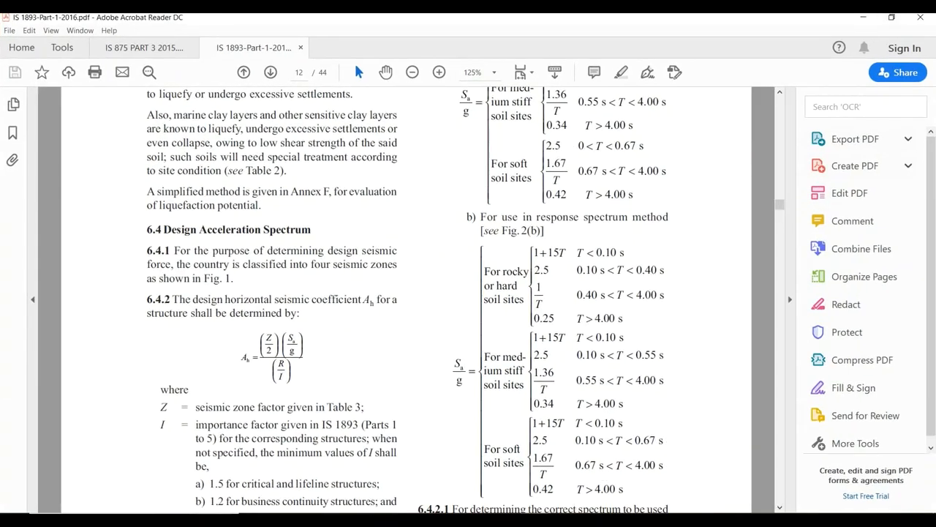
{"action": "key", "text": "alt+Tab"}
{"action": "left_click", "coordinate": [544, 202]}
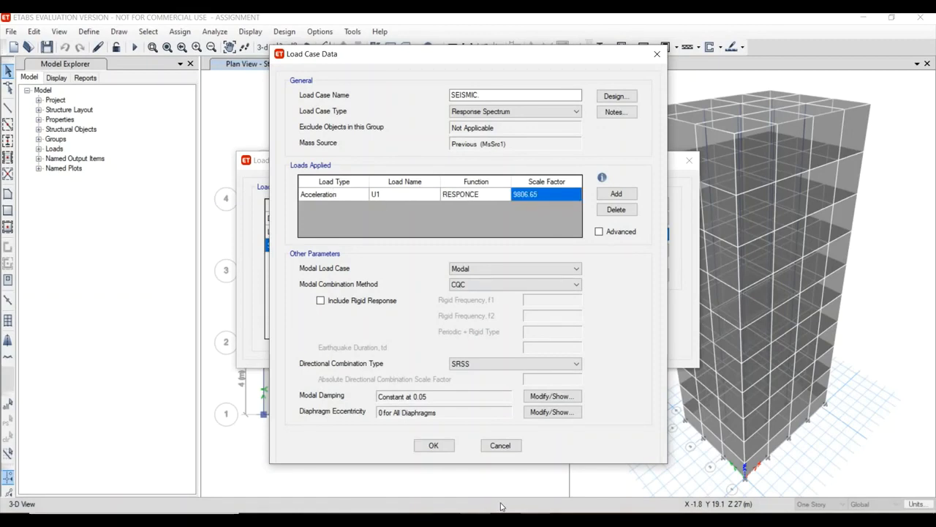
{"action": "mouse_move", "coordinate": [535, 520]}
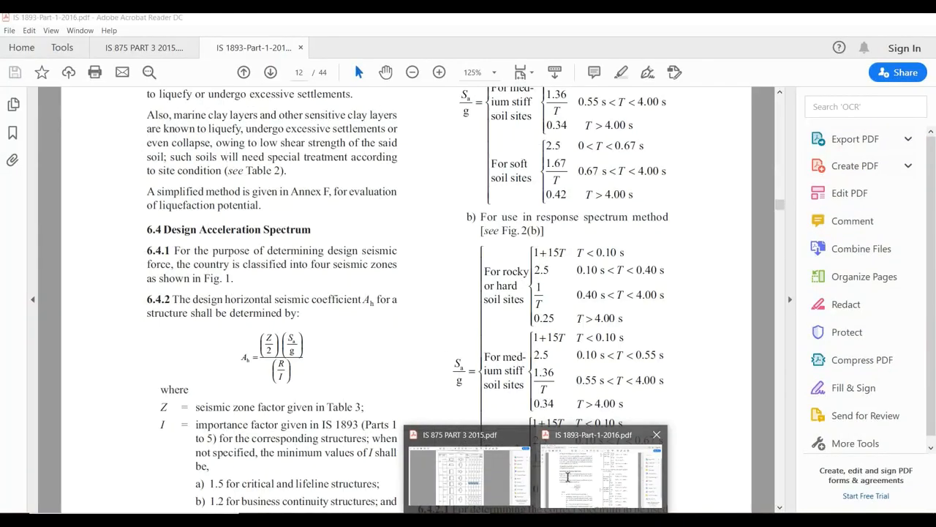
{"action": "left_click", "coordinate": [568, 477]}
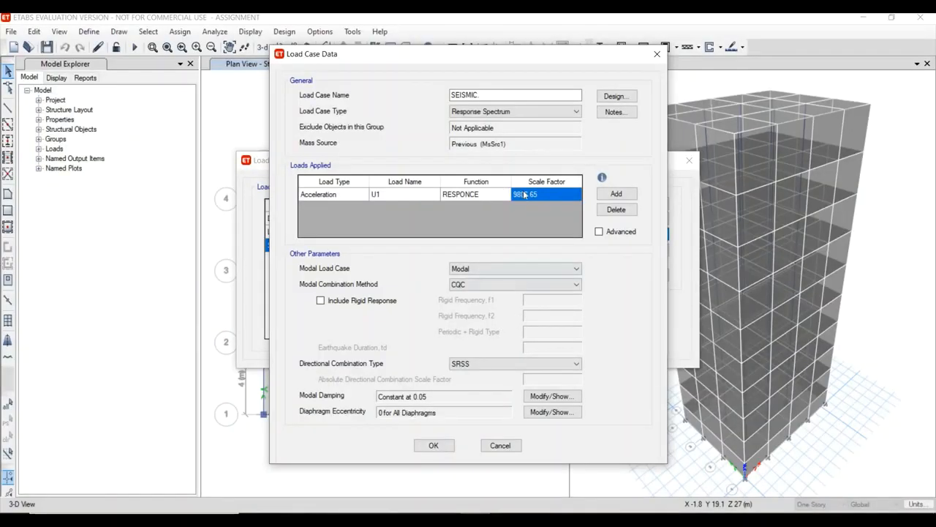
{"action": "type", "text": "1633.5"}
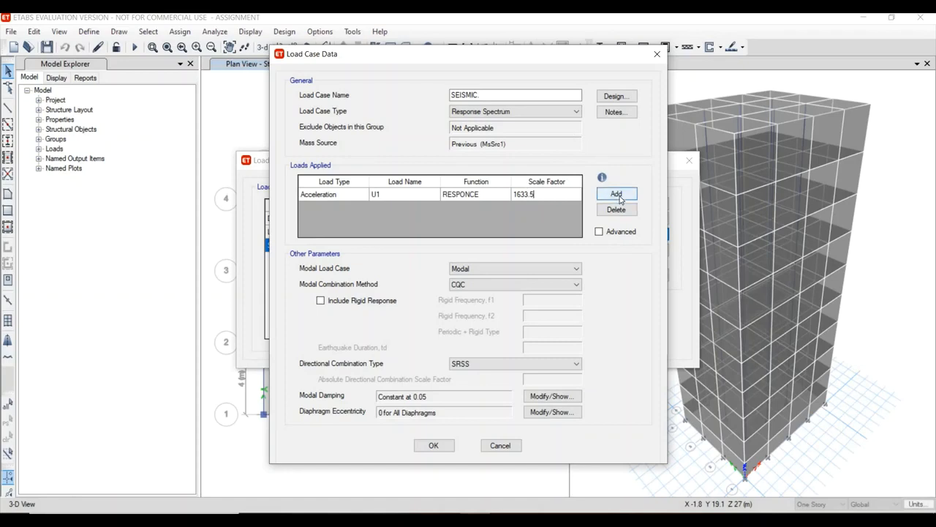
Add a second U1 acceleration load using the RESPONCE function with a scale factor of 1633.5.
{"action": "left_click", "coordinate": [616, 194]}
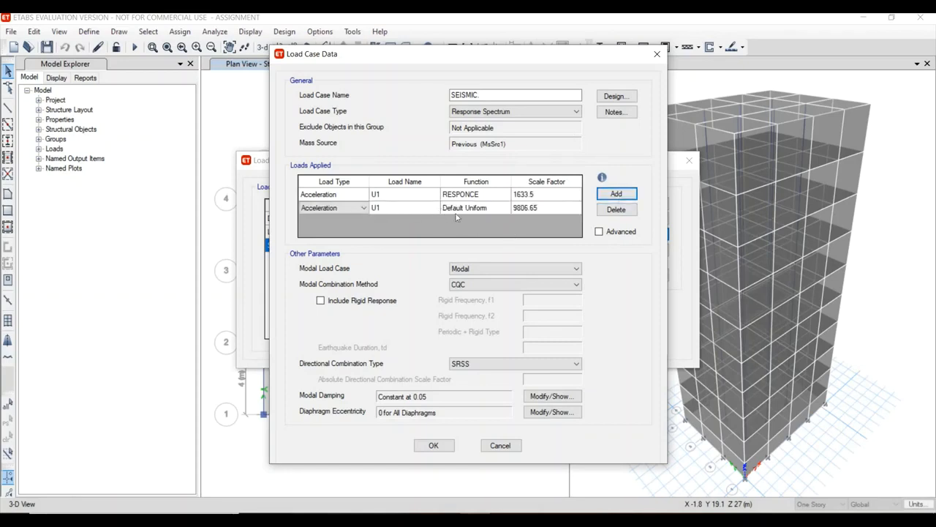
{"action": "left_click", "coordinate": [466, 213]}
{"action": "left_click", "coordinate": [505, 208]}
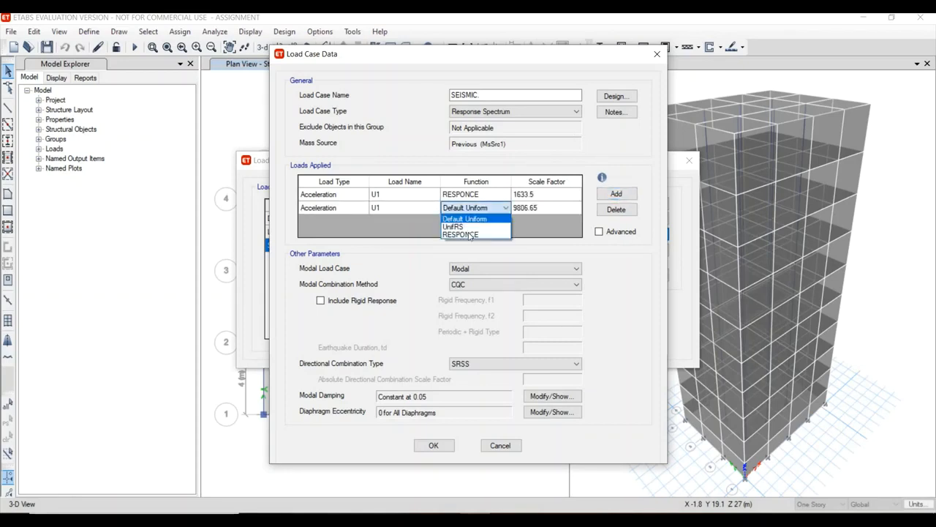
{"action": "left_click", "coordinate": [468, 230]}
{"action": "left_click", "coordinate": [547, 207]}
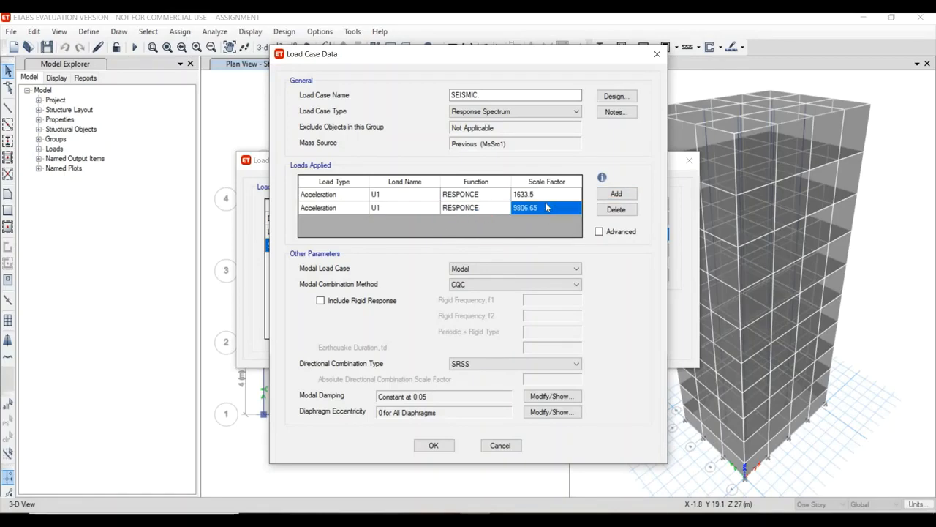
{"action": "type", "text": "16"}
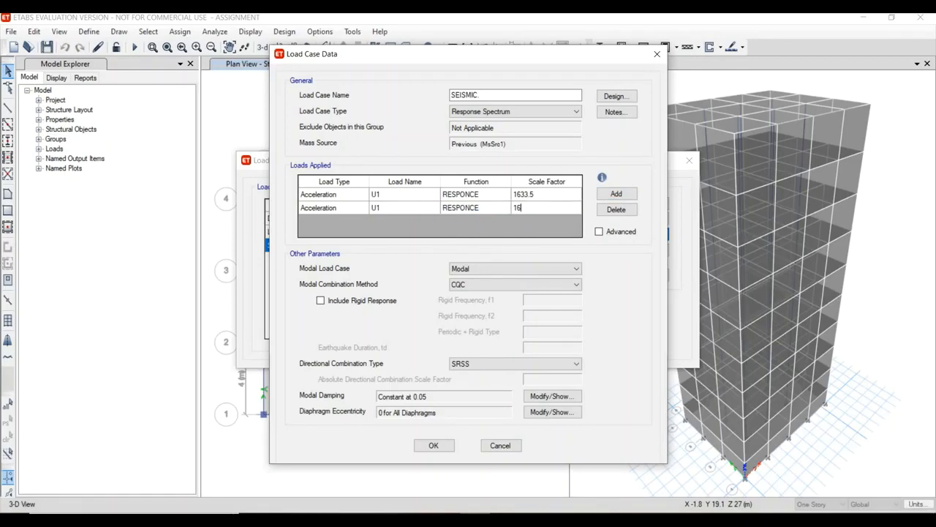
{"action": "type", "text": "33.5"}
Set the directional combination type to CQC3 and save the load case definitions.
{"action": "left_click", "coordinate": [466, 368]}
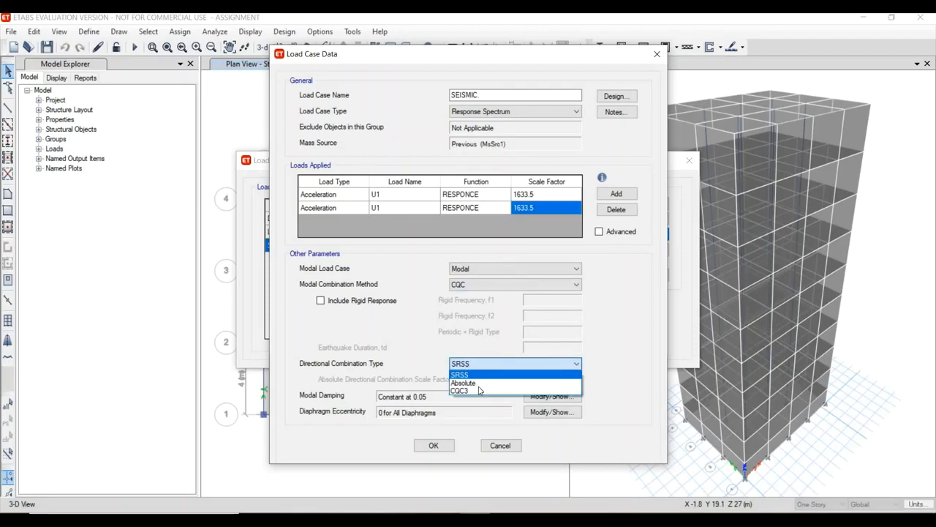
{"action": "left_click", "coordinate": [480, 387]}
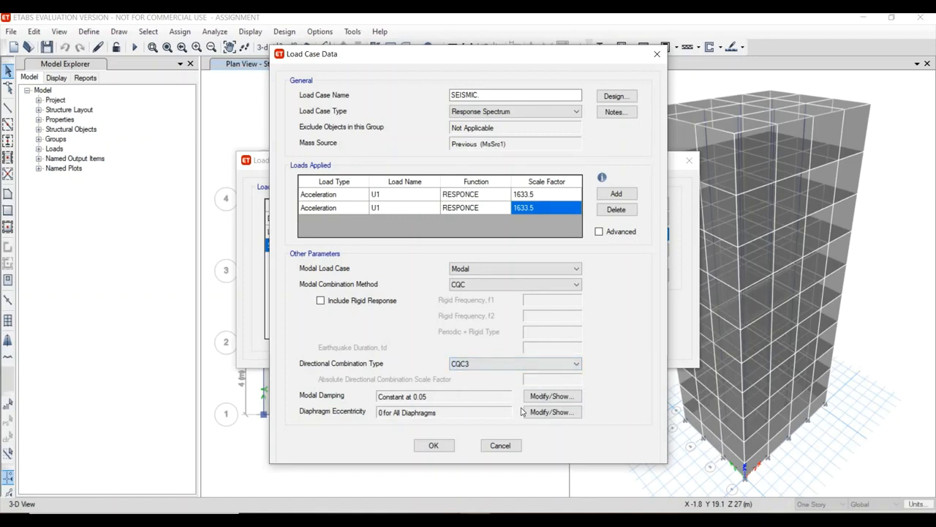
{"action": "left_click", "coordinate": [439, 449]}
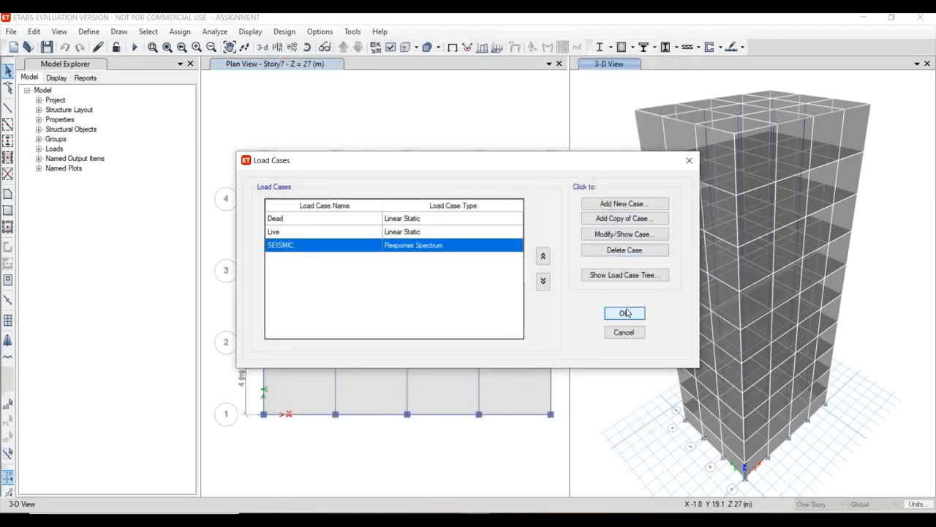
{"action": "left_click", "coordinate": [626, 312]}
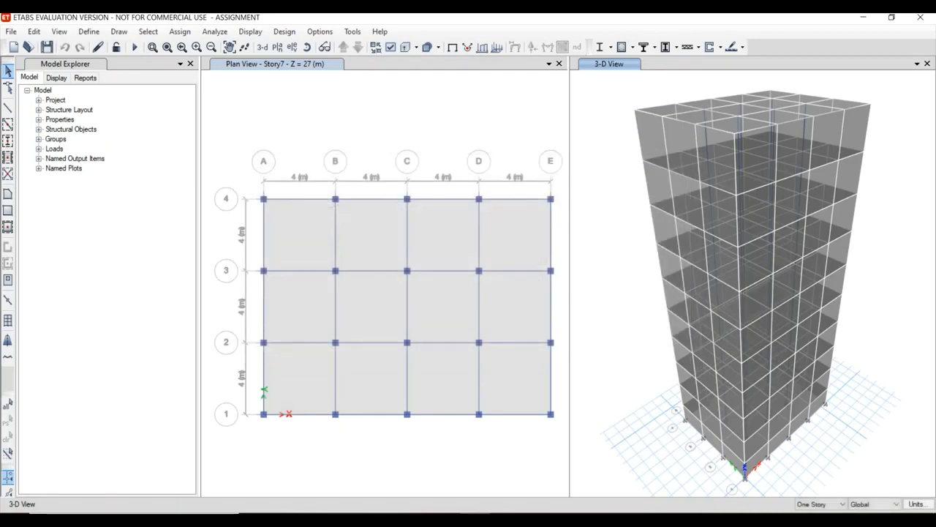
Run the analysis for all load cases, and play and stop the animation of the dead load displacements.
{"action": "left_click", "coordinate": [216, 32]}
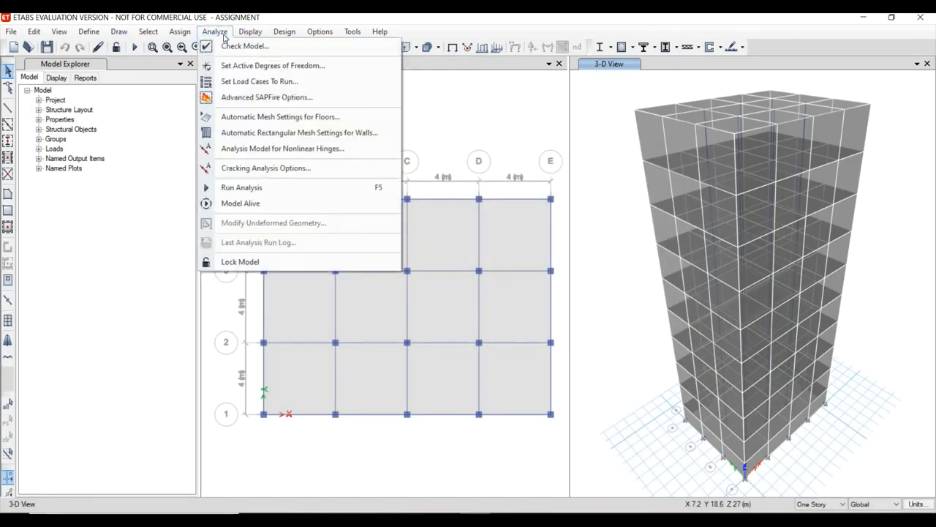
{"action": "left_click", "coordinate": [295, 83]}
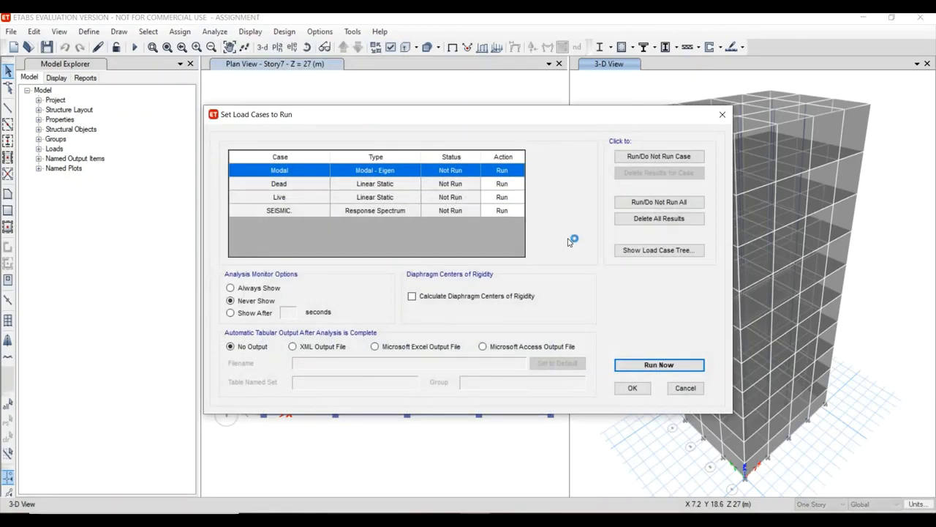
{"action": "left_click", "coordinate": [660, 366]}
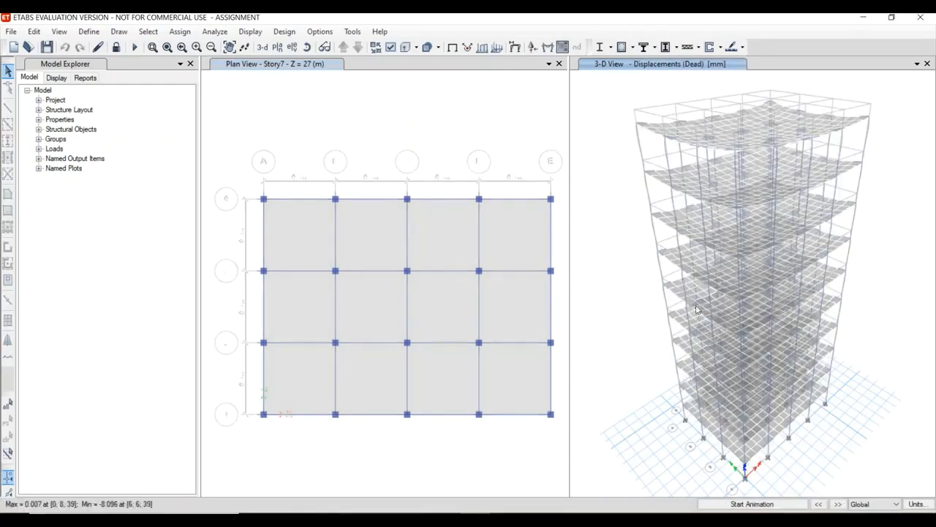
{"action": "left_click", "coordinate": [762, 505]}
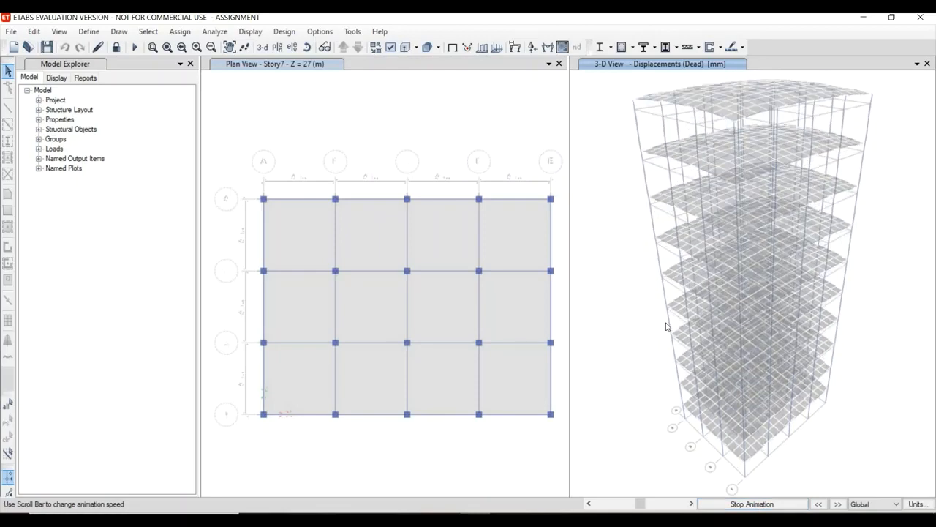
{"action": "left_click", "coordinate": [784, 504]}
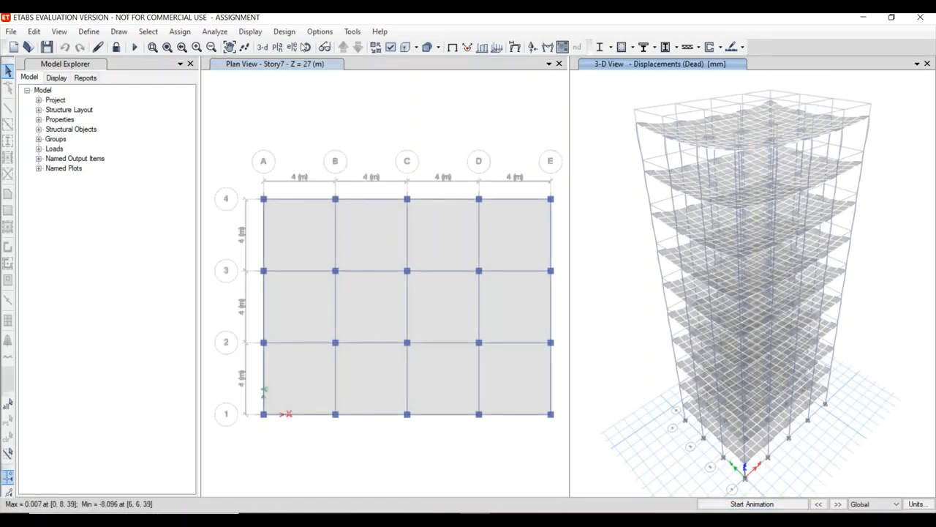
Review the concrete frame design preferences and close them without changes.
{"action": "left_click", "coordinate": [285, 32]}
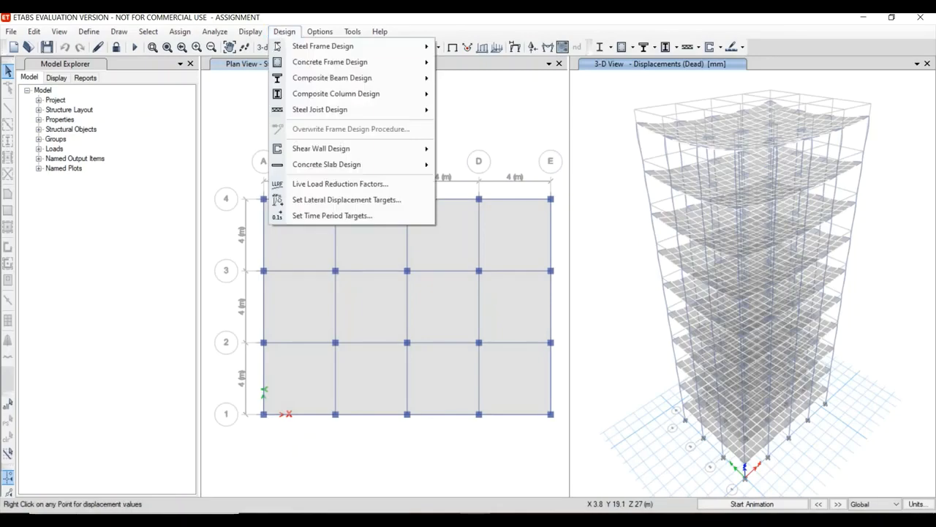
{"action": "mouse_move", "coordinate": [276, 73]}
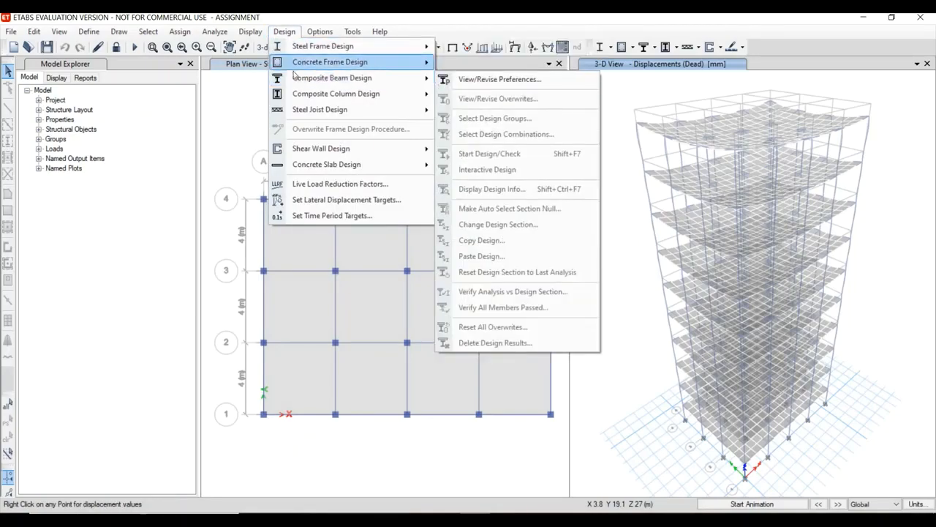
{"action": "mouse_move", "coordinate": [322, 66]}
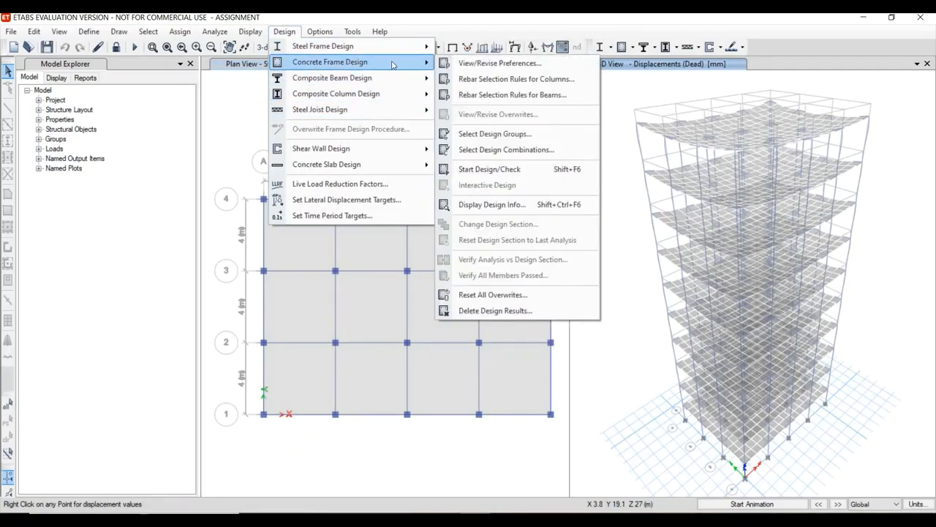
{"action": "left_click", "coordinate": [459, 66]}
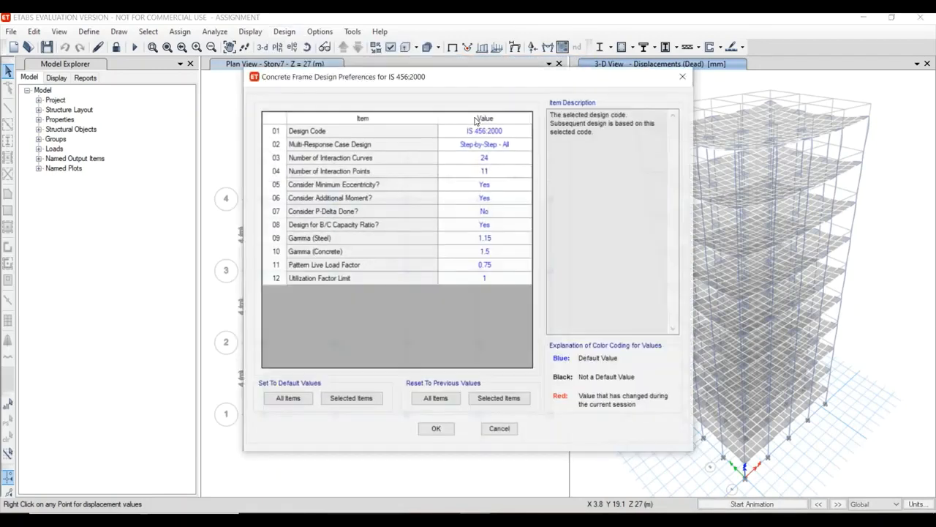
{"action": "left_click", "coordinate": [682, 76]}
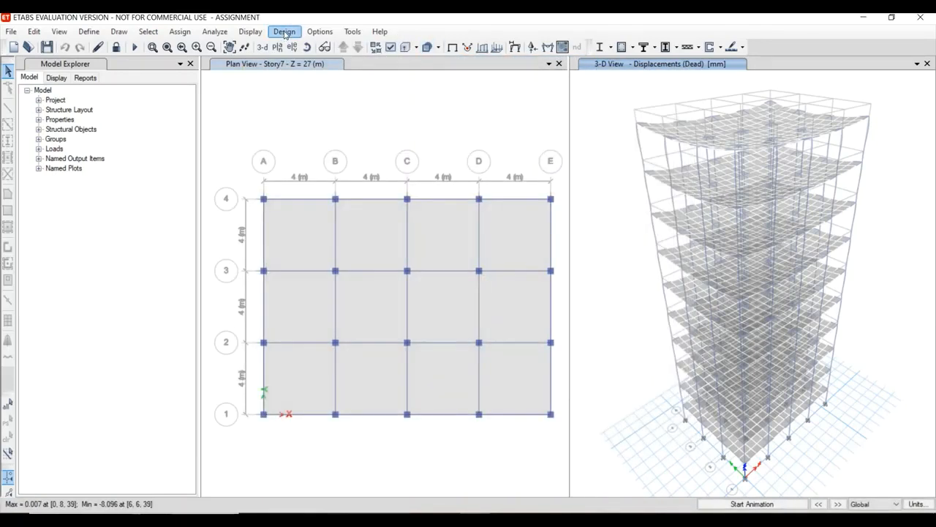
Run the concrete frame design check on the building.
{"action": "left_click", "coordinate": [285, 33]}
{"action": "mouse_move", "coordinate": [330, 62]}
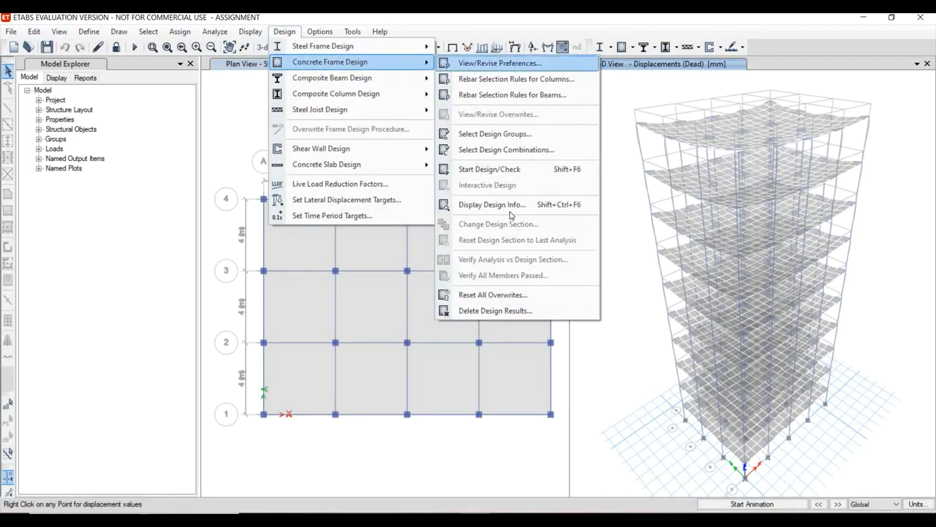
{"action": "left_click", "coordinate": [527, 171]}
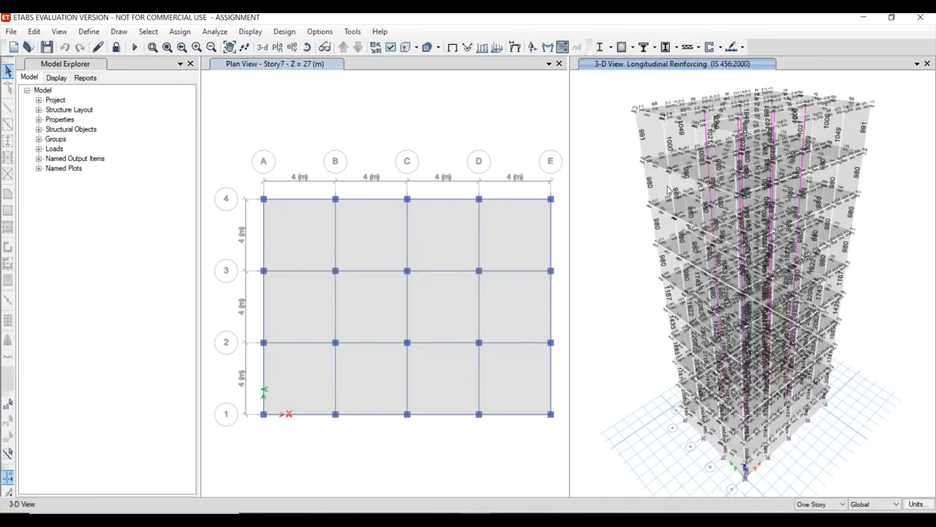
Verify whether all concrete frame members pass the design check, and dismiss the result message.
{"action": "left_click", "coordinate": [285, 31]}
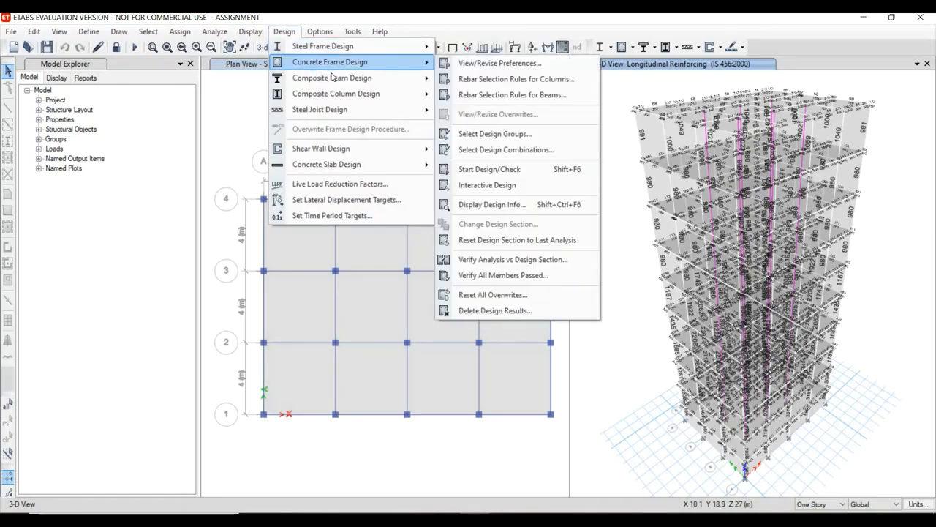
{"action": "mouse_move", "coordinate": [342, 67]}
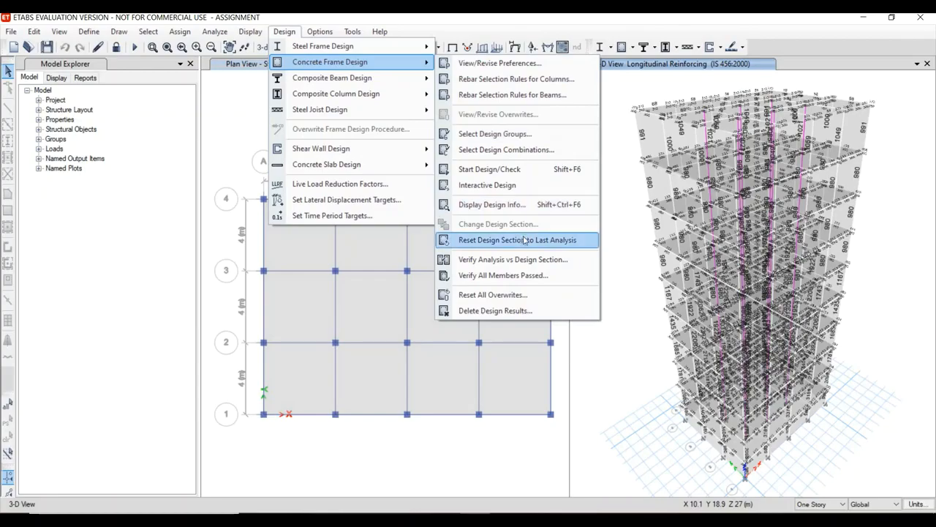
{"action": "left_click", "coordinate": [519, 275]}
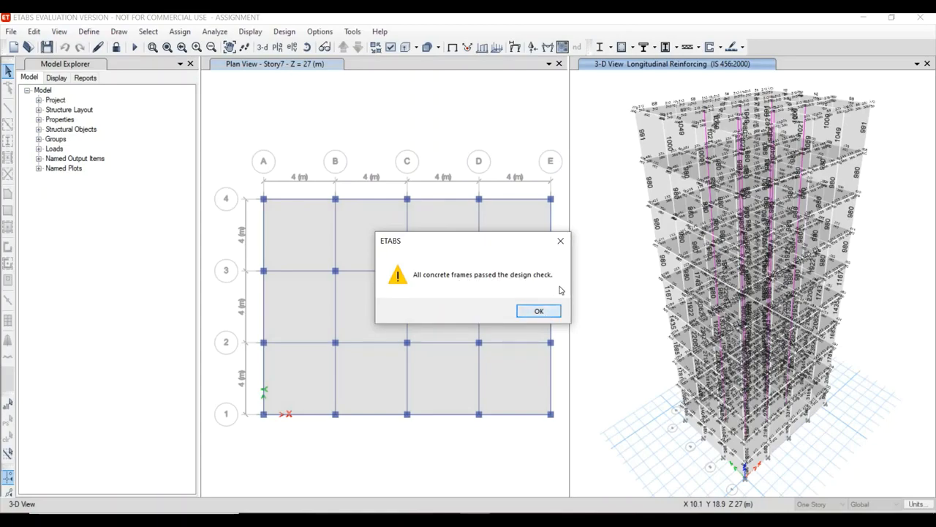
{"action": "left_click", "coordinate": [561, 241]}
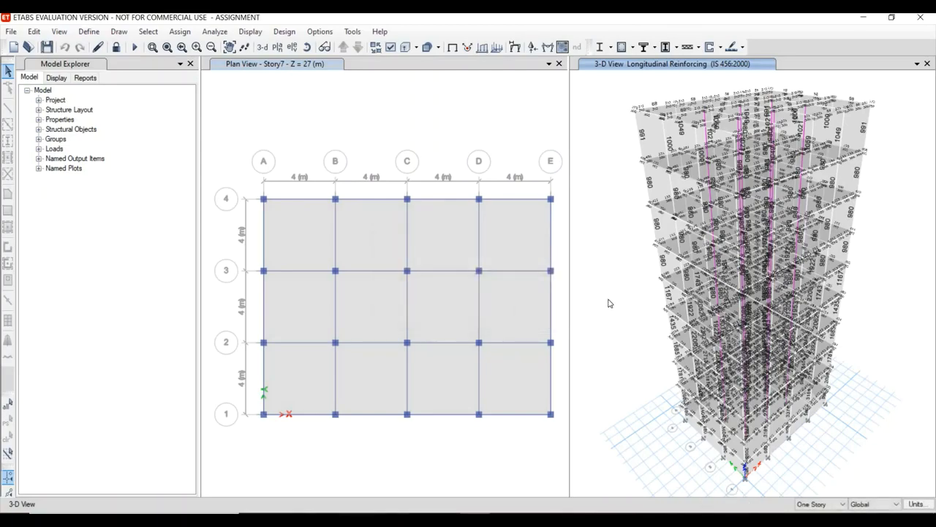